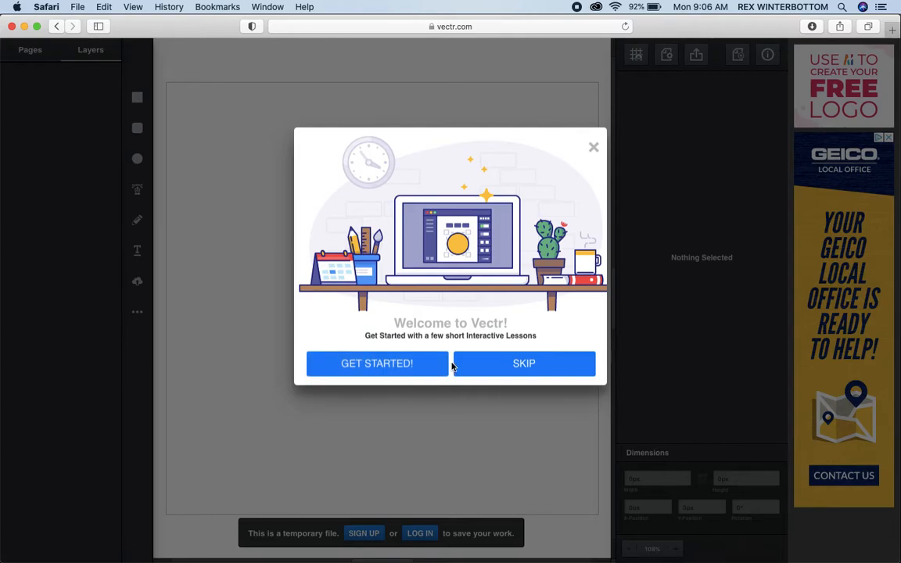
Skip the introductory lessons, sign up with an existing Google account, and copy the temporary file to that account
left_click(511, 367)
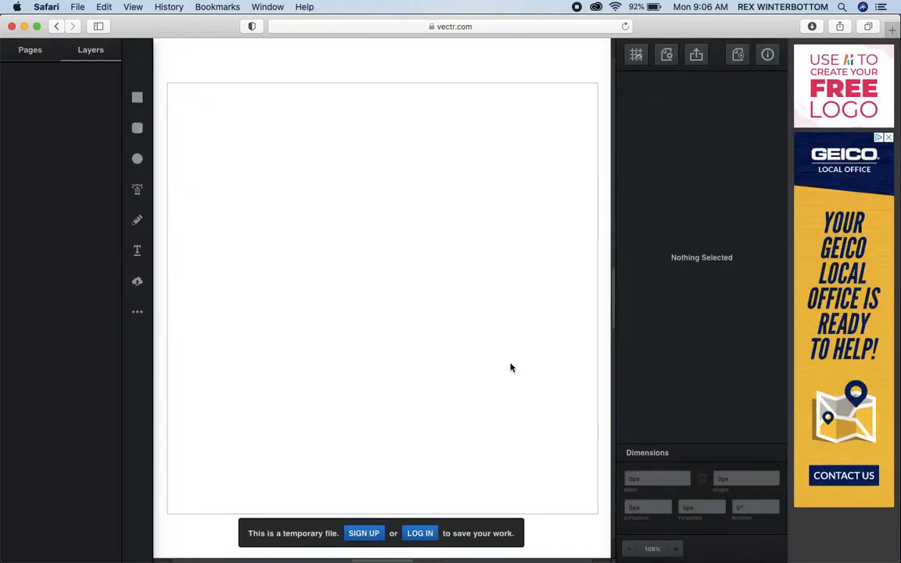
left_click(357, 535)
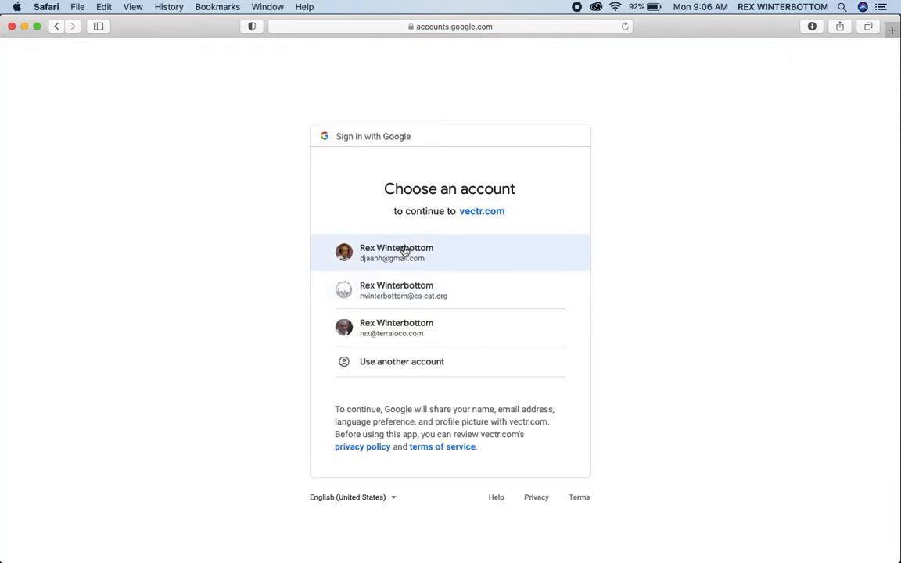
left_click(406, 250)
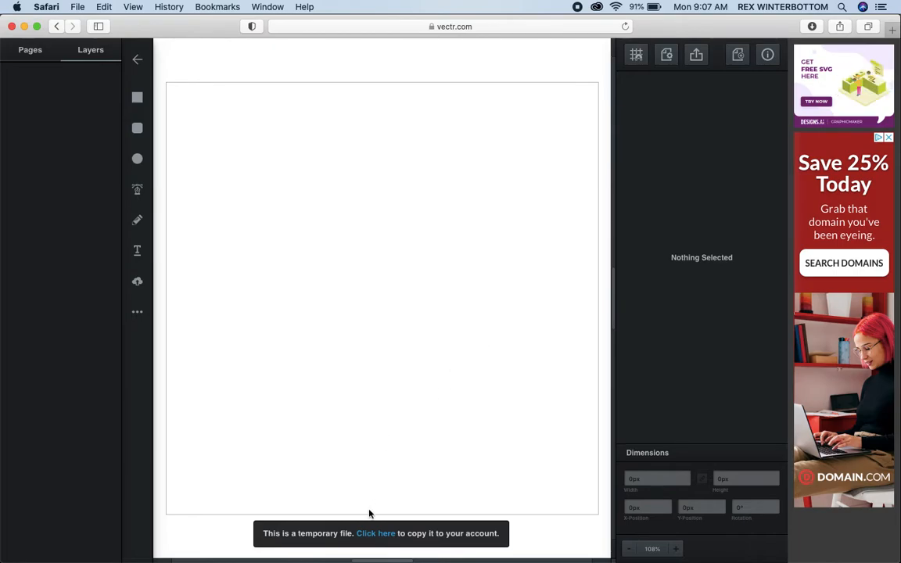
left_click(373, 535)
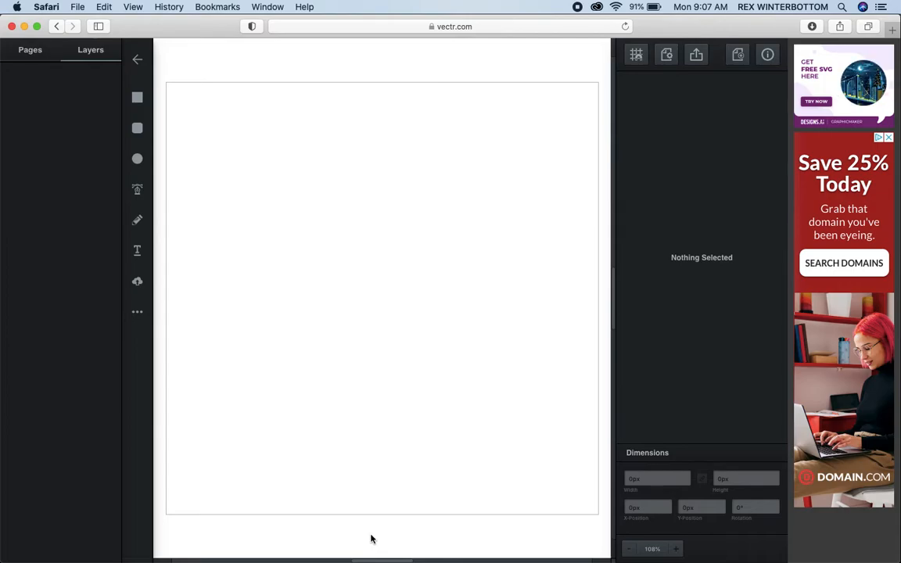
Draw a rounded rectangle about 637 px wide and 147 px high across the top of the page
left_click(138, 130)
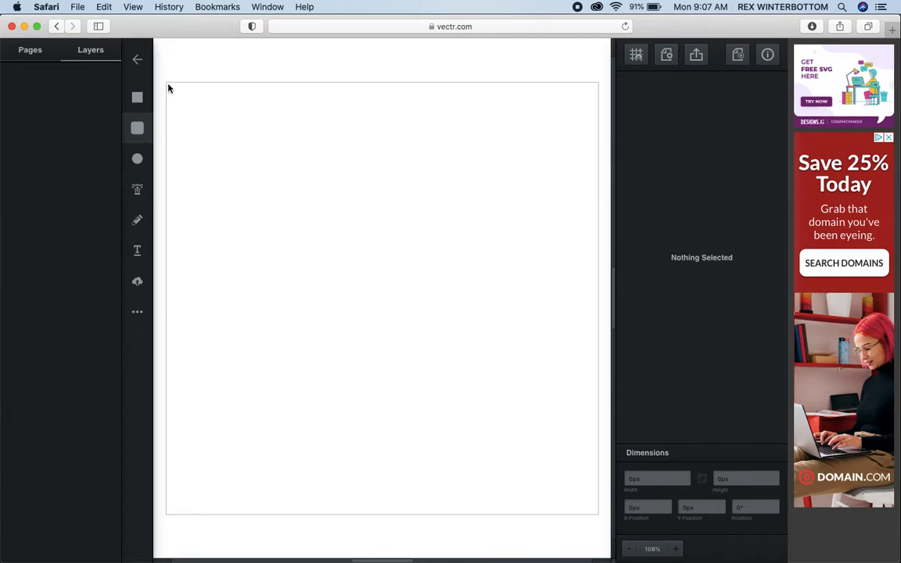
mouse_move(168, 88)
left_mouse_down()
mouse_move(247, 137)
mouse_move(281, 146)
mouse_move(367, 144)
mouse_move(595, 176)
mouse_move(599, 193)
mouse_move(600, 184)
left_mouse_up()
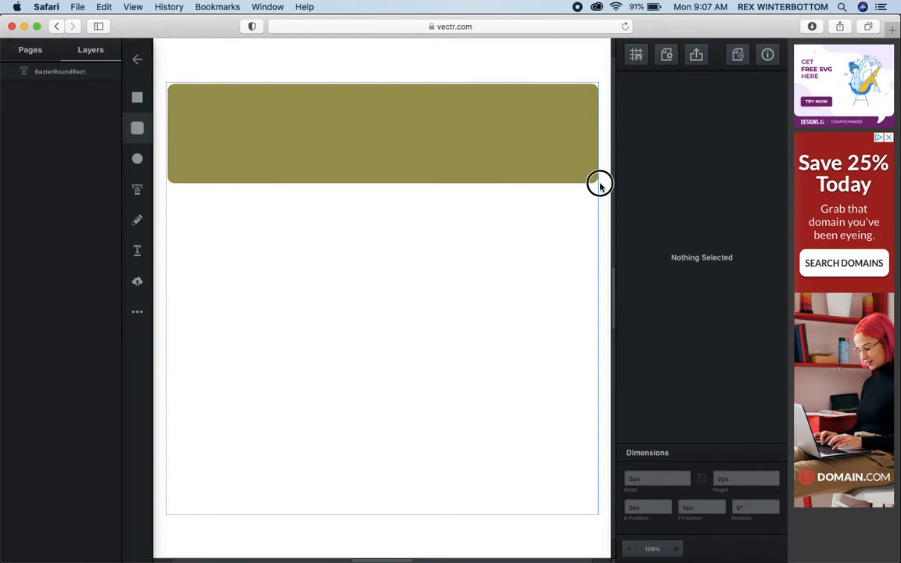
left_click_drag(600, 184, 598, 186)
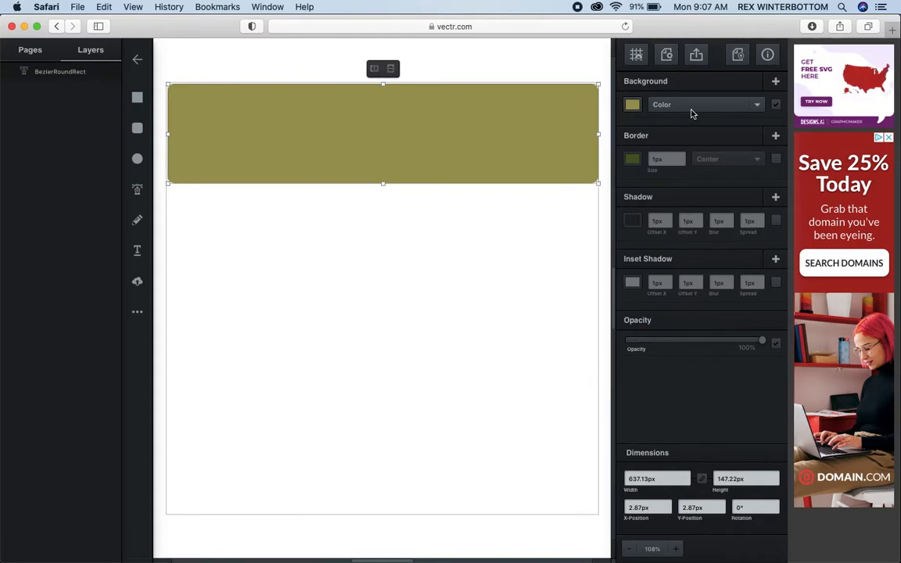
Change the rounded rectangle's background color to bright blue #345aee and deselect the shape
left_click(635, 106)
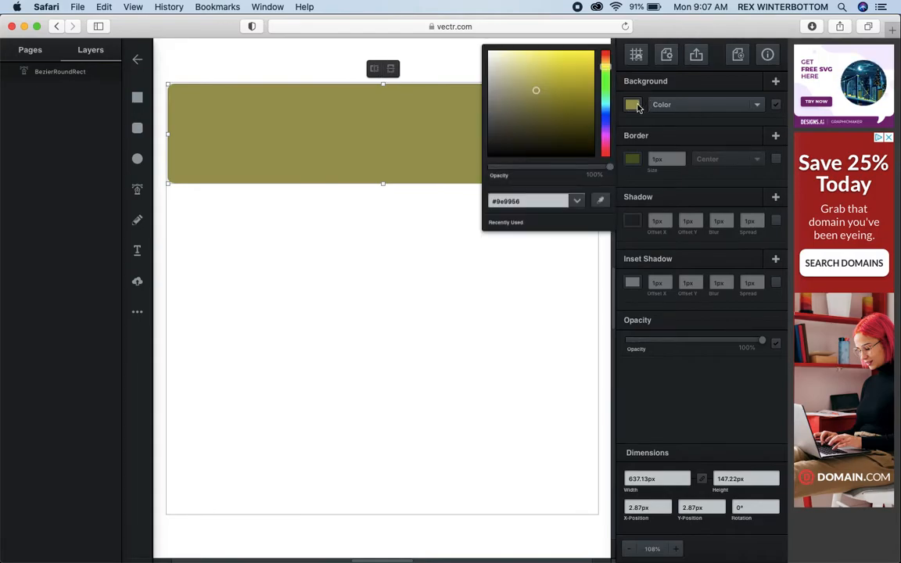
left_click_drag(603, 113, 606, 118)
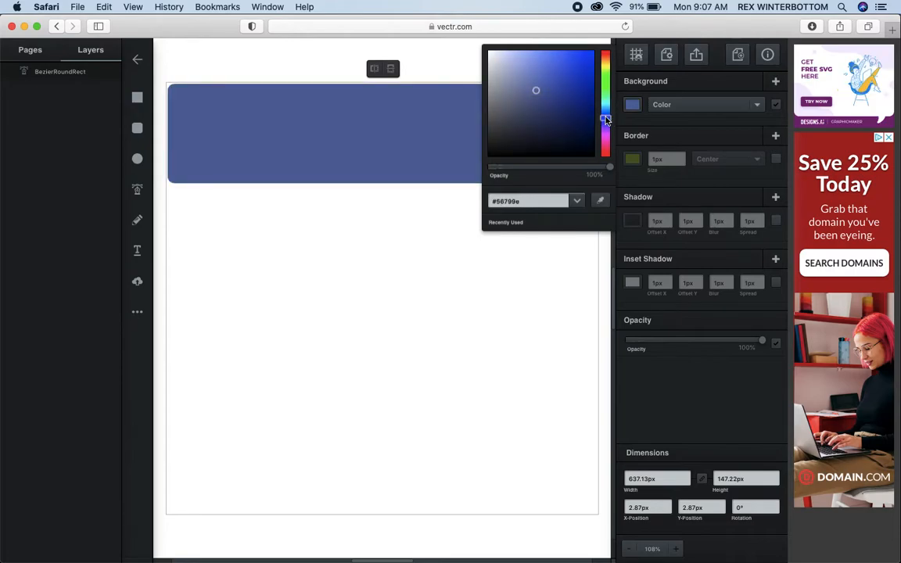
left_click(571, 60)
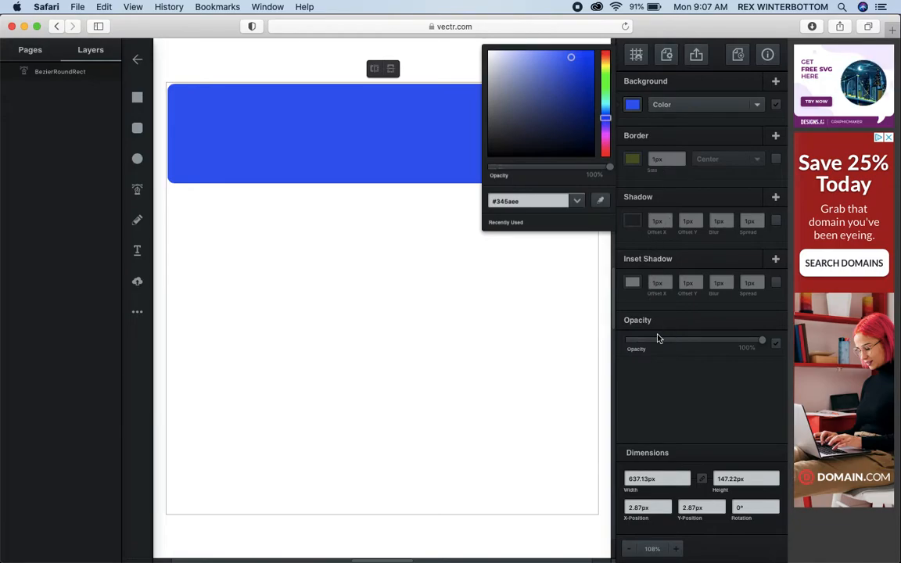
left_click(463, 265)
left_click(463, 265)
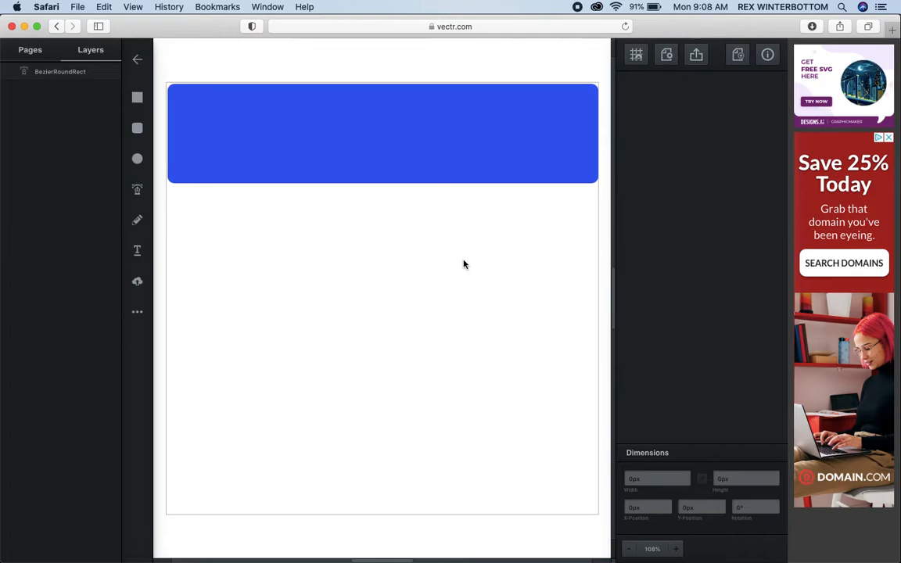
Add the text "Wilshire Blvd." in the blank area below the blue rectangle
left_click(137, 254)
left_click(195, 273)
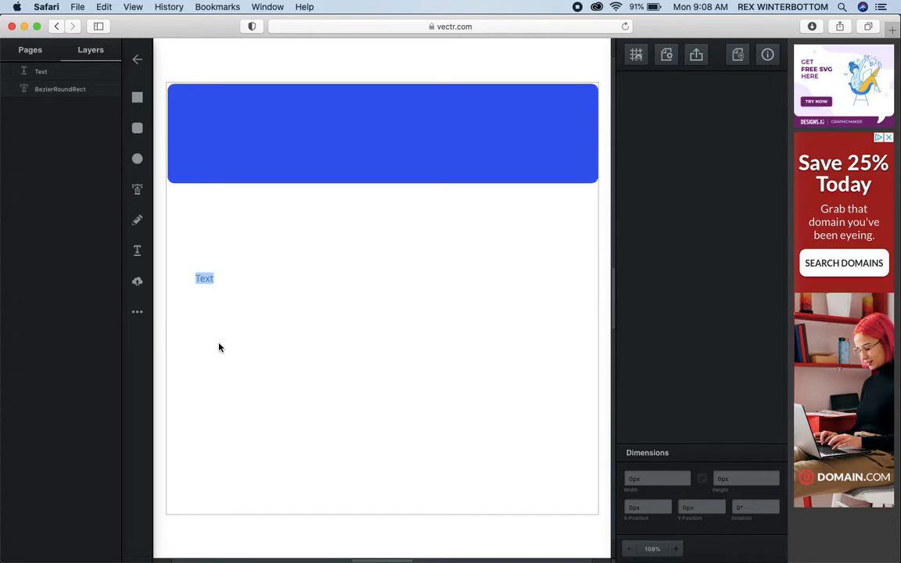
type("Wilshire B")
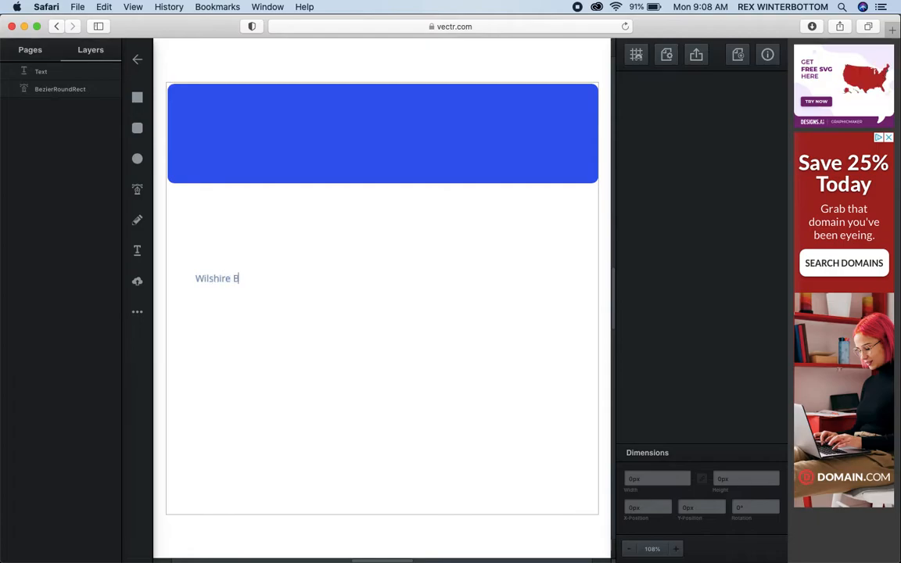
type("lvd")
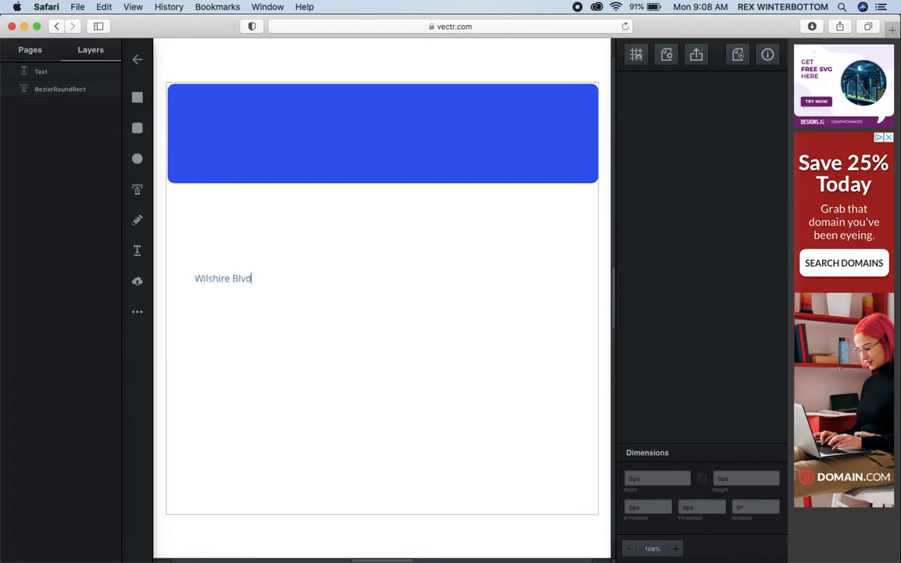
type(".")
key("super+a")
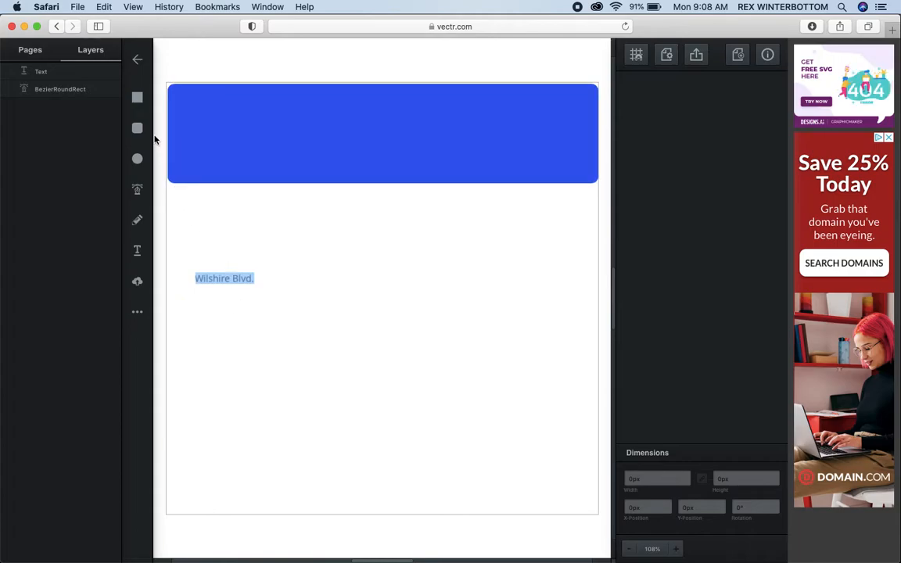
left_click(210, 310)
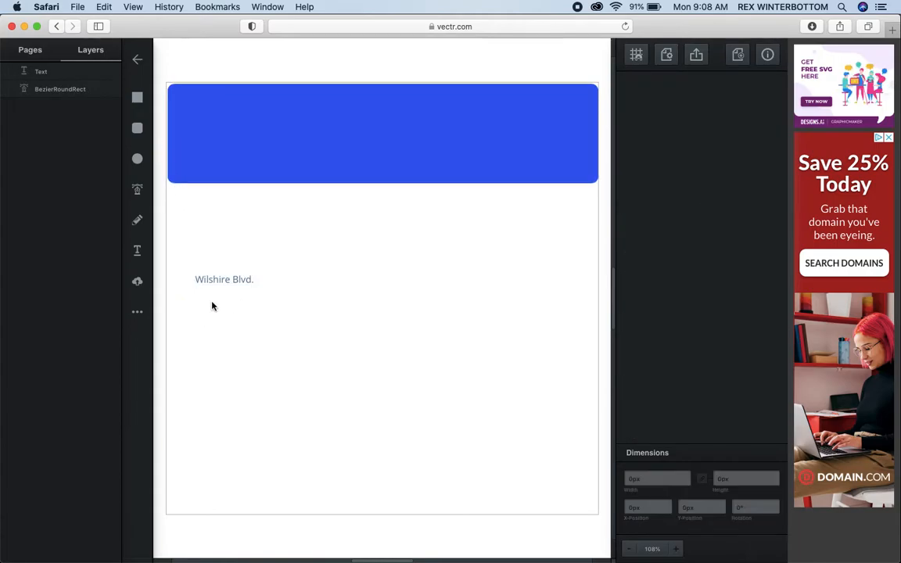
Browse the available fonts from Open Sans onward for the "Wilshire Blvd." text
left_click(217, 279)
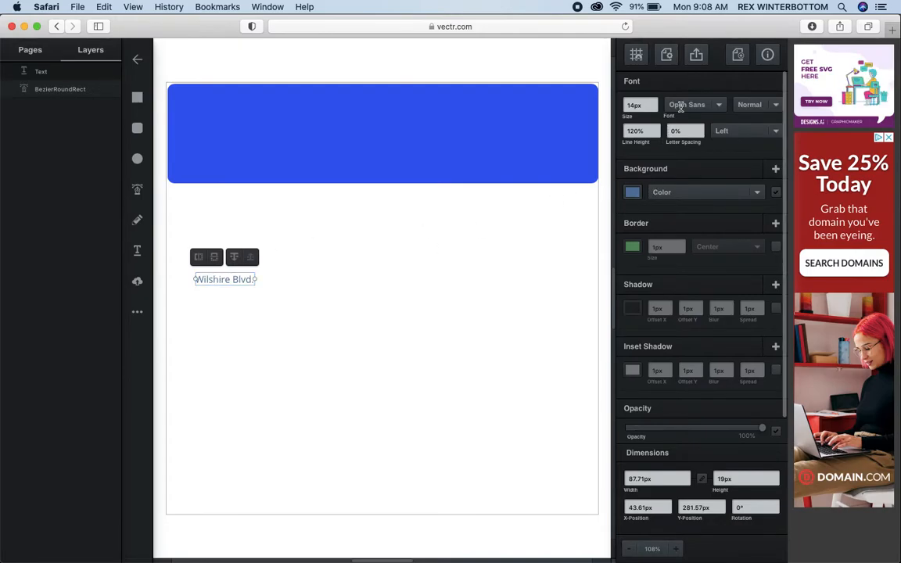
left_click(718, 106)
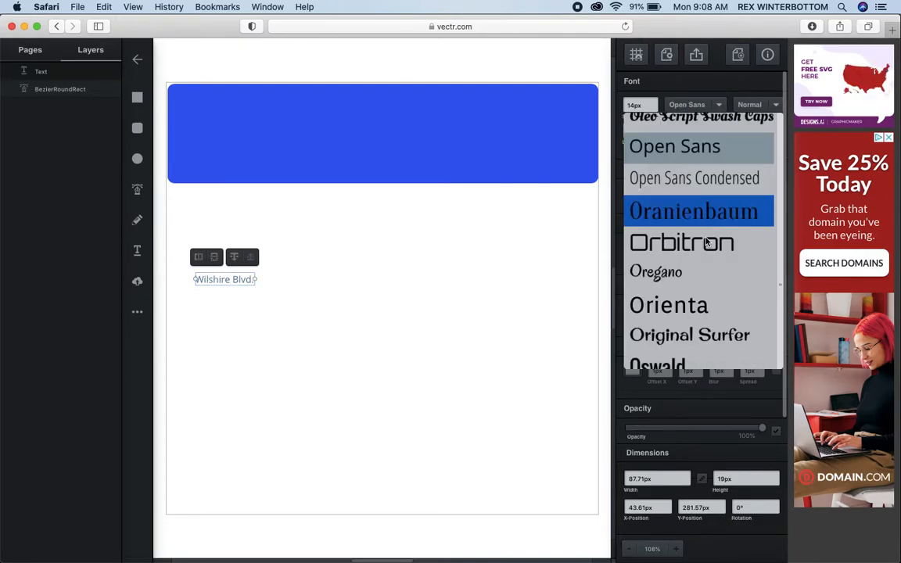
scroll(711, 296, "down", 5)
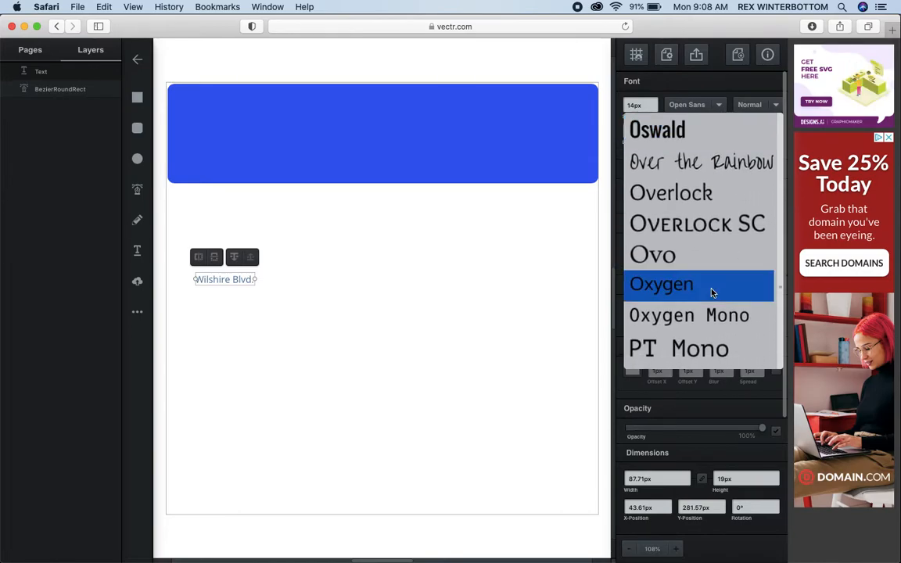
scroll(711, 292, "down", 5)
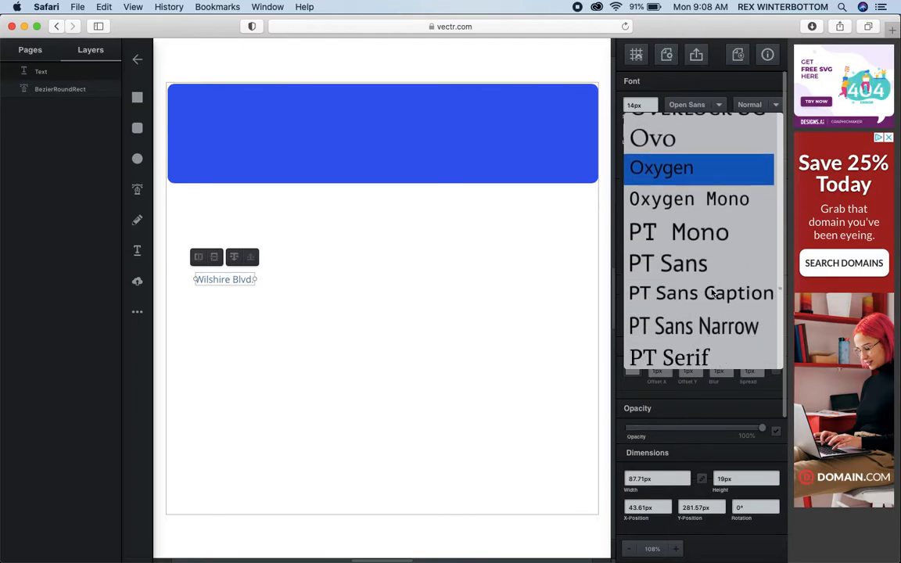
scroll(712, 293, "down", 5)
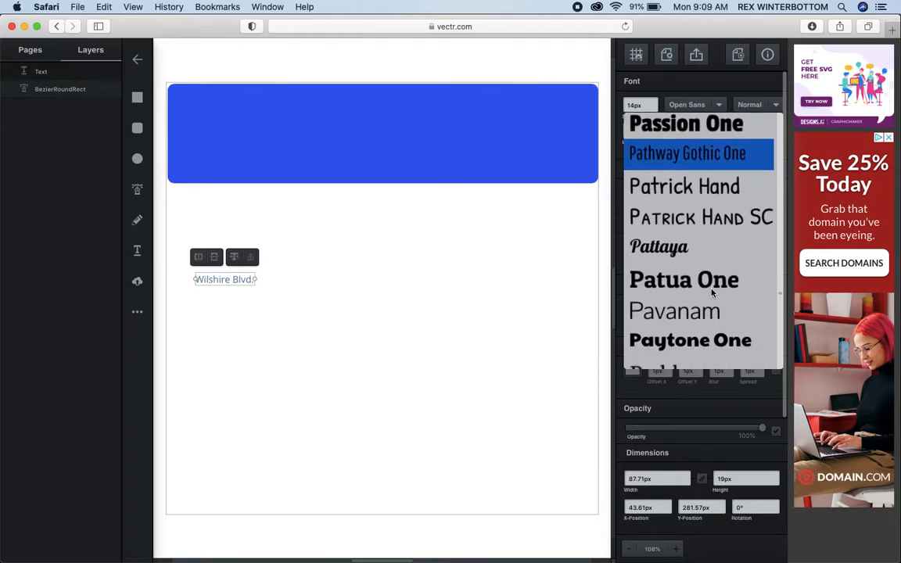
scroll(712, 292, "down", 3)
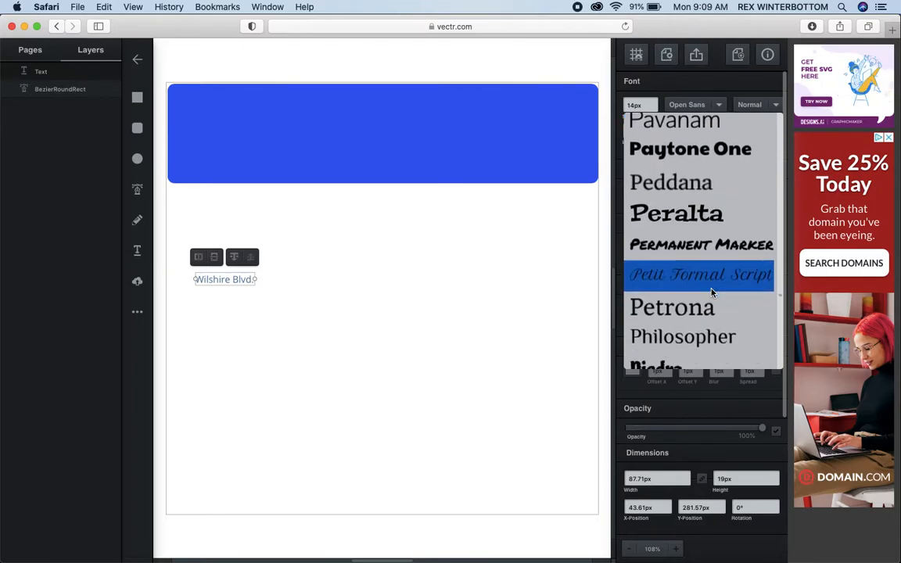
scroll(712, 292, "down", 4)
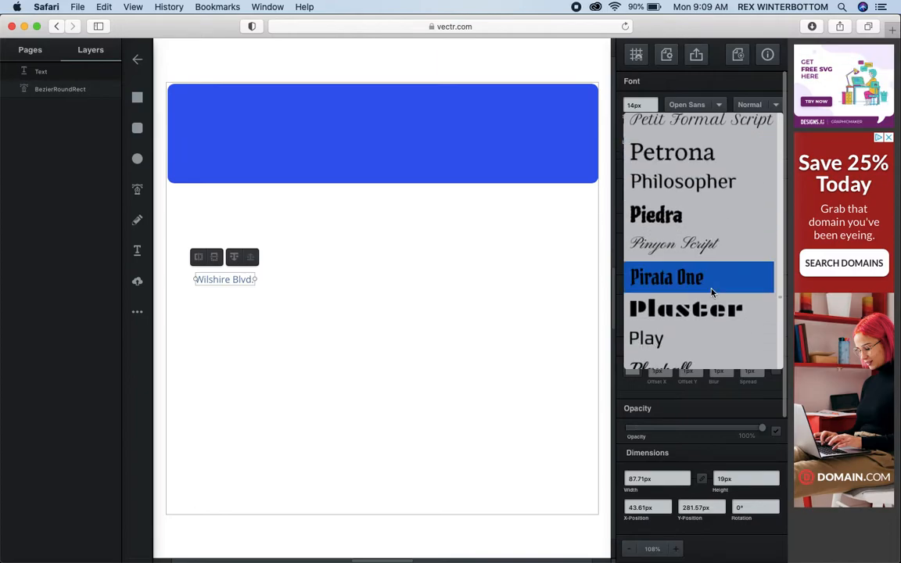
scroll(711, 293, "down", 4)
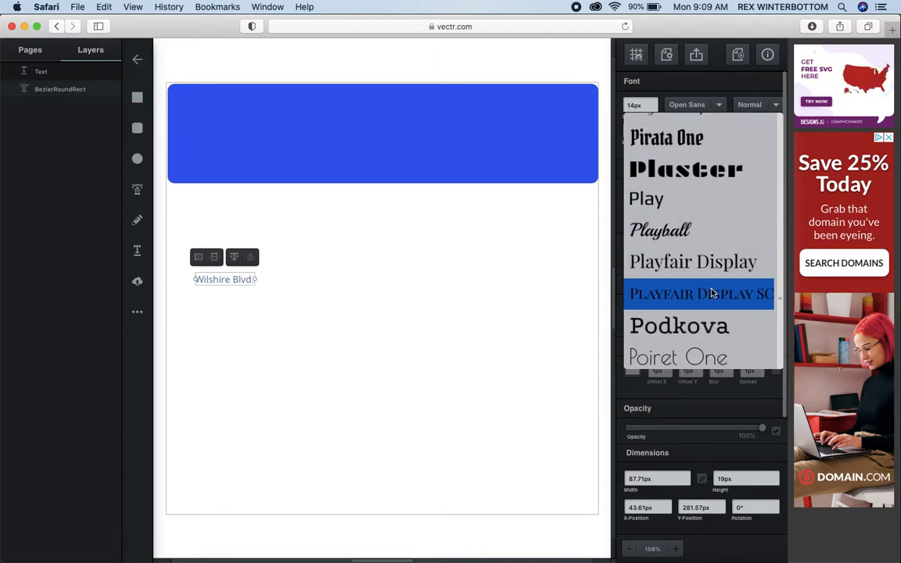
scroll(711, 292, "down", 2)
scroll(712, 292, "down", 5)
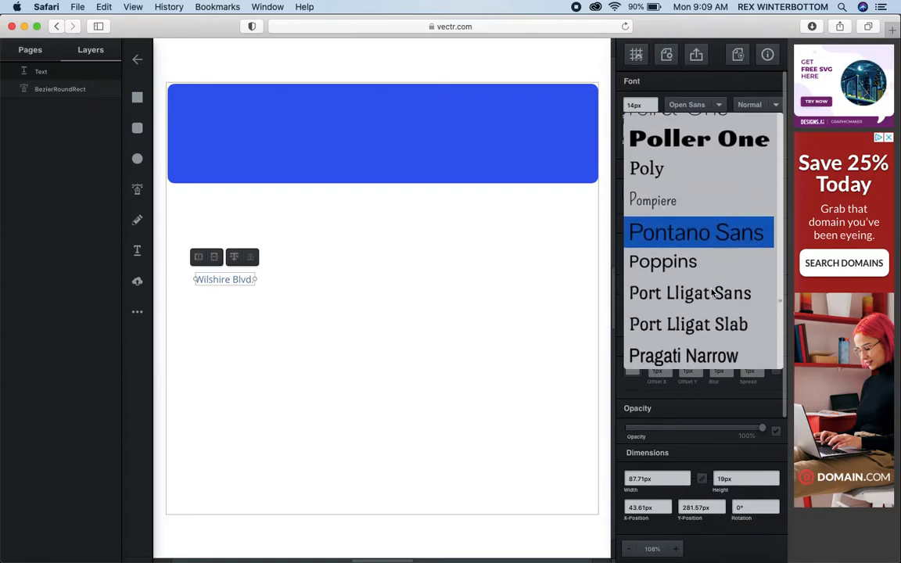
scroll(712, 292, "down", 3)
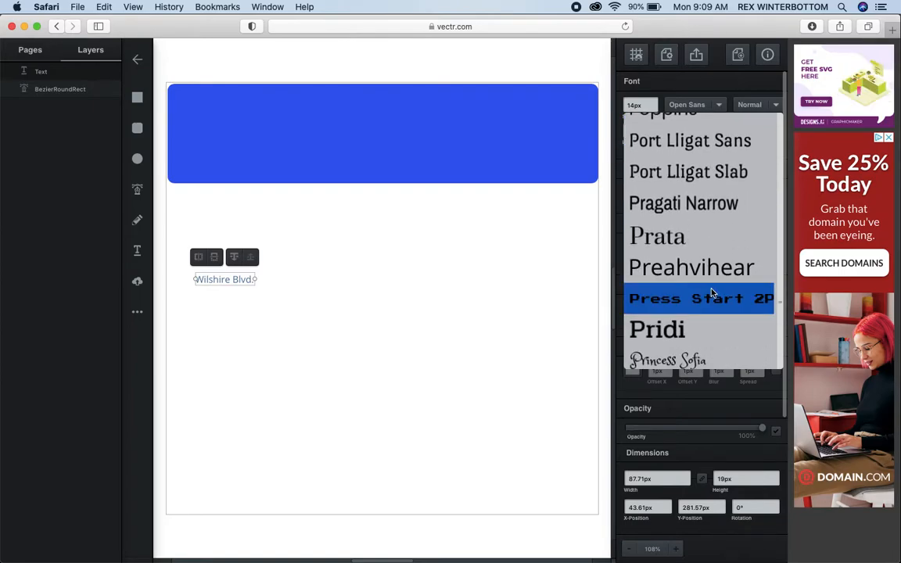
scroll(712, 292, "down", 5)
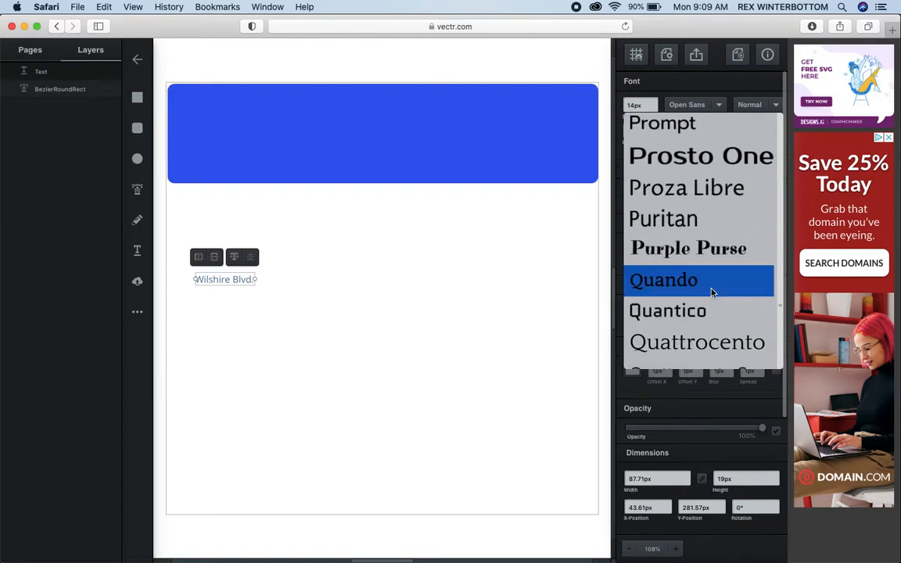
scroll(711, 292, "down", 5)
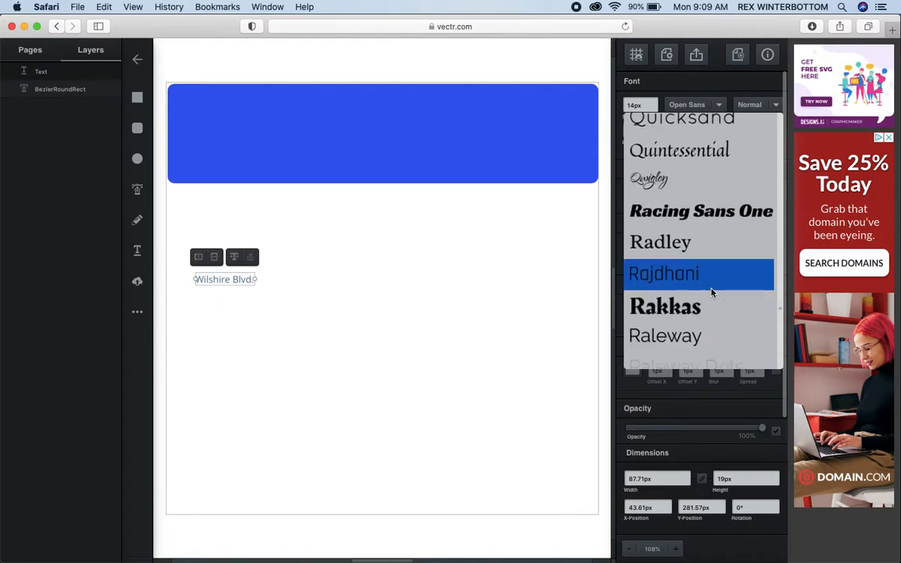
scroll(712, 293, "down", 5)
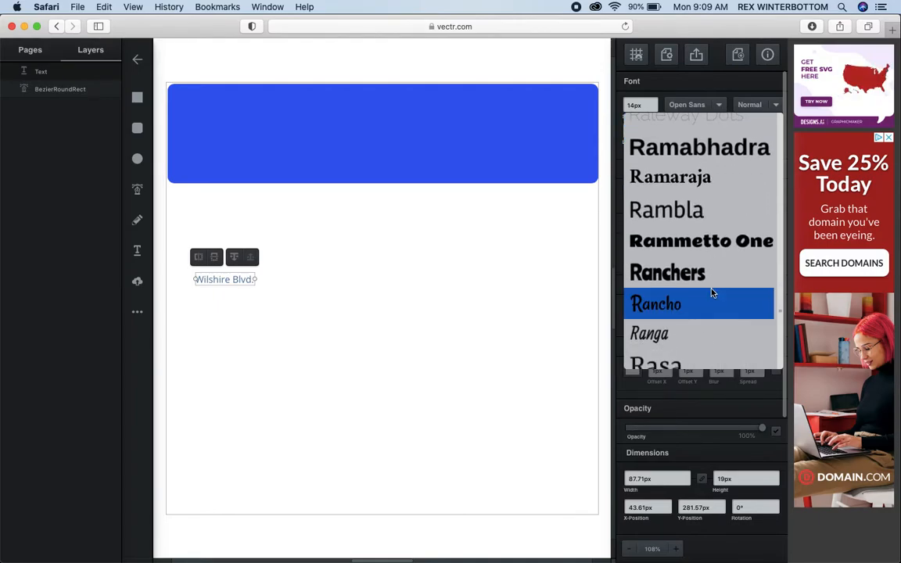
scroll(711, 293, "down", 5)
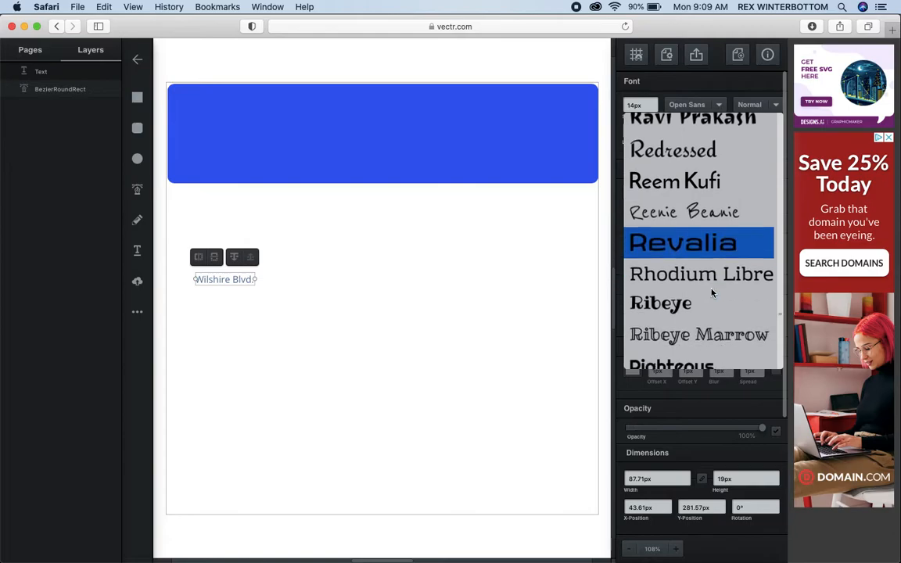
scroll(712, 292, "down", 5)
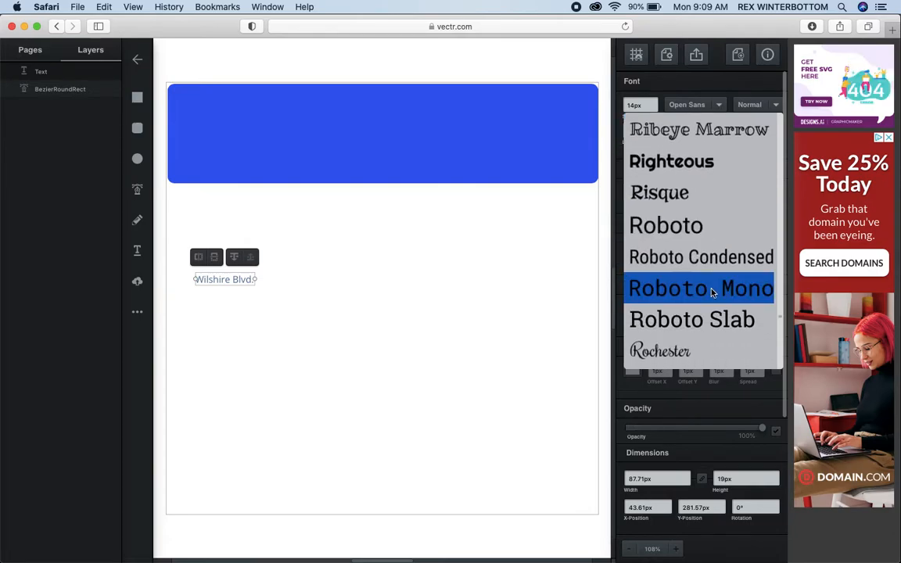
scroll(712, 292, "down", 5)
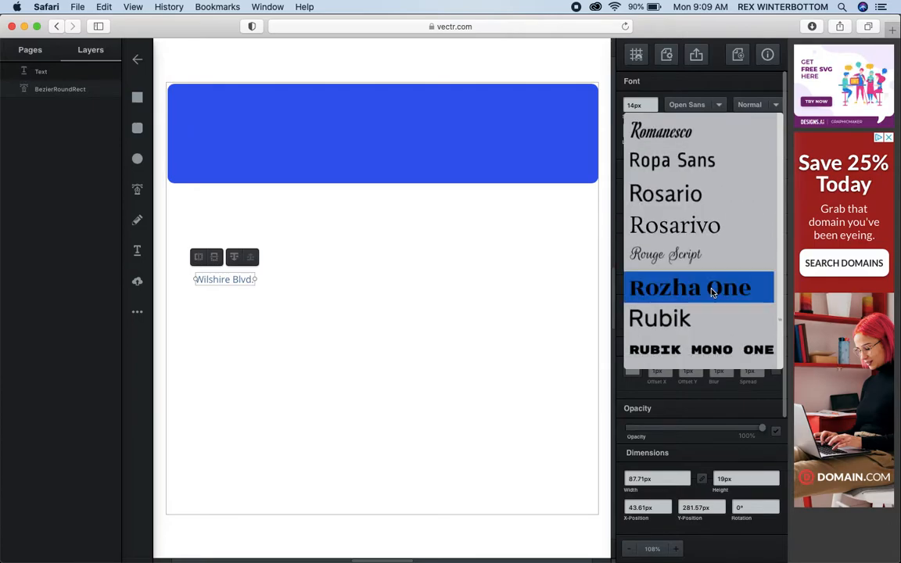
scroll(712, 292, "down", 4)
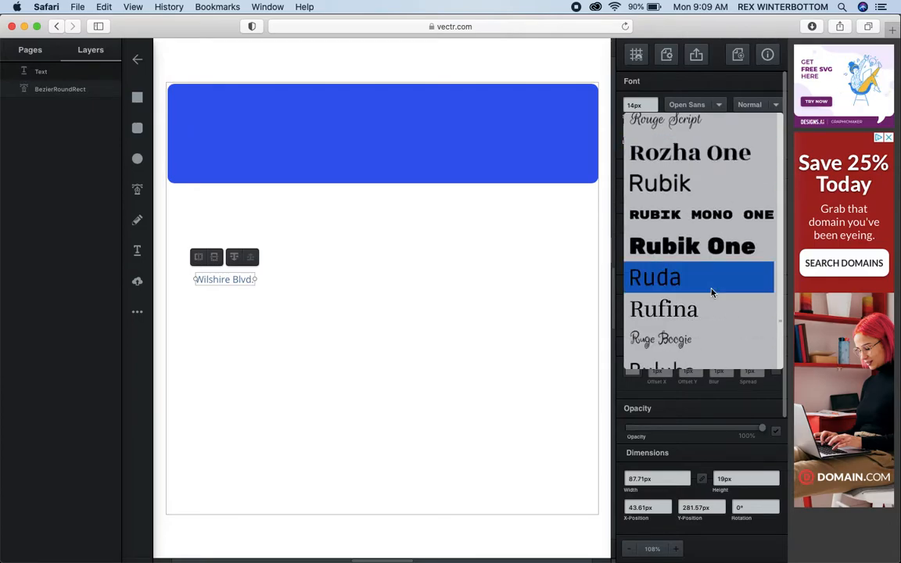
scroll(711, 293, "down", 5)
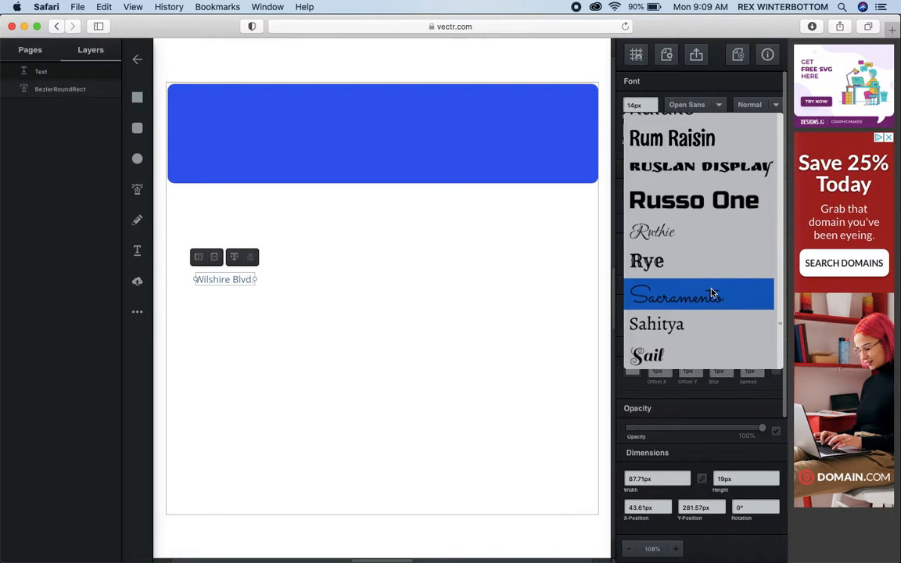
scroll(711, 292, "down", 5)
scroll(711, 292, "down", 4)
scroll(711, 293, "down", 8)
scroll(711, 292, "down", 8)
scroll(711, 292, "down", 8)
scroll(711, 293, "down", 8)
scroll(711, 293, "down", 8)
scroll(711, 293, "down", 4)
scroll(711, 293, "down", 8)
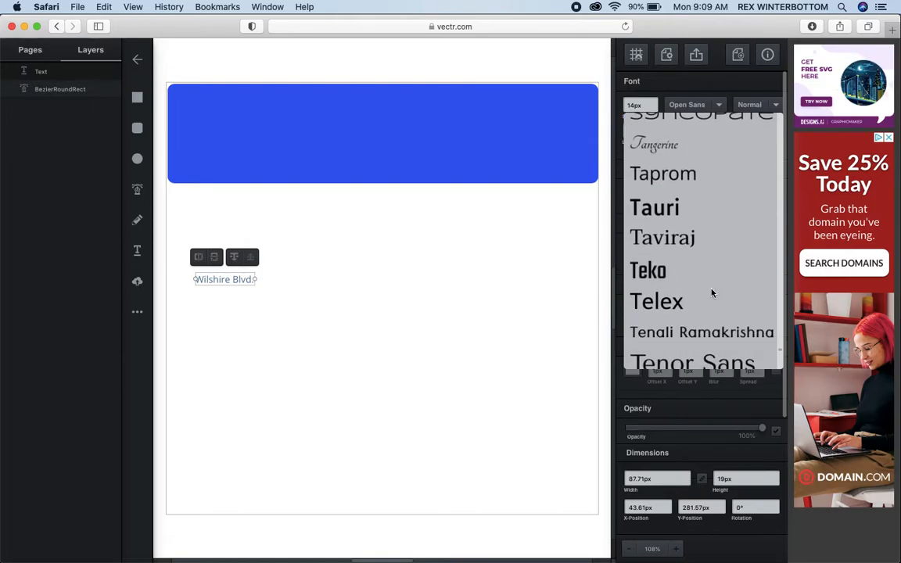
Set the "Wilshire Blvd." text to the Tauri font in Normal style at 72px
left_click(688, 218)
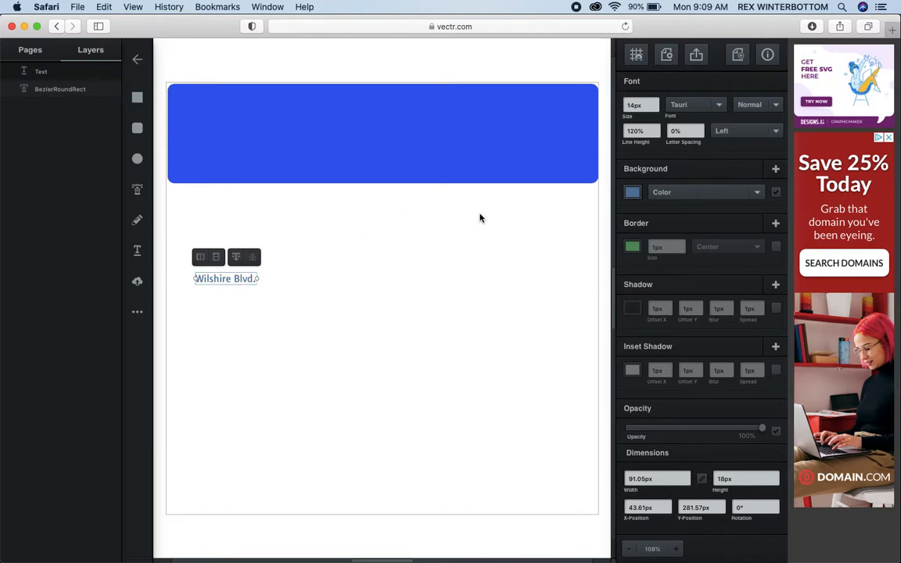
left_click(776, 105)
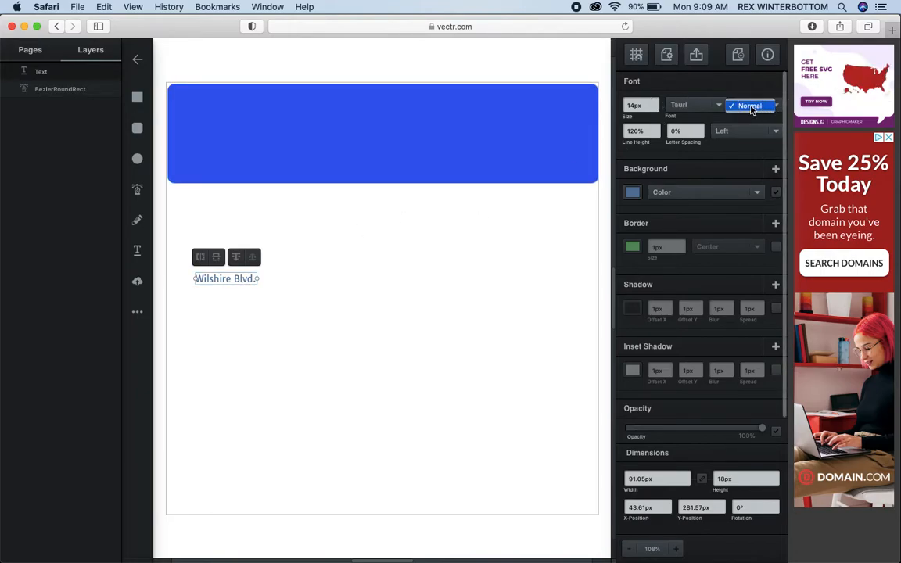
left_click(752, 107)
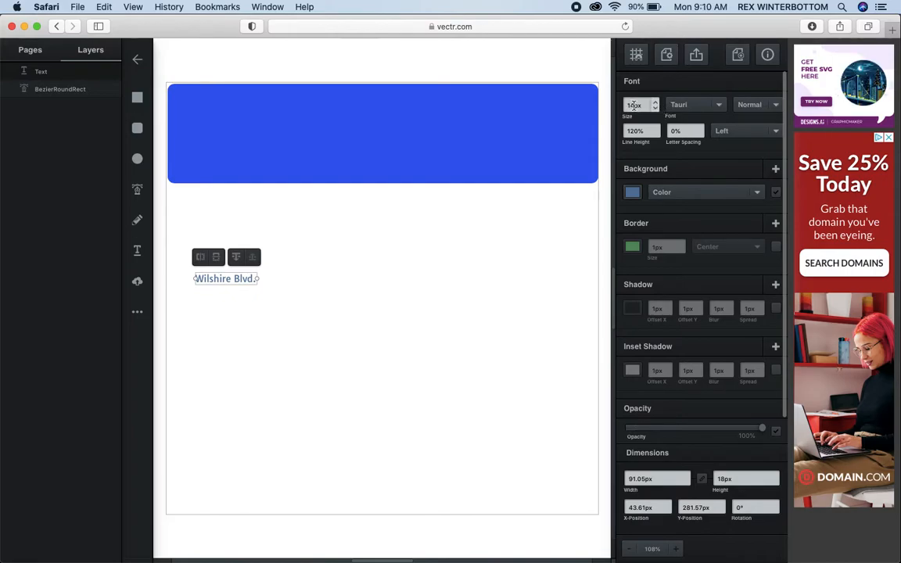
left_click(640, 108)
left_click_drag(634, 105, 620, 105)
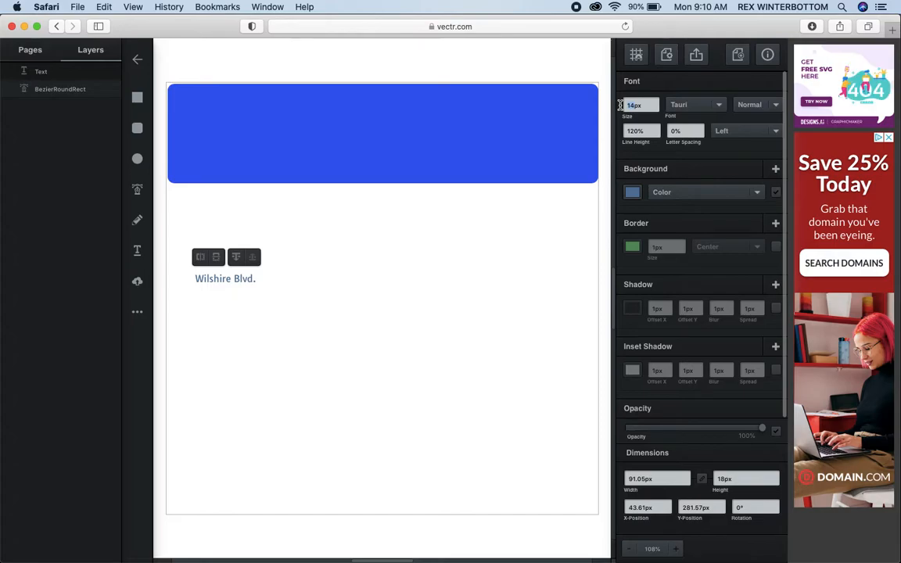
type("72")
key("Return")
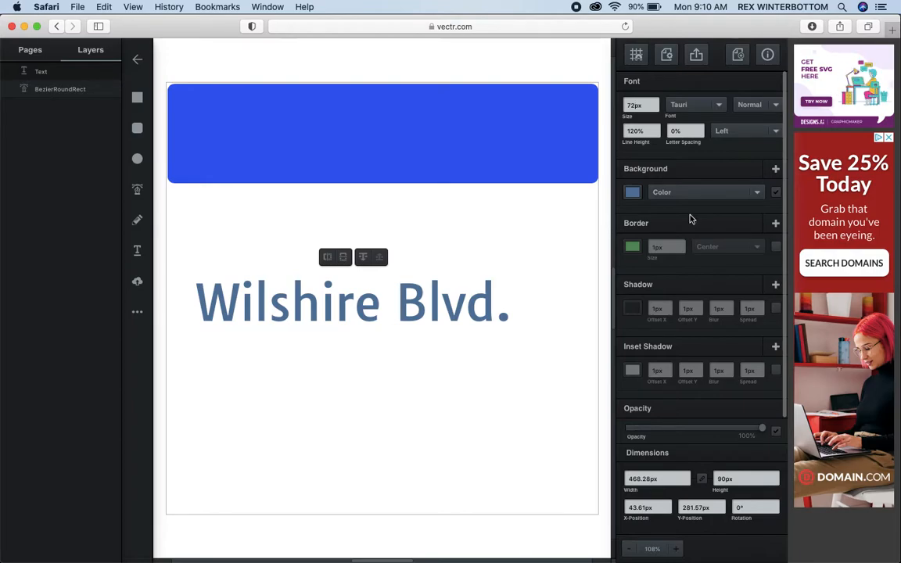
Color the text white #ffffff and move it onto the blue rectangle, at about X 131 px and Y 33 px
left_click(634, 197)
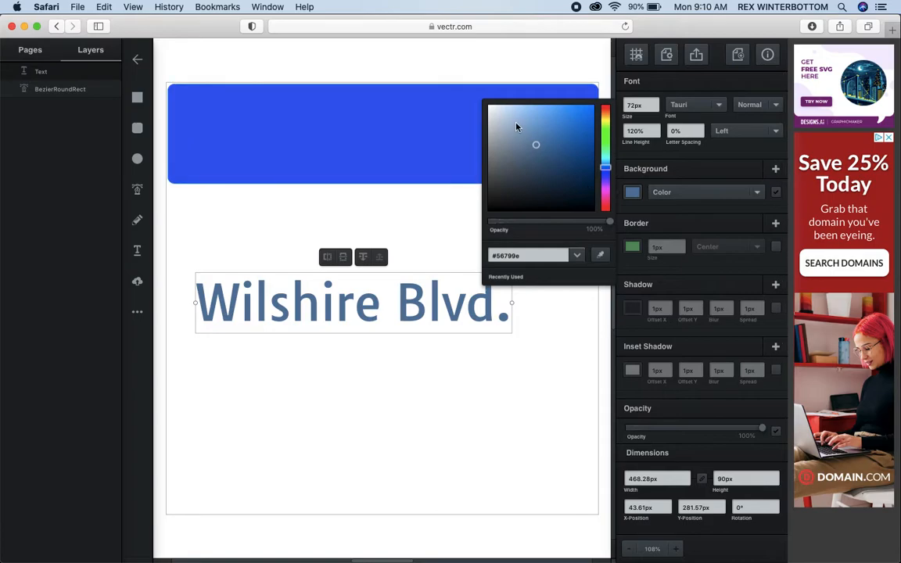
left_click(490, 110)
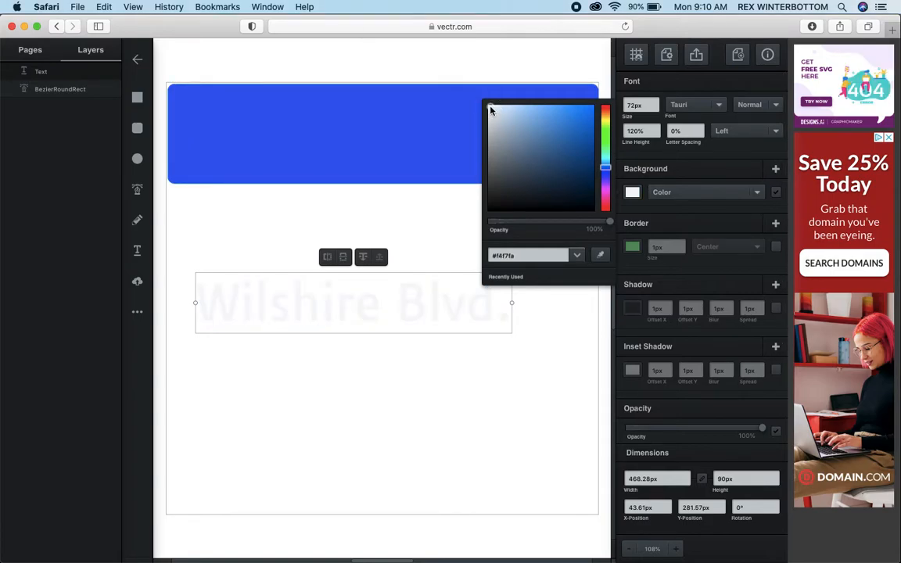
left_click(485, 104)
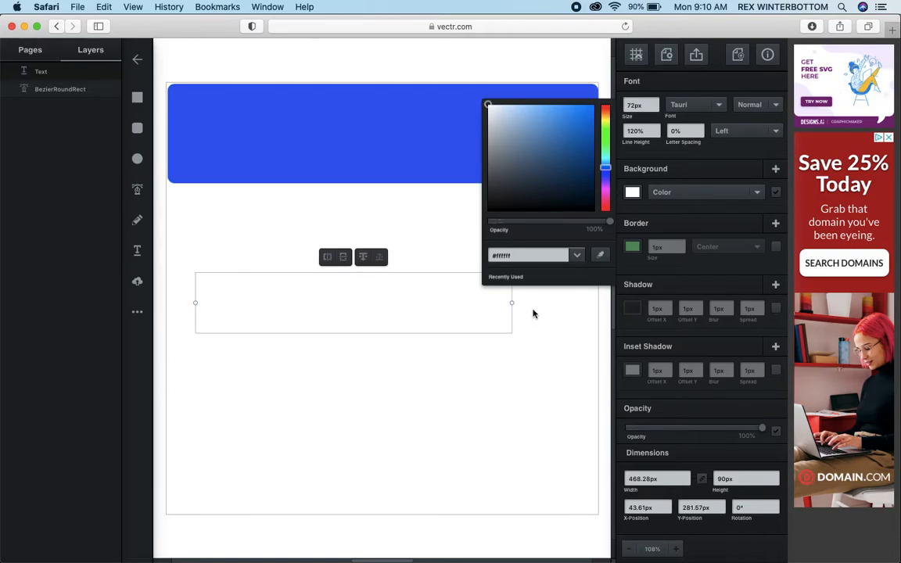
left_click_drag(459, 297, 518, 133)
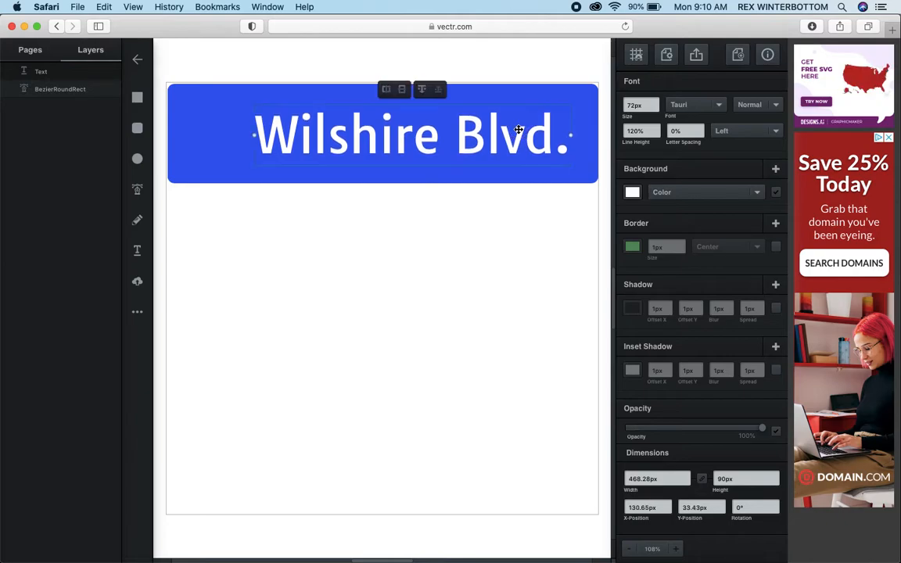
left_click(137, 250)
left_click(555, 135)
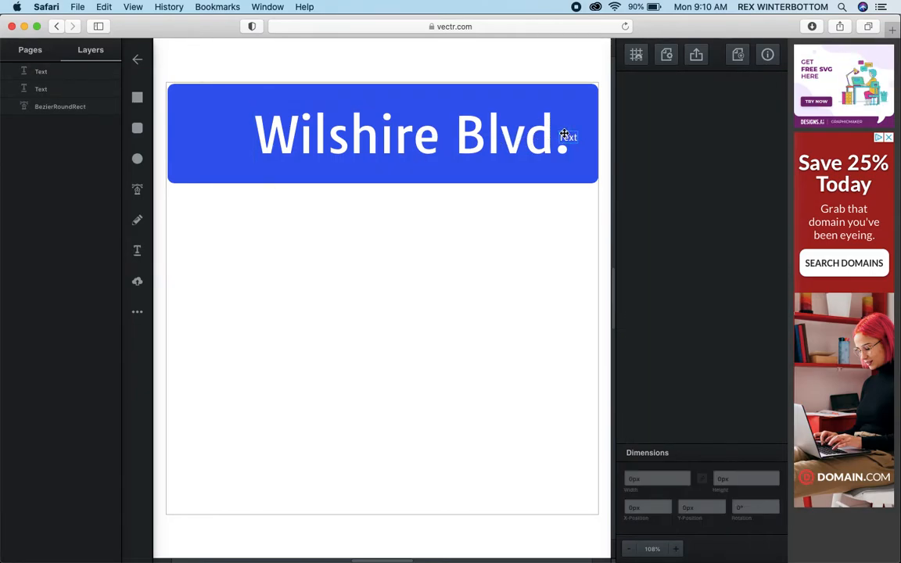
left_click(563, 137)
key("Delete")
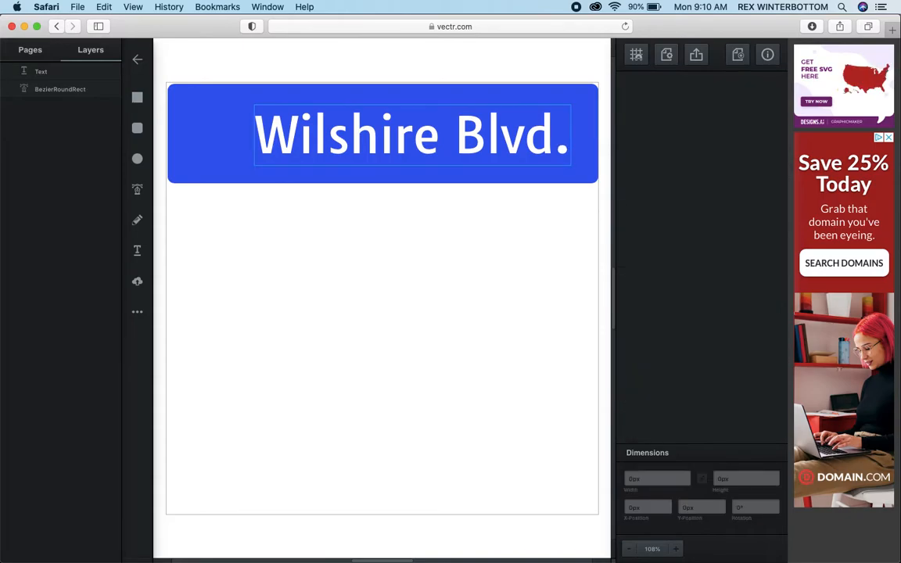
Remove the period from the end of the "Wilshire Blvd." text and deselect it
double_click(556, 133)
key("Right")
key("BackSpace")
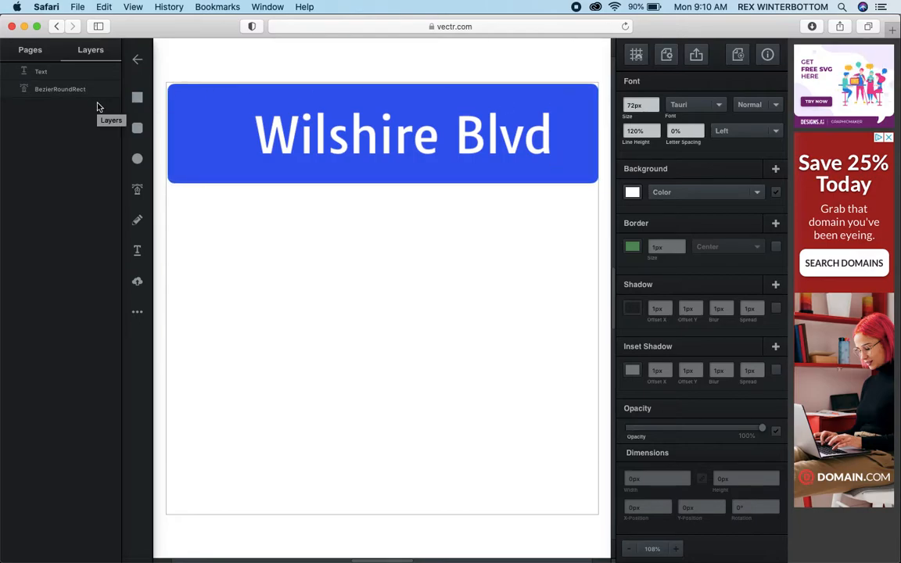
left_click(199, 243)
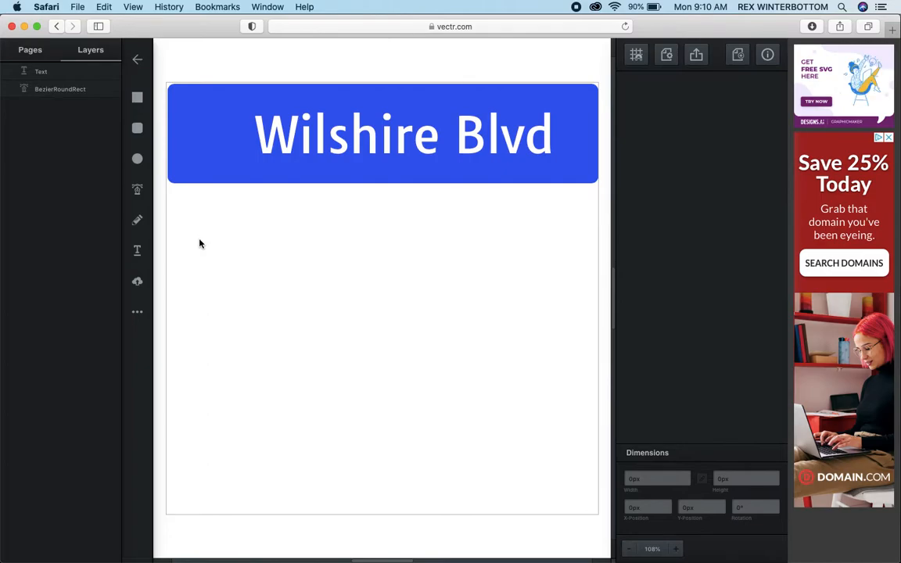
Shift the "Wilshire Blvd" text to the right within the blue rectangle, to about X 154 px and Y 31 px
left_click(258, 132)
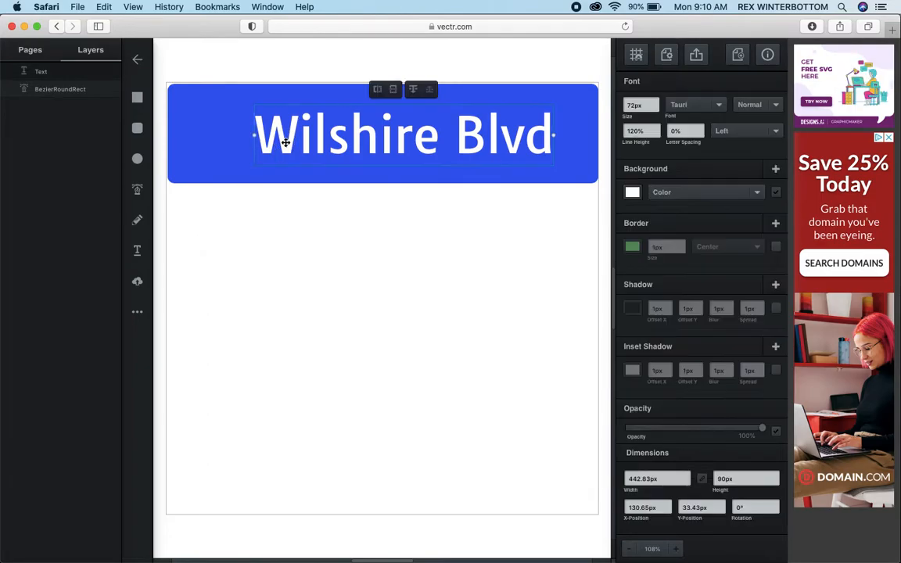
left_click_drag(285, 142, 301, 141)
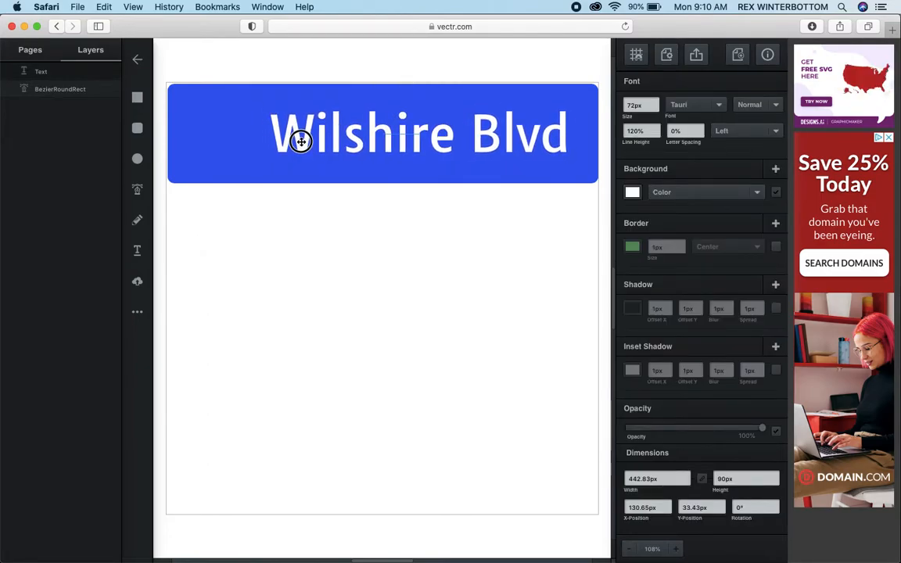
left_click(408, 87)
left_click(408, 87)
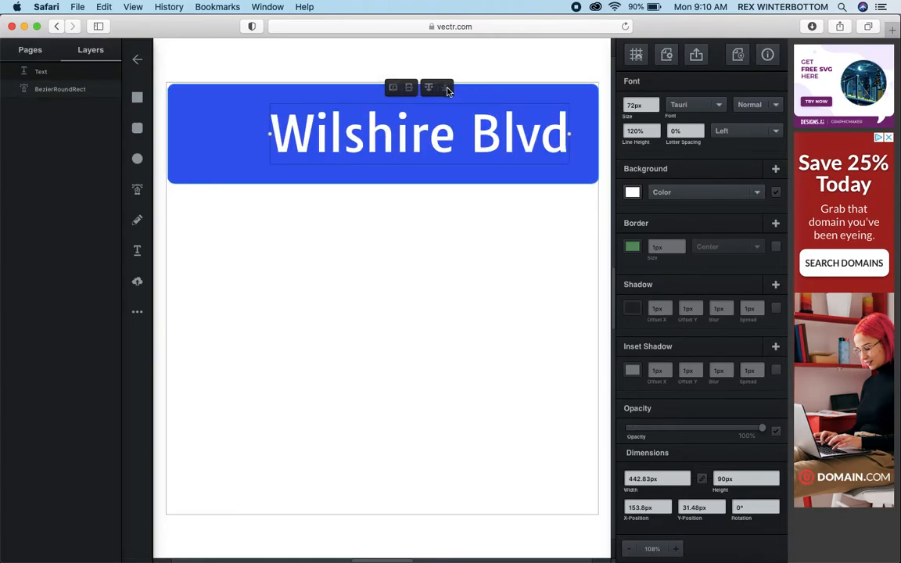
Send the text behind the blue rectangle, and restore the stacking order by sending the rectangle to the back
left_click(427, 88)
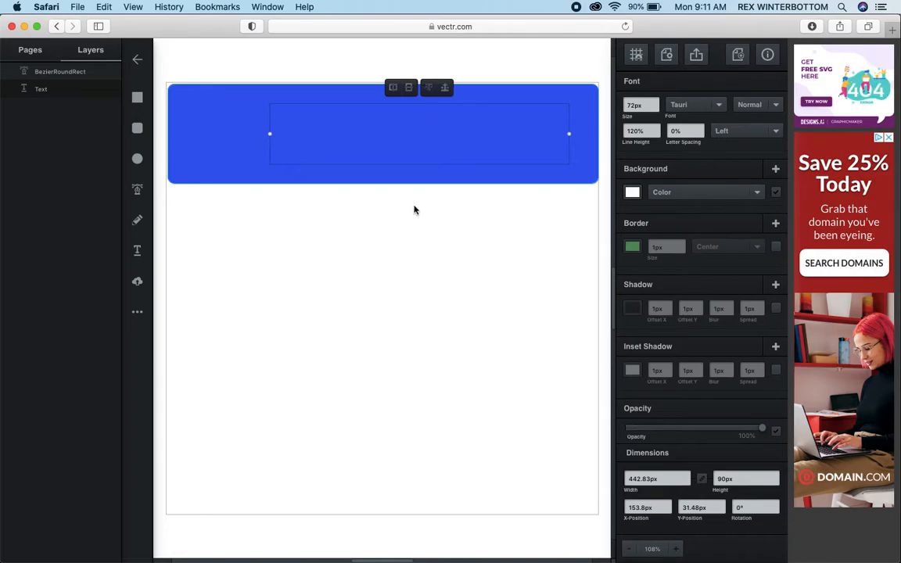
left_click(403, 293)
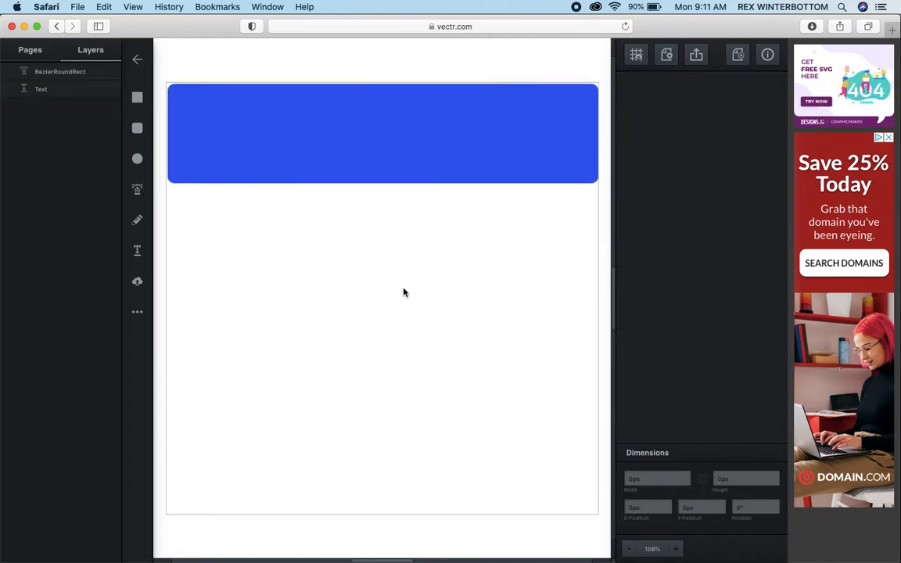
left_click(206, 152)
left_click(392, 69)
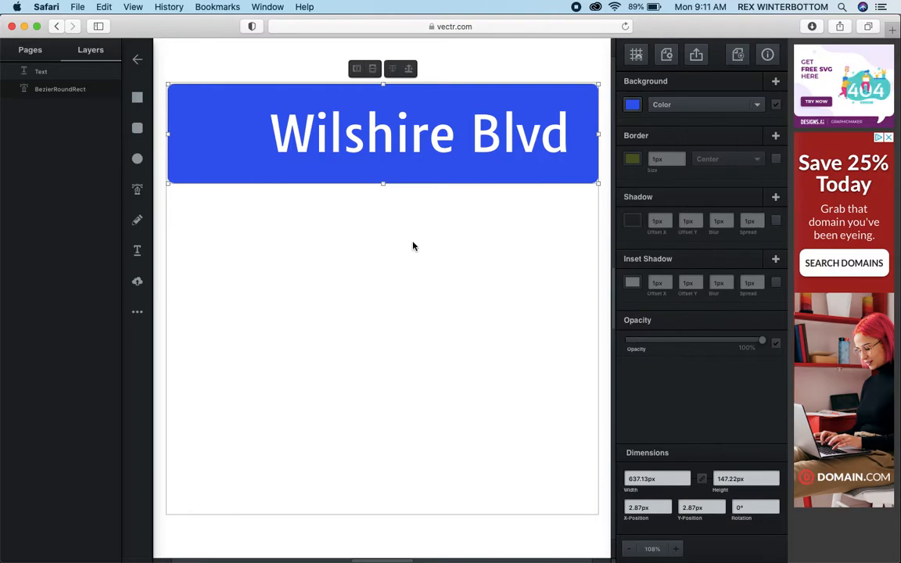
Switch to Chrome and open Google Images in a new tab
key("super+Tab")
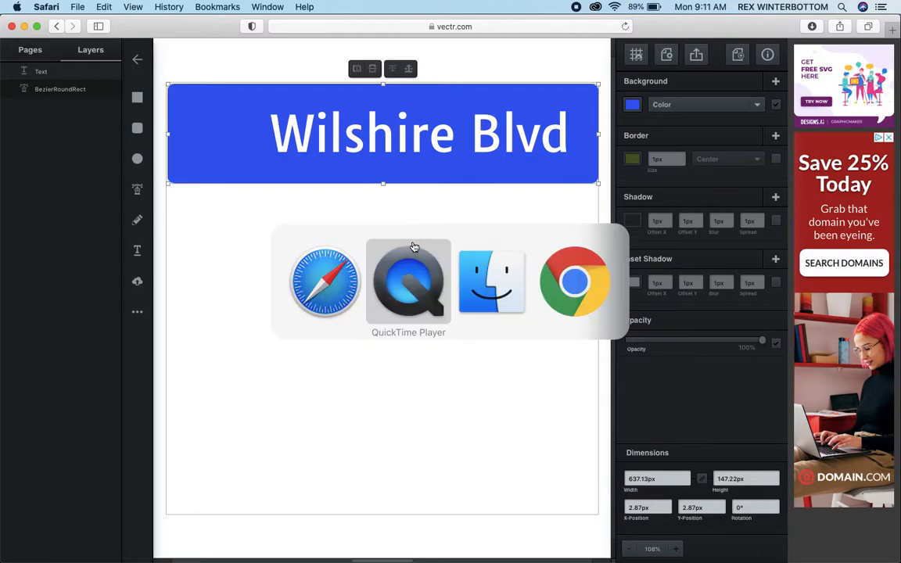
key("super+Tab")
key("super+Tab")
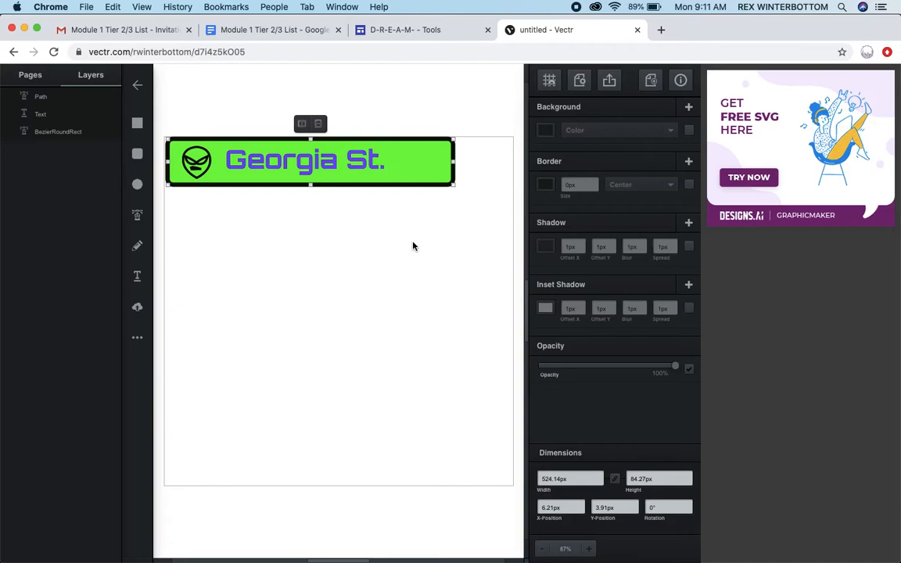
key("super+t")
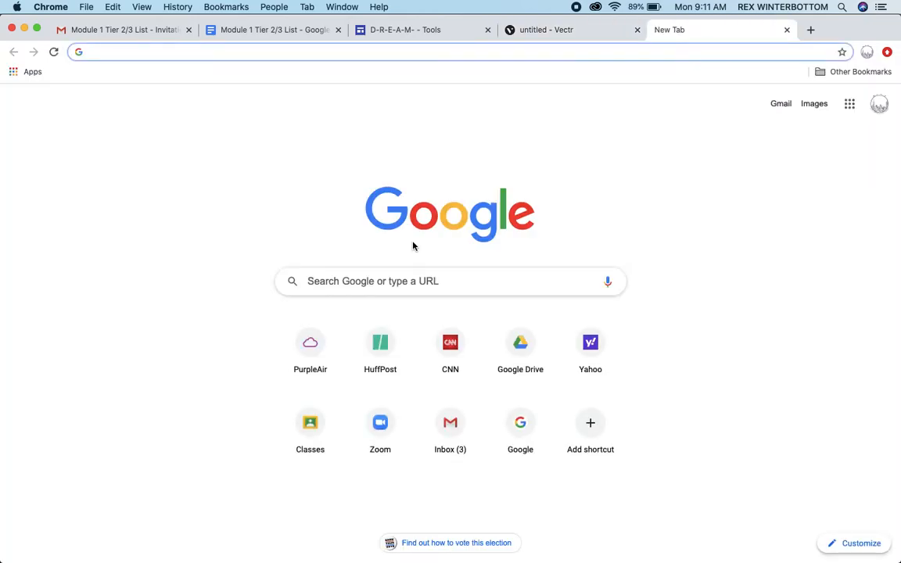
type("google.com")
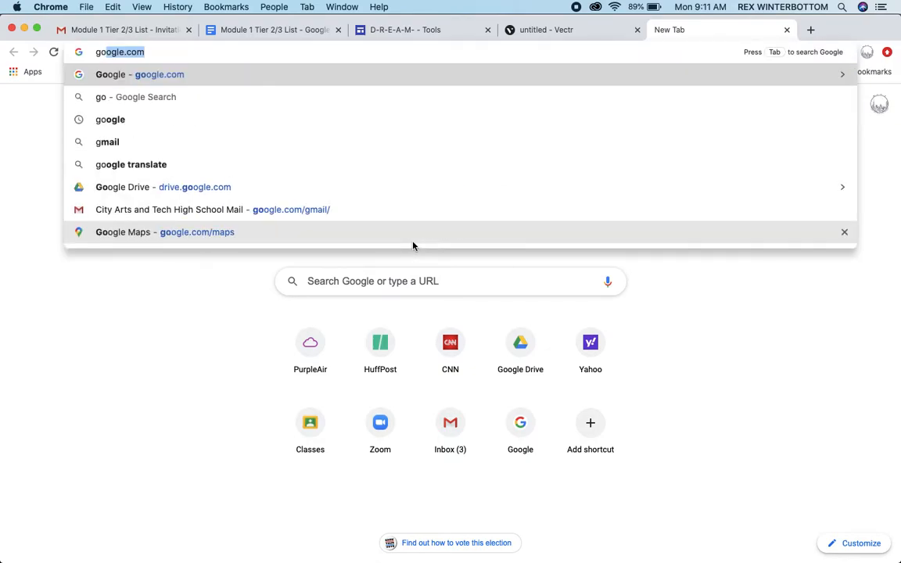
key("super+a")
type("imag")
key("Return")
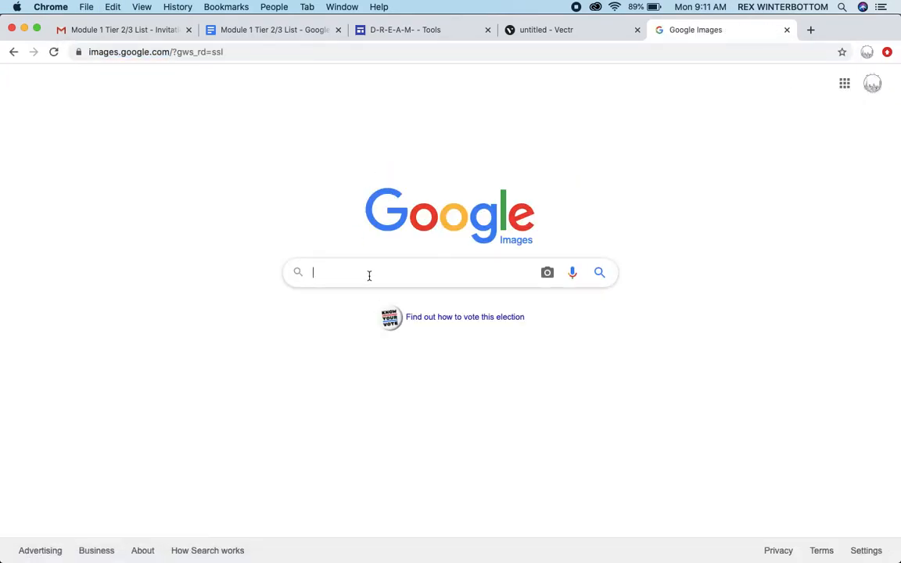
Search Google Images for "palm tree icon" and open the black simple-style palm tree from VectorStock
type("palm tree icon")
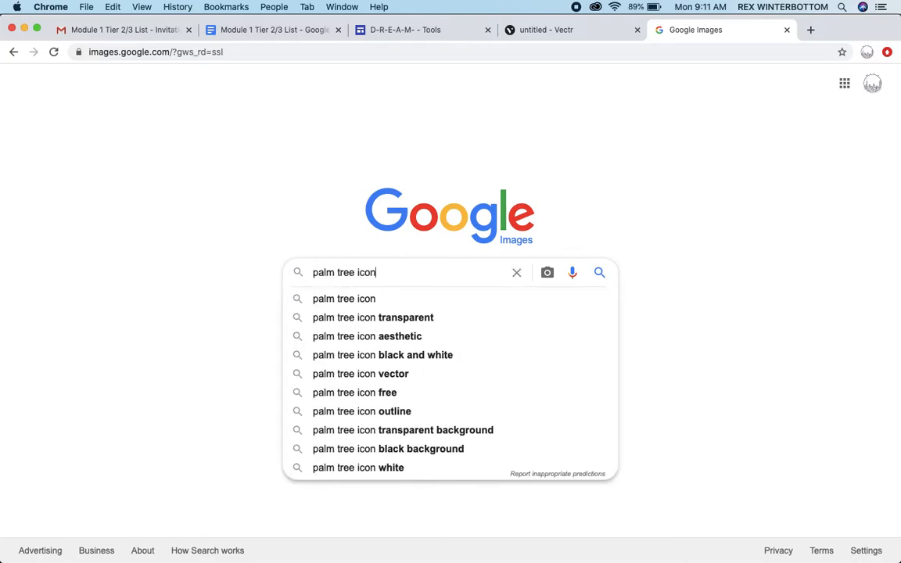
key("Return")
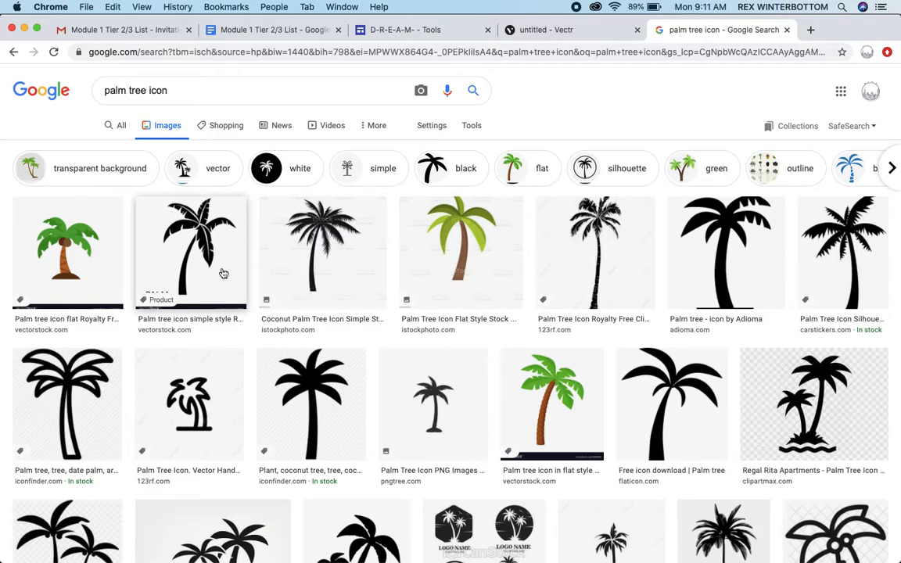
left_click(210, 246)
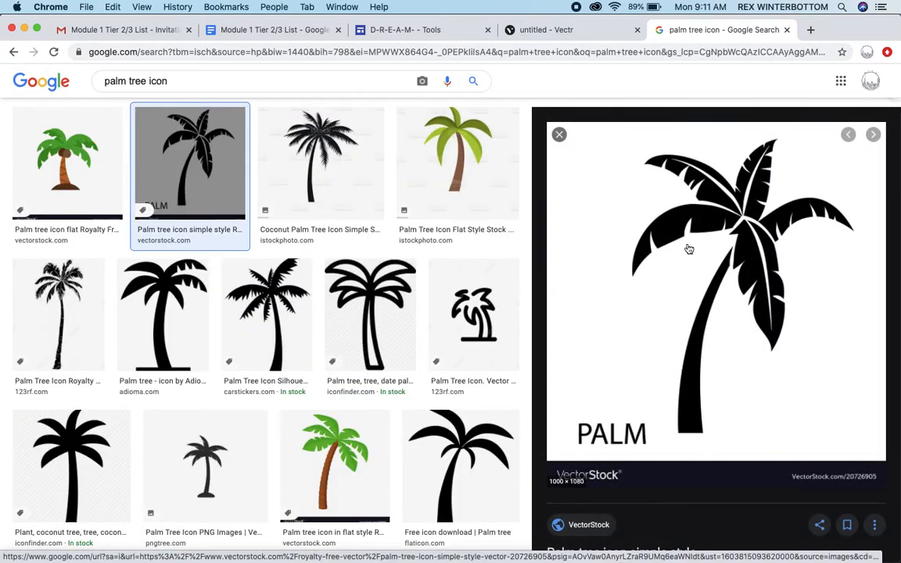
Capture a cropped screenshot of the enlarged black palm tree image
key("super+shift+3")
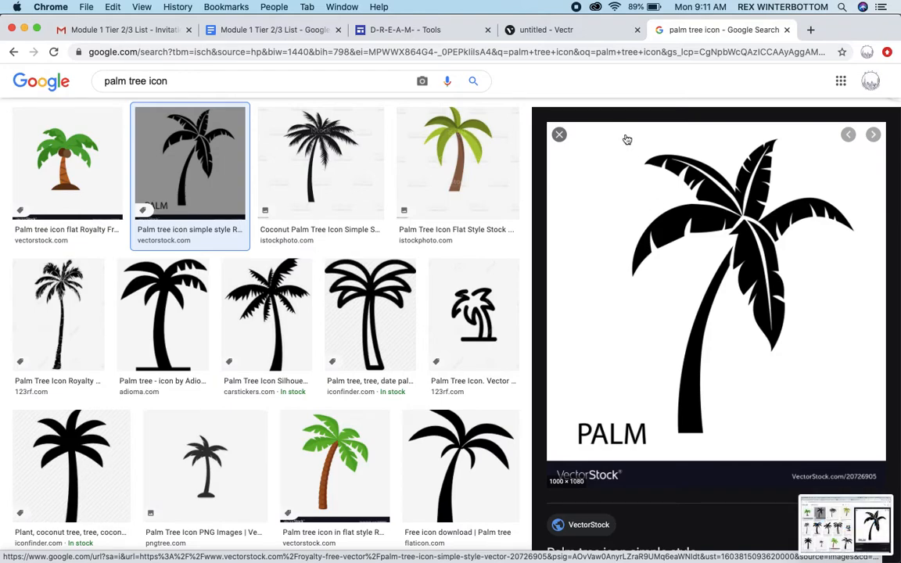
key("super+shift+4")
left_click_drag(862, 134, 612, 453)
Switch back to the Wilshire Blvd sign drawing in Safari
key("super+Tab")
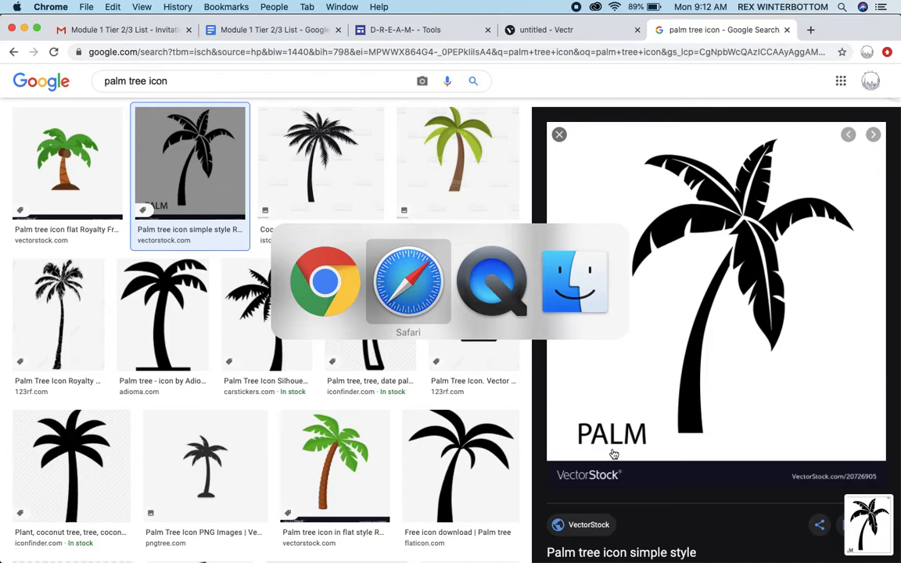
key("super+Tab")
key("super+Tab")
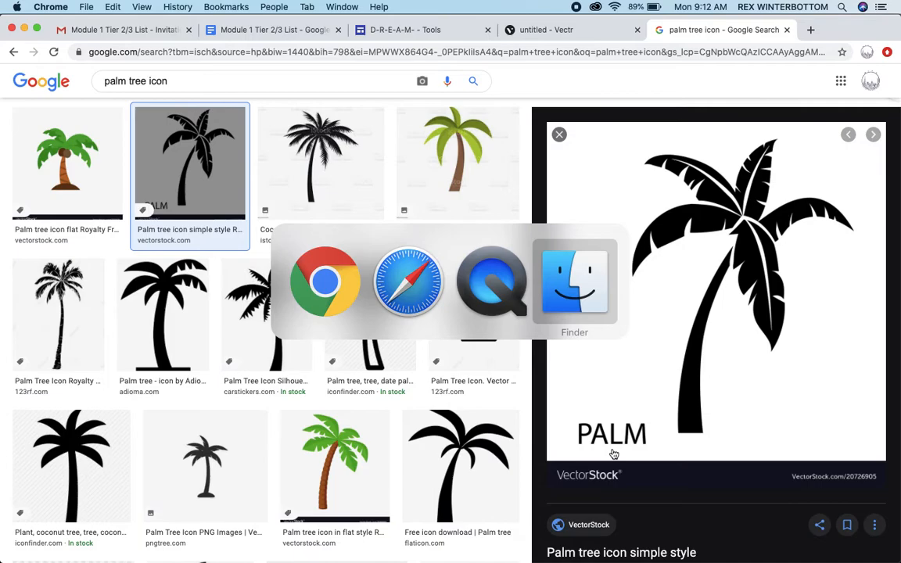
key("super+shift+Tab")
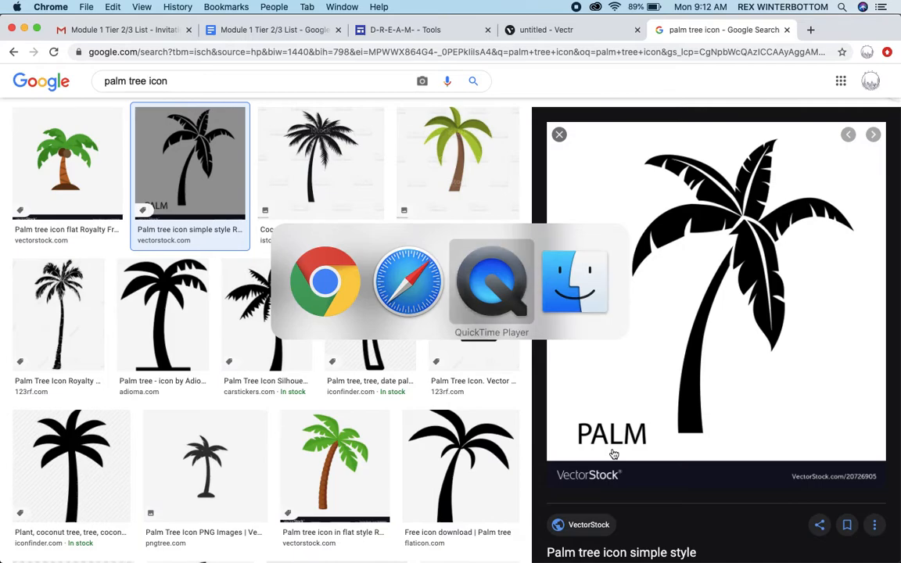
key("super+shift+Tab")
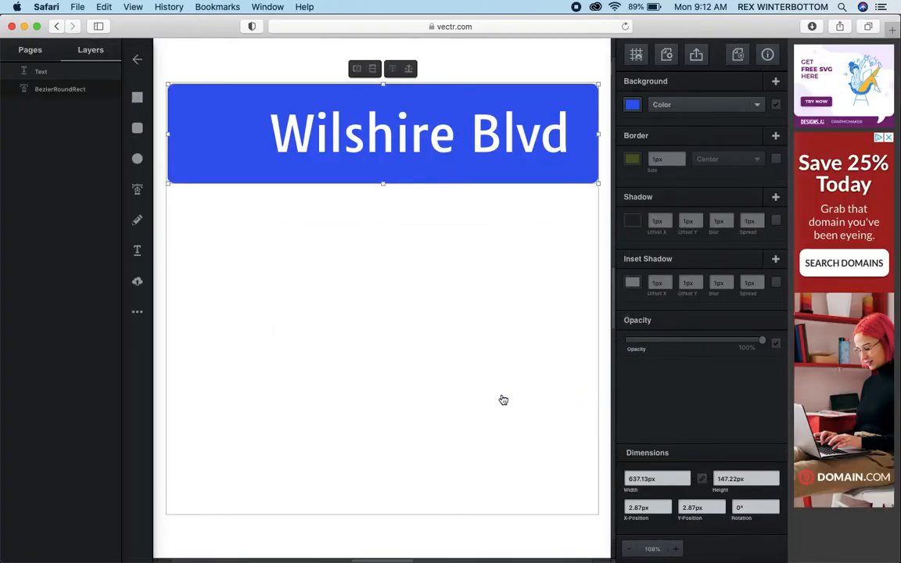
Import the palm tree image "Screen Shot 2020-10-26 at 9.11.59 AM.png" from the Desktop and place it just below the blue sign
left_click(137, 281)
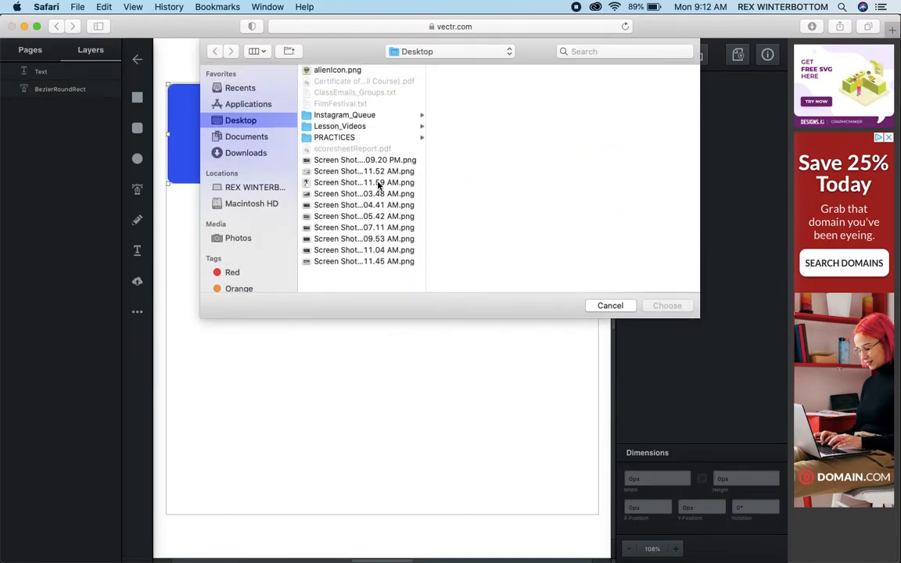
left_click(373, 260)
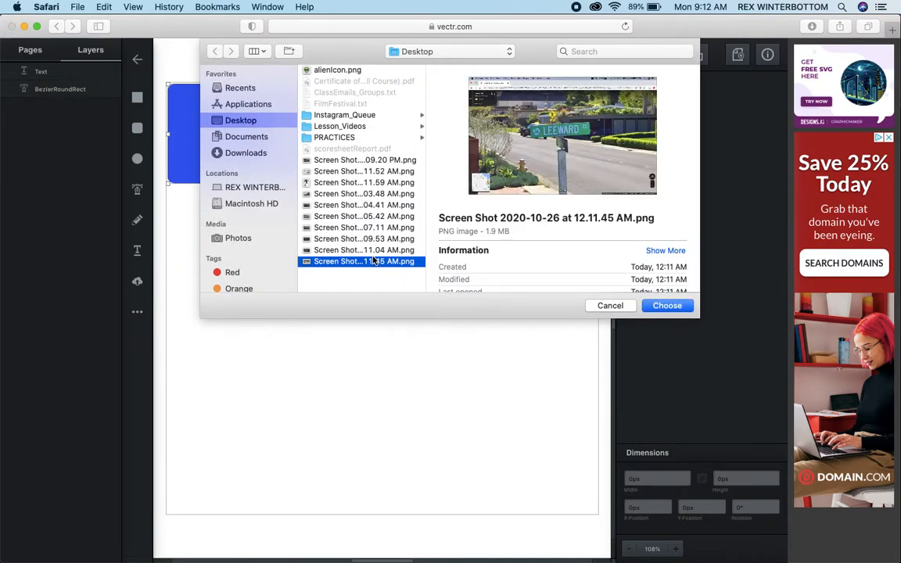
left_click(383, 159)
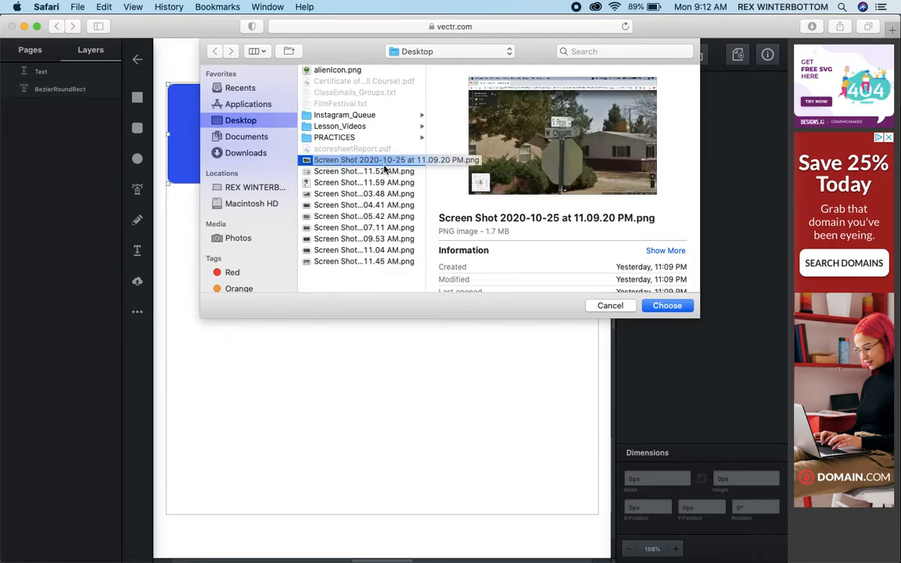
left_click(384, 171)
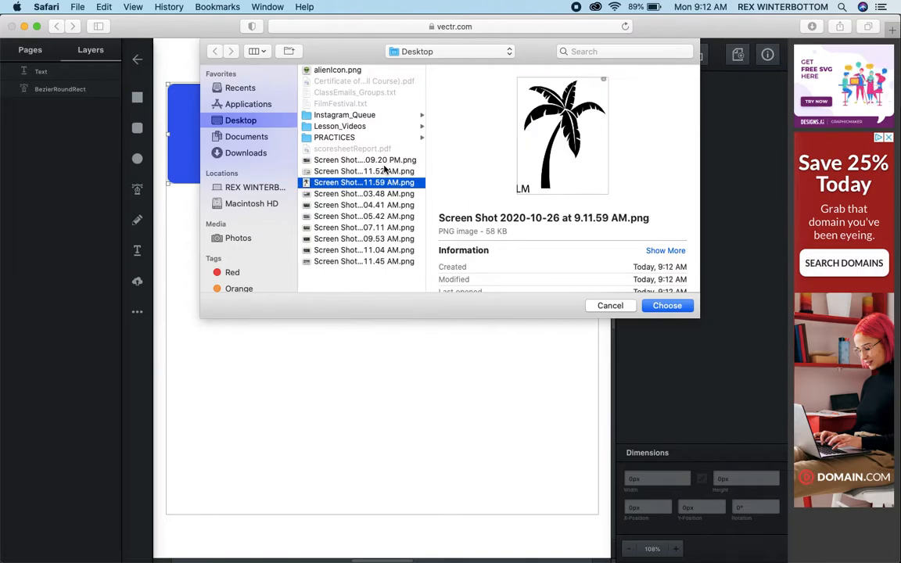
double_click(384, 171)
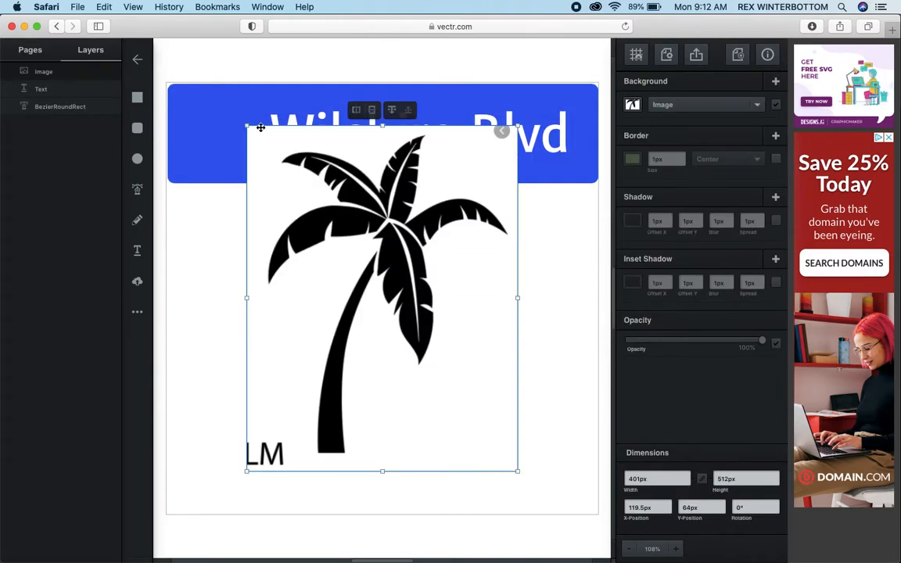
left_click_drag(303, 156, 309, 211)
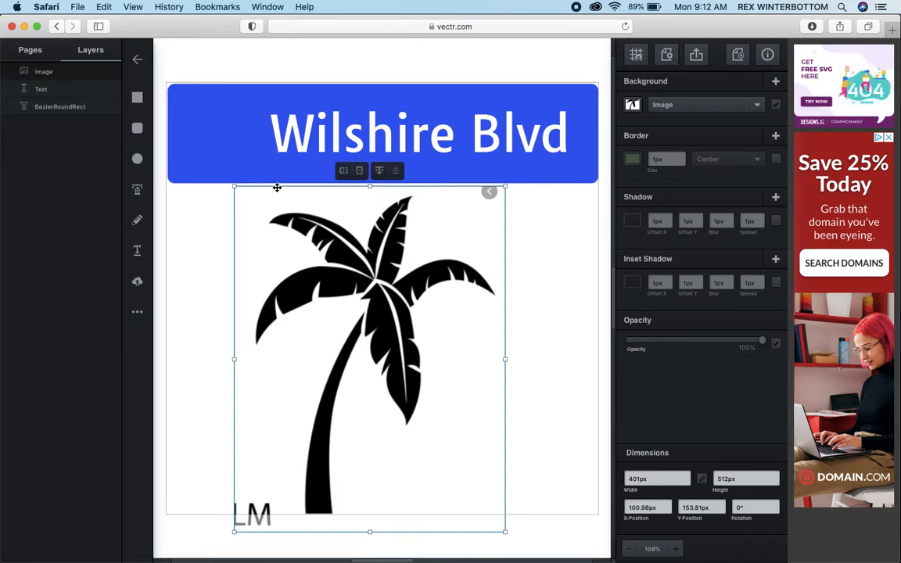
Trace the upper edge of the palm's upper-left frond with a curved Pen path about 143 by 56 px, undoing the extra point
left_click(138, 192)
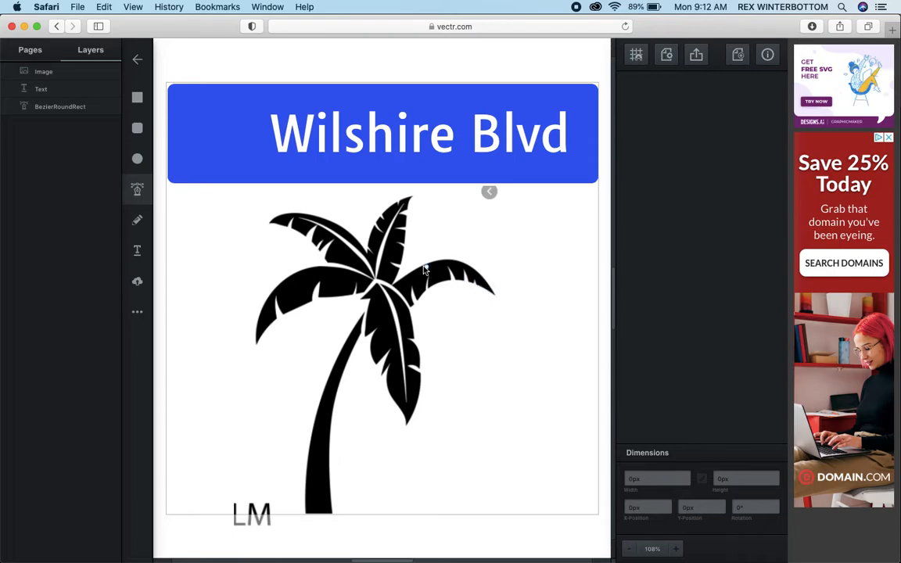
left_click(271, 222)
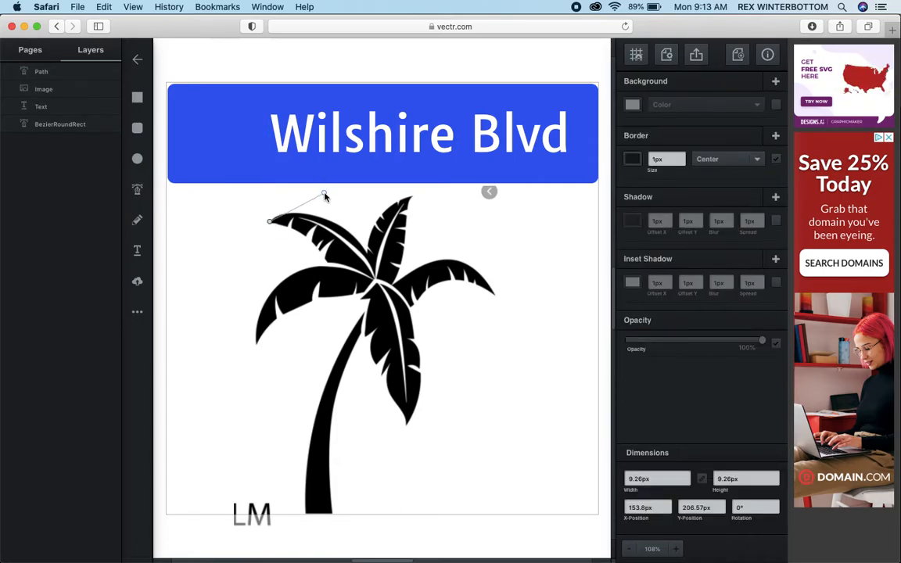
left_click(366, 254)
left_click_drag(366, 253, 416, 306)
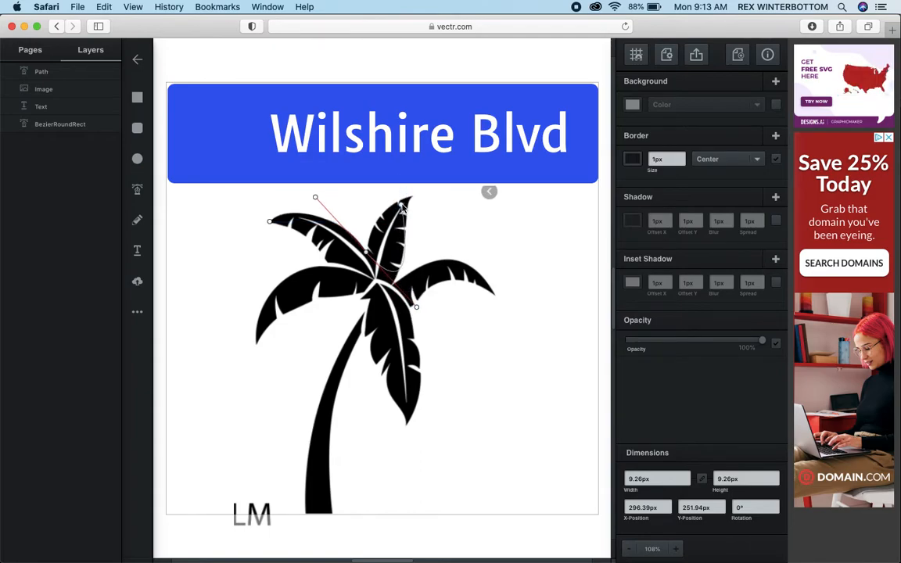
left_click_drag(410, 203, 445, 216)
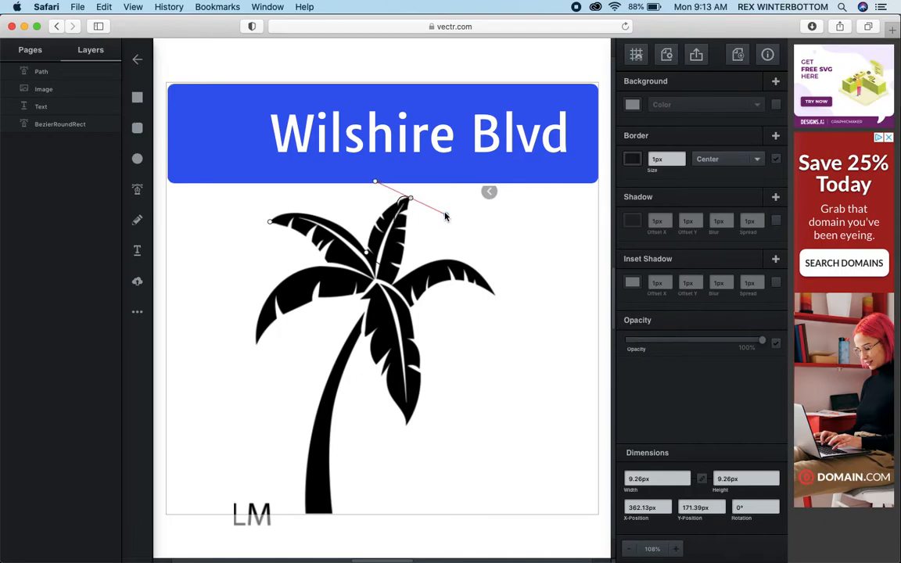
key("super+z")
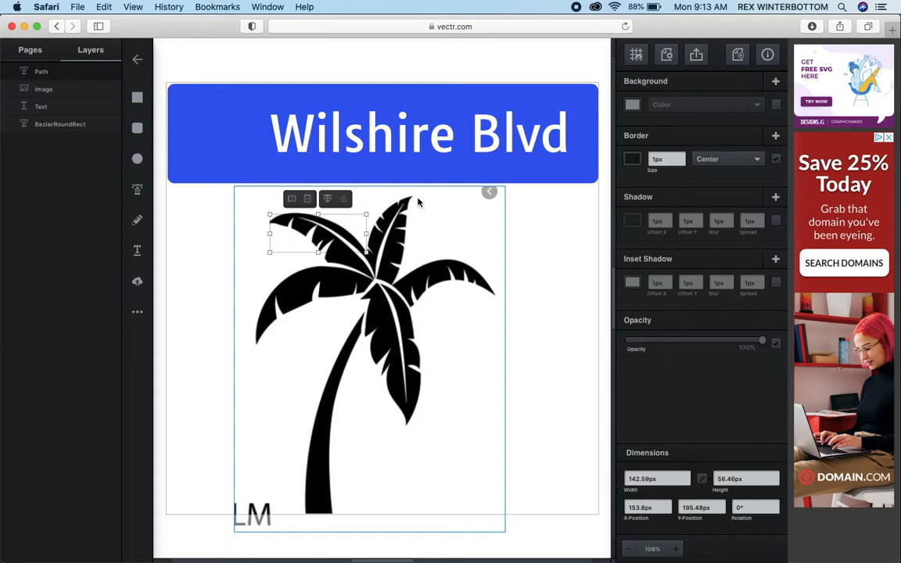
Trace the left edge of the top frond with a curved Pen path about 66 by 82 px, and nudge the palm image slightly left
left_click(138, 190)
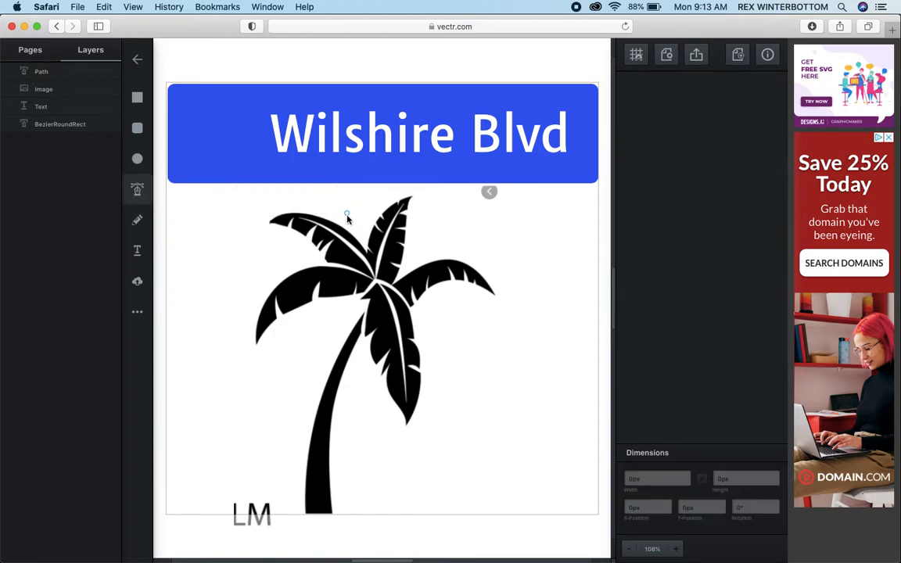
left_click(411, 198)
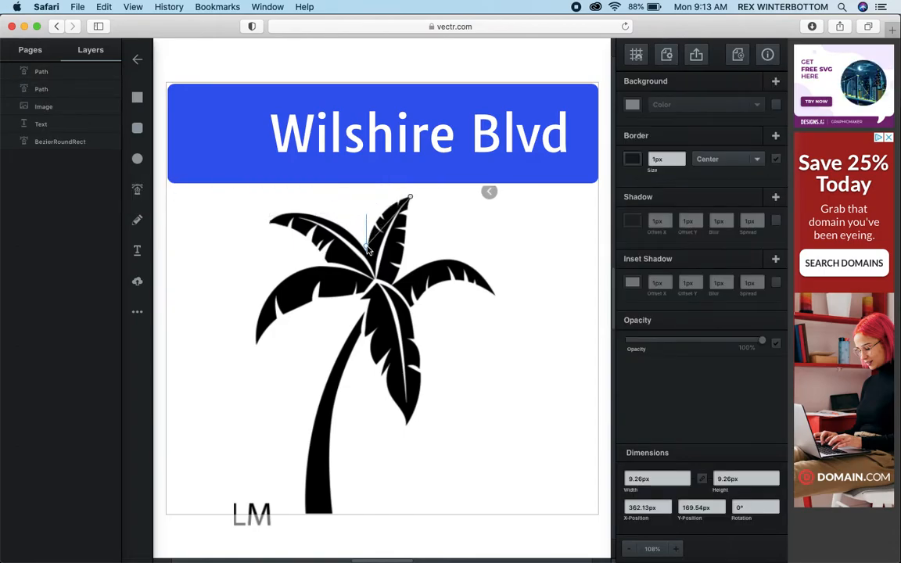
left_click_drag(366, 252, 358, 294)
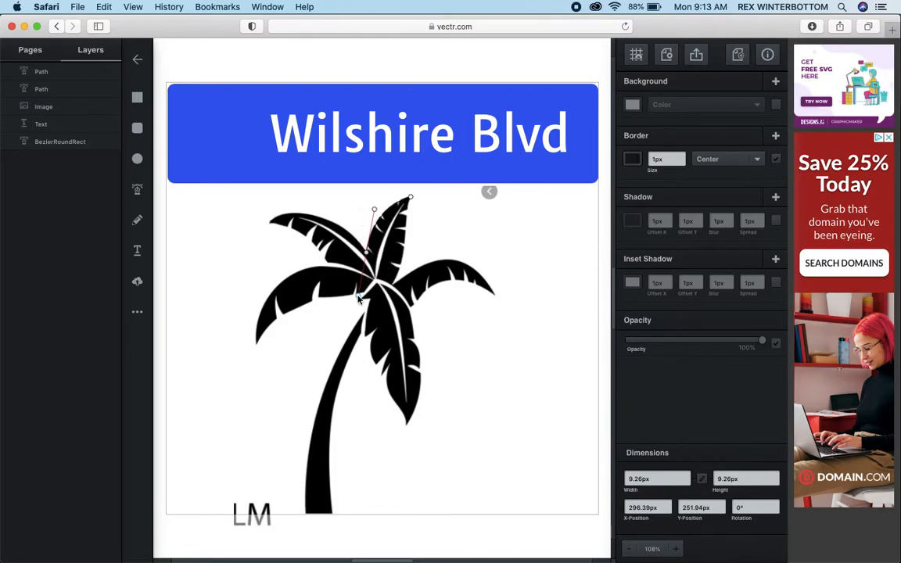
key("Escape")
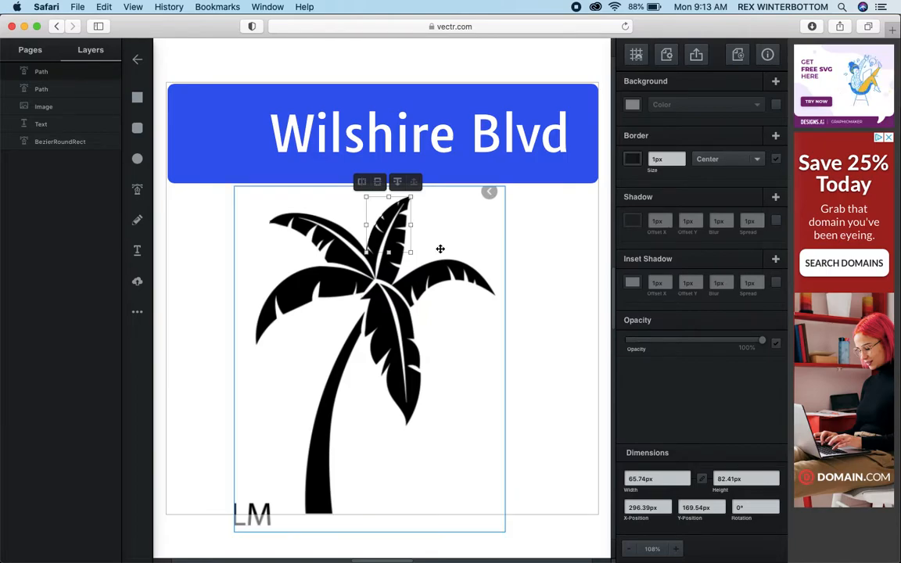
left_click(282, 300)
mouse_move(282, 300)
left_mouse_down()
mouse_move(287, 353)
mouse_move(287, 298)
left_mouse_up()
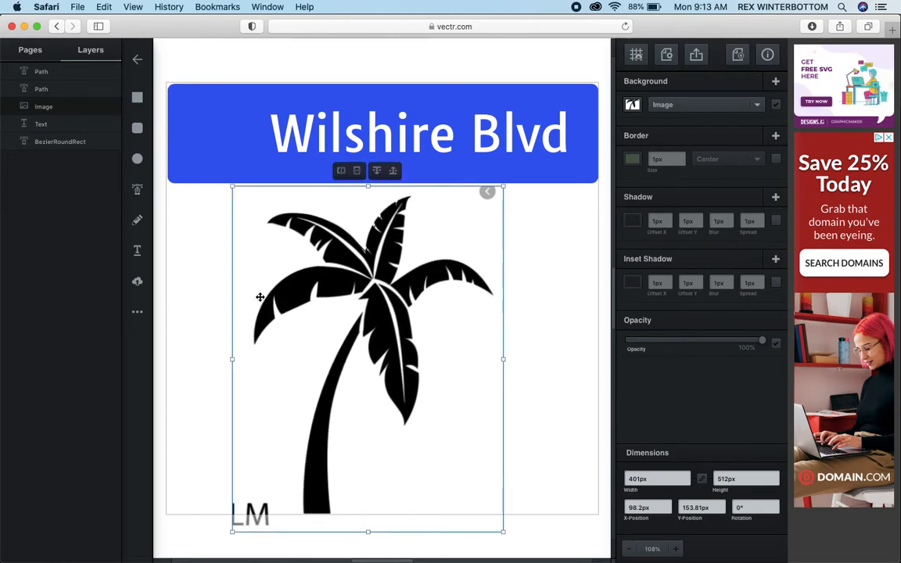
Trace the right edge of the top frond from base to tip with a Pen path about 30 by 129 px, undoing the stray segment
left_click(137, 191)
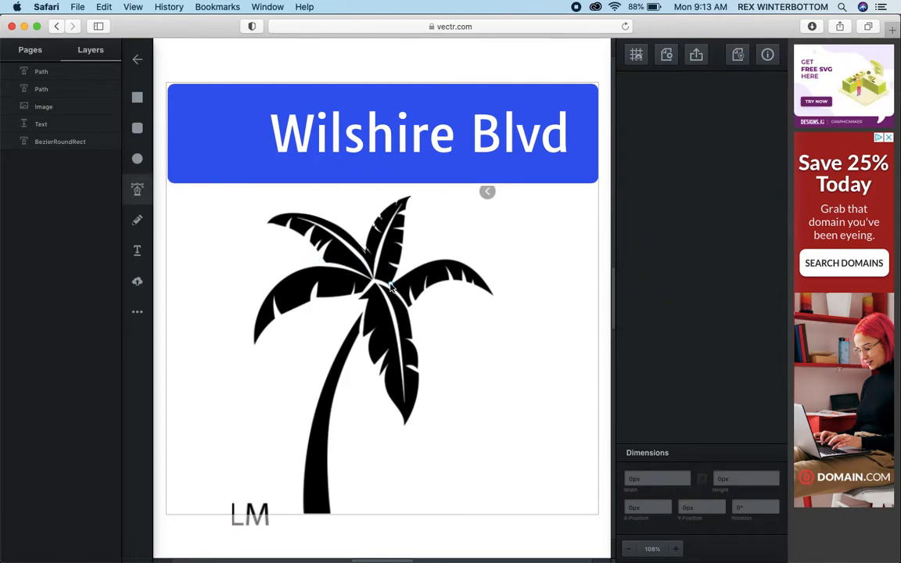
left_click(409, 200)
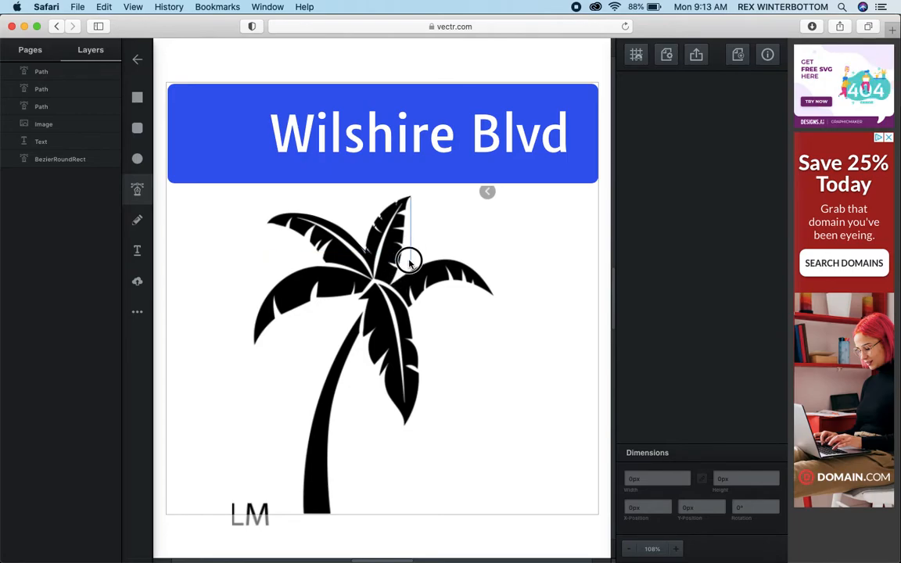
left_click(415, 258)
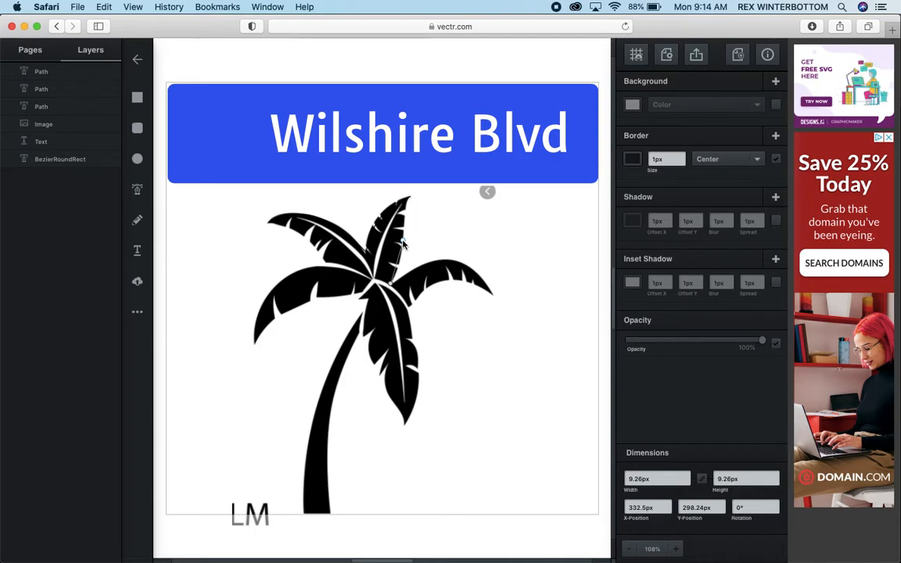
left_click_drag(402, 240, 418, 186)
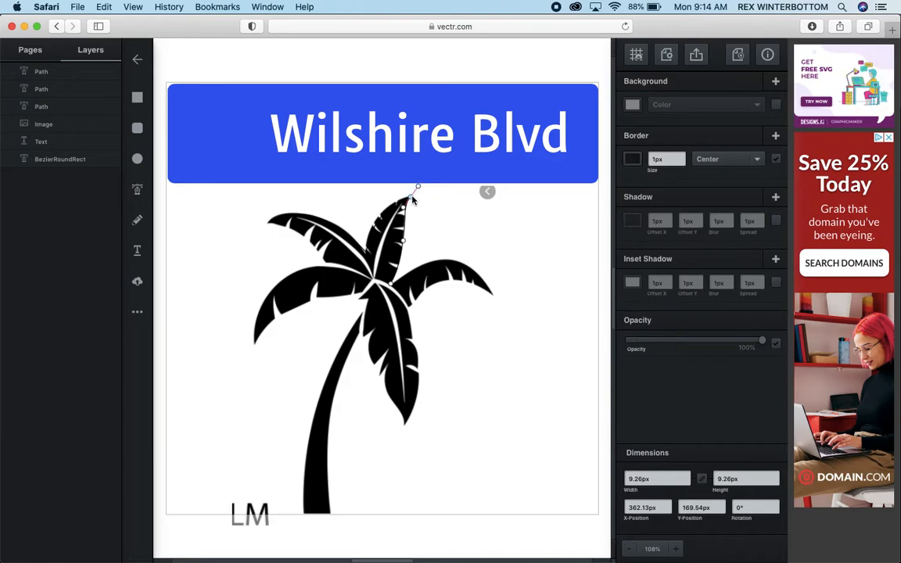
left_click(411, 196)
left_click_drag(431, 220, 501, 199)
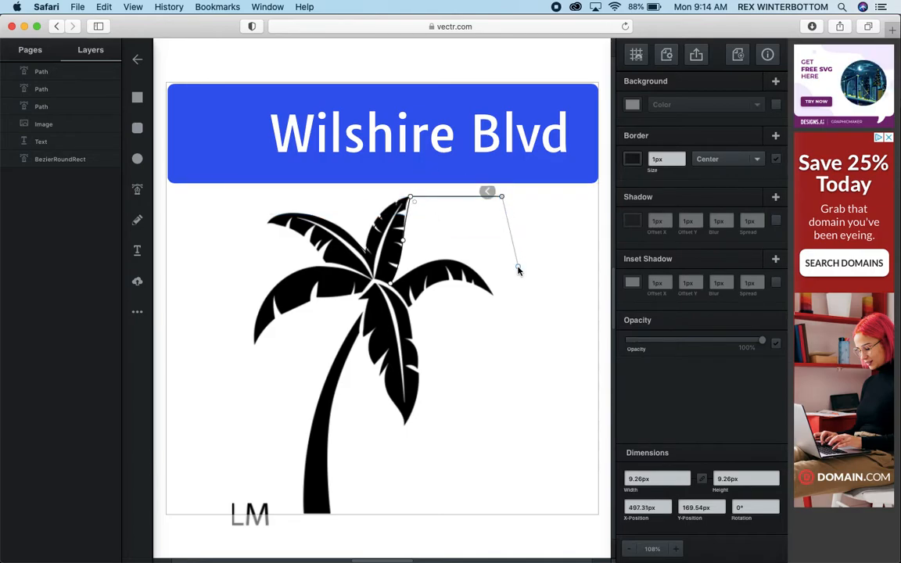
key("super+z")
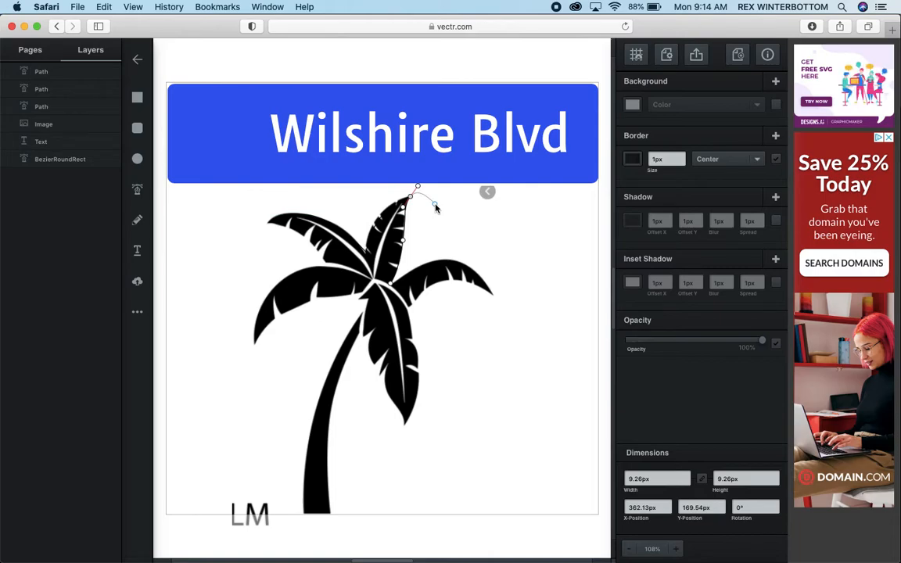
left_click(417, 186)
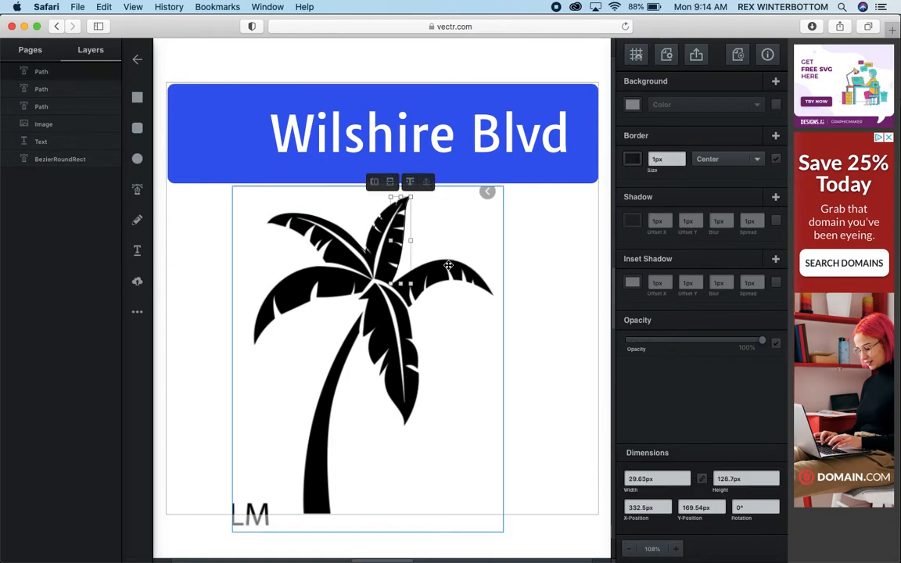
mouse_move(382, 314)
left_mouse_down()
mouse_move(368, 394)
mouse_move(342, 424)
mouse_move(377, 324)
left_mouse_up()
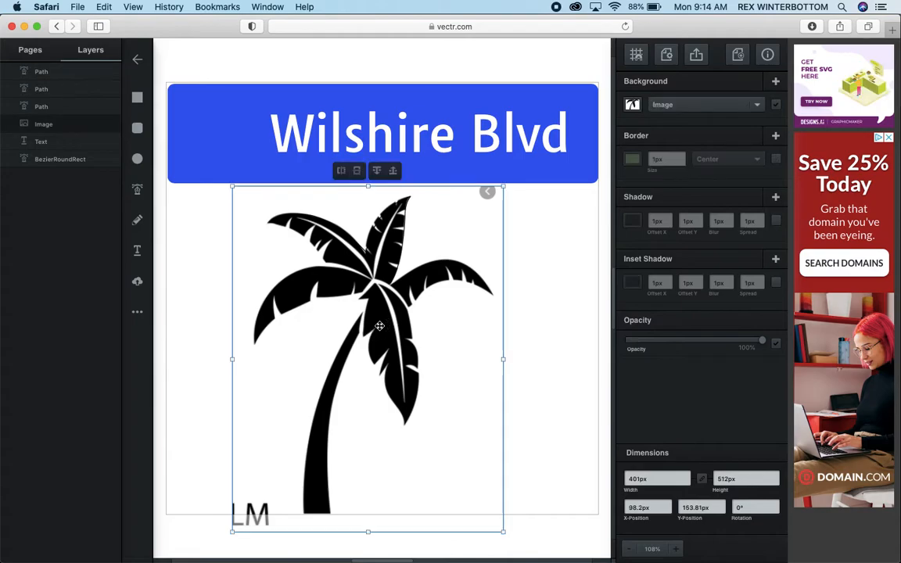
Trace the upper edge of the right frond from its tip to its base with a curved Pen path about 150 by 51 px
left_click(139, 194)
left_click(491, 295)
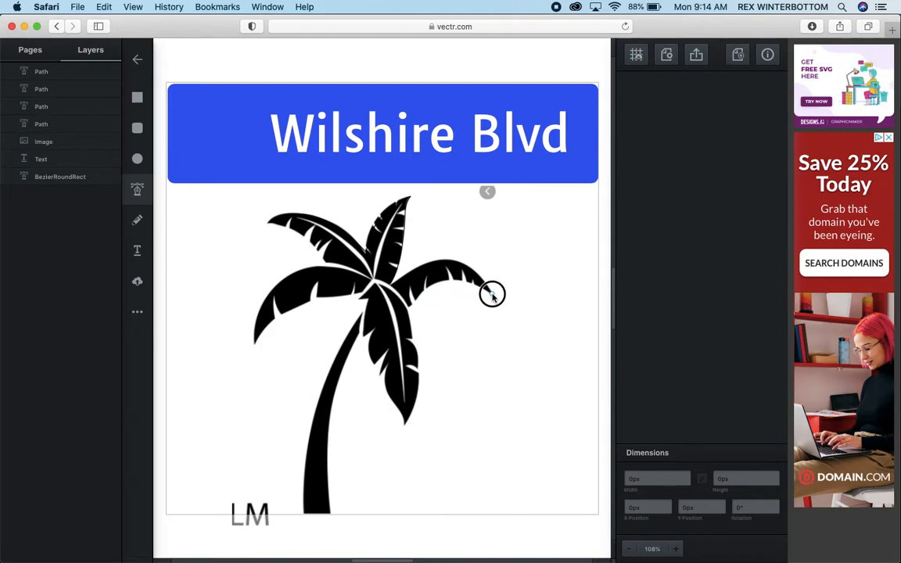
left_click(448, 262)
left_click_drag(439, 264, 417, 256)
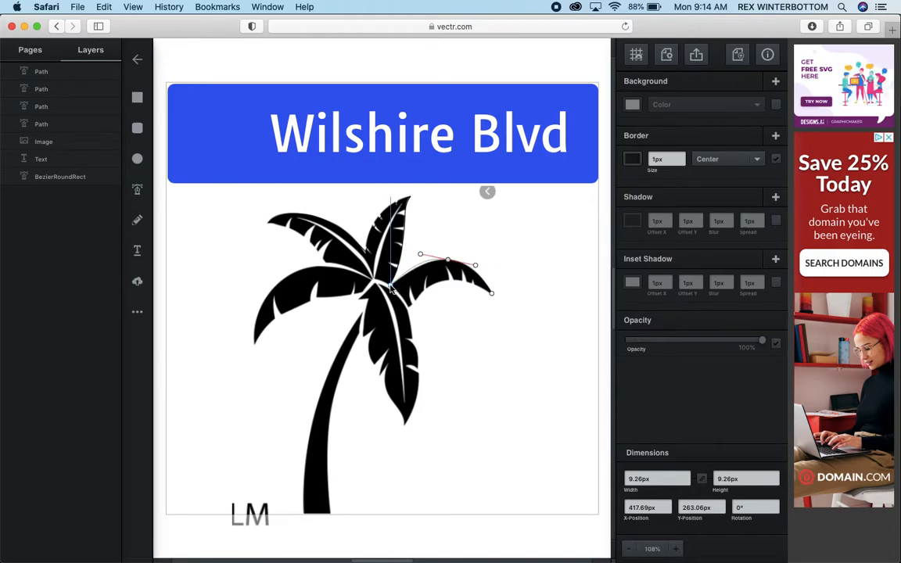
left_click(385, 288)
mouse_move(385, 286)
left_mouse_down()
mouse_move(381, 279)
mouse_move(389, 286)
mouse_move(381, 287)
left_mouse_up()
key("Escape")
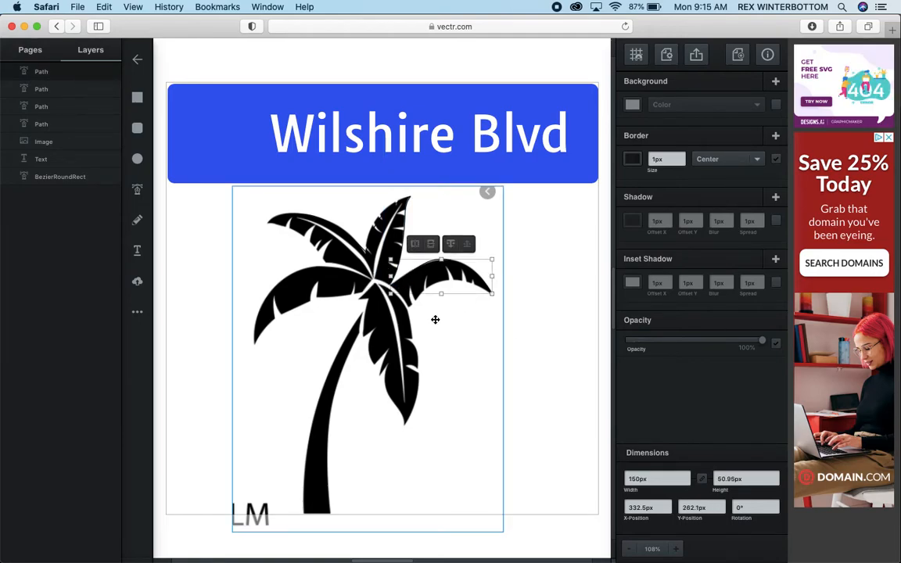
Trace the lower edge of the right frond from its base to its tip with a single curved Pen path
left_click(137, 195)
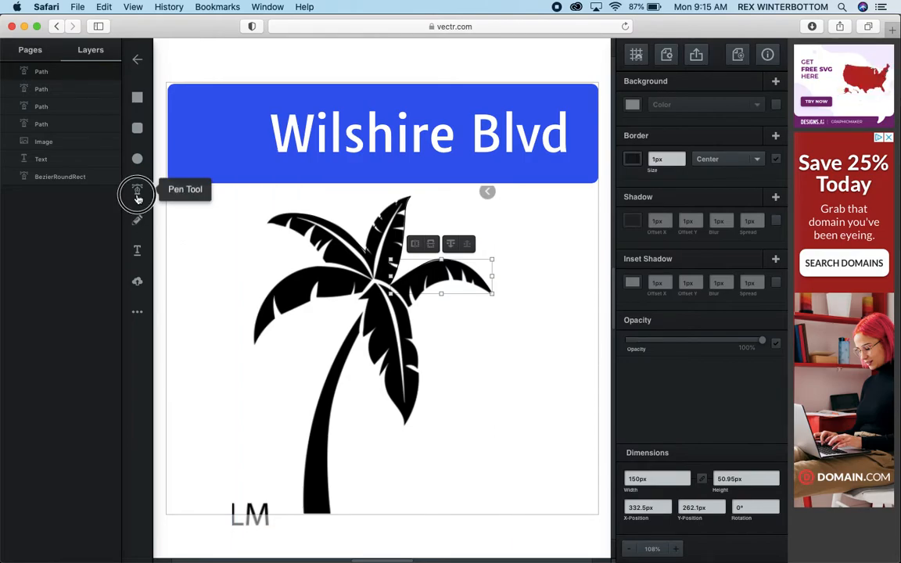
left_click(407, 308)
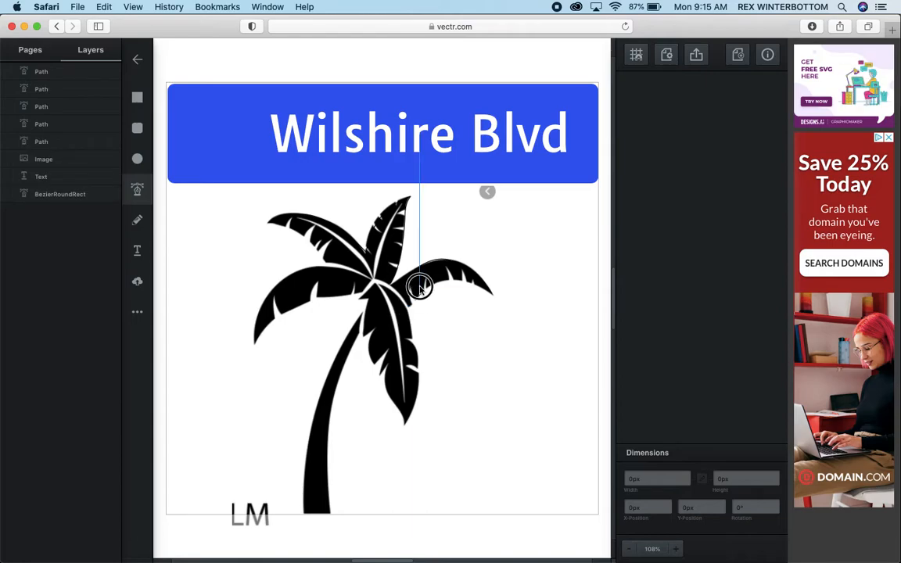
left_click_drag(420, 307, 415, 306)
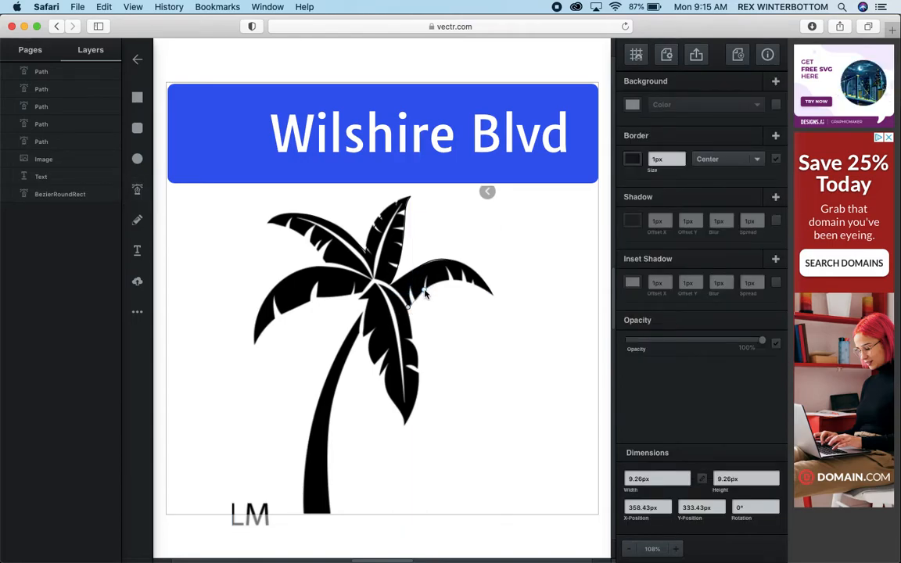
left_click_drag(492, 294, 546, 331)
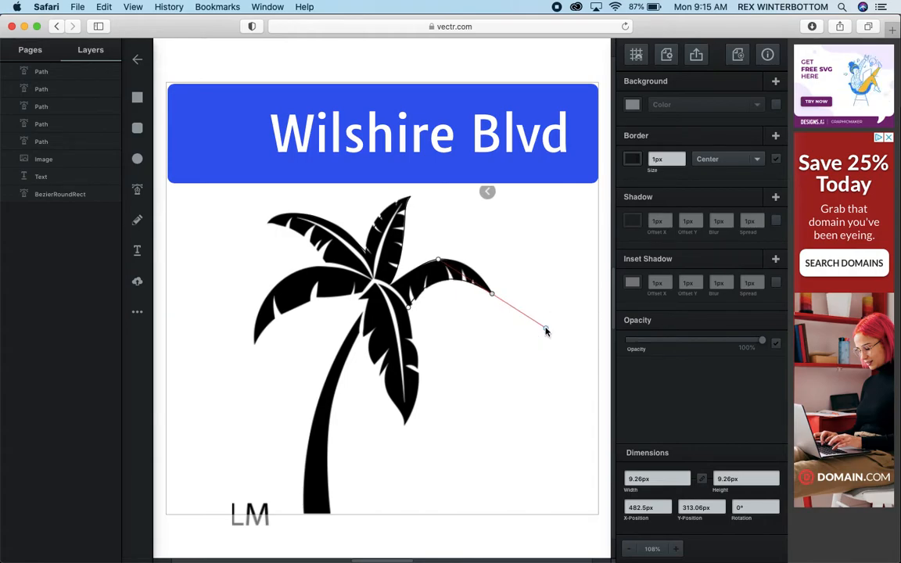
key("Escape")
left_click(545, 331)
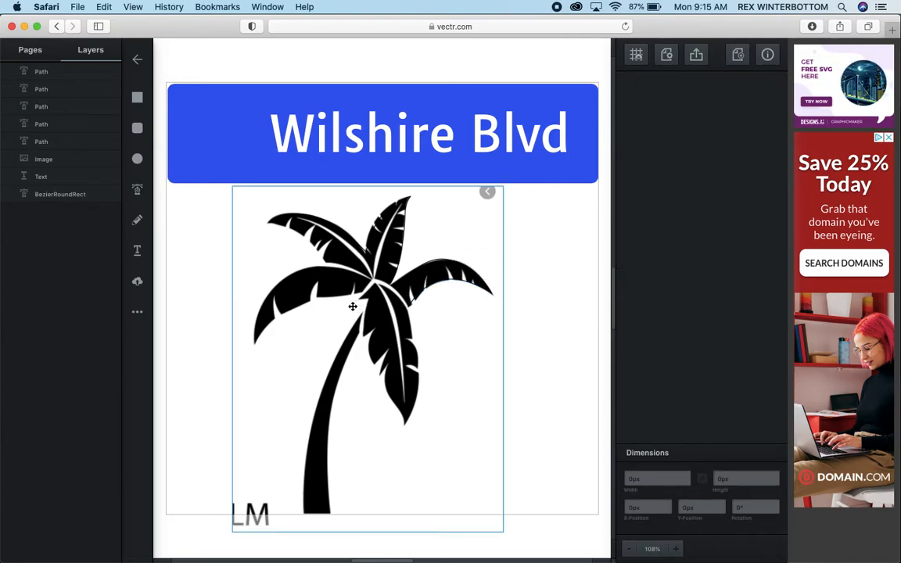
Trace the right edge of the hanging frond from its tip to its base with a curved Pen path about 23 by 172 px
left_click(147, 198)
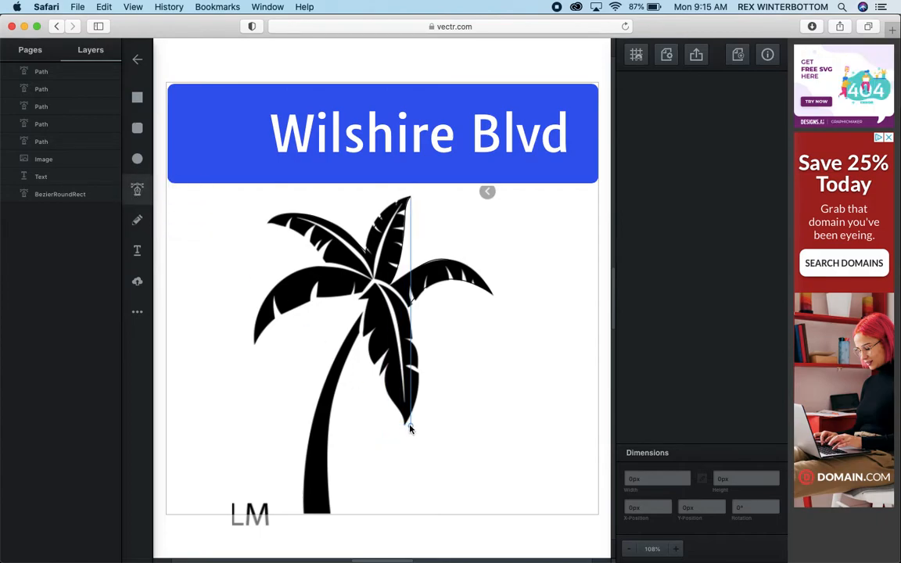
left_click(403, 424)
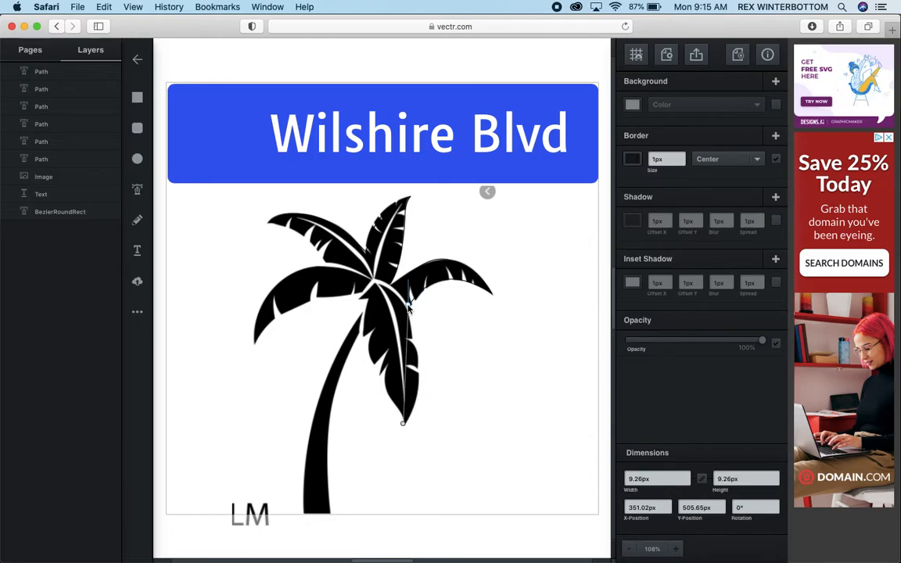
left_click_drag(407, 307, 384, 219)
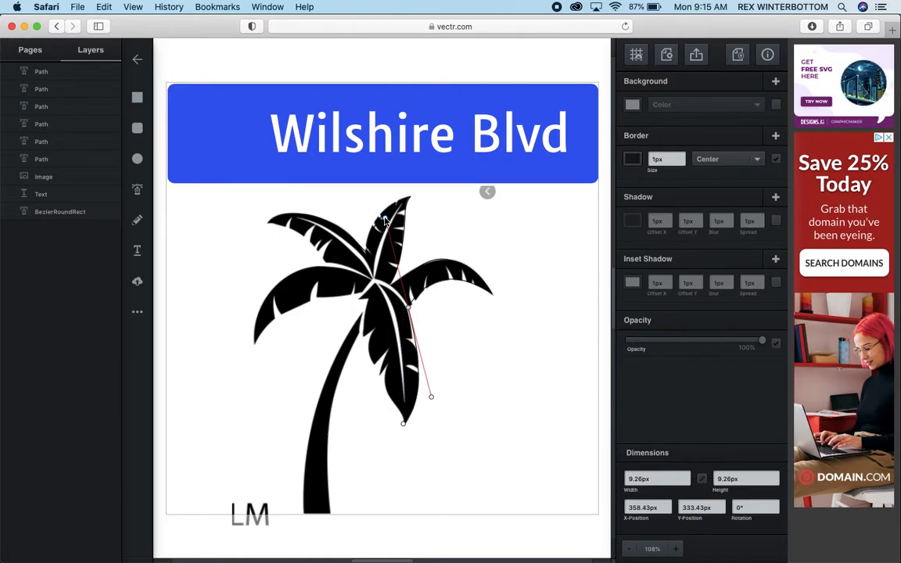
key("Escape")
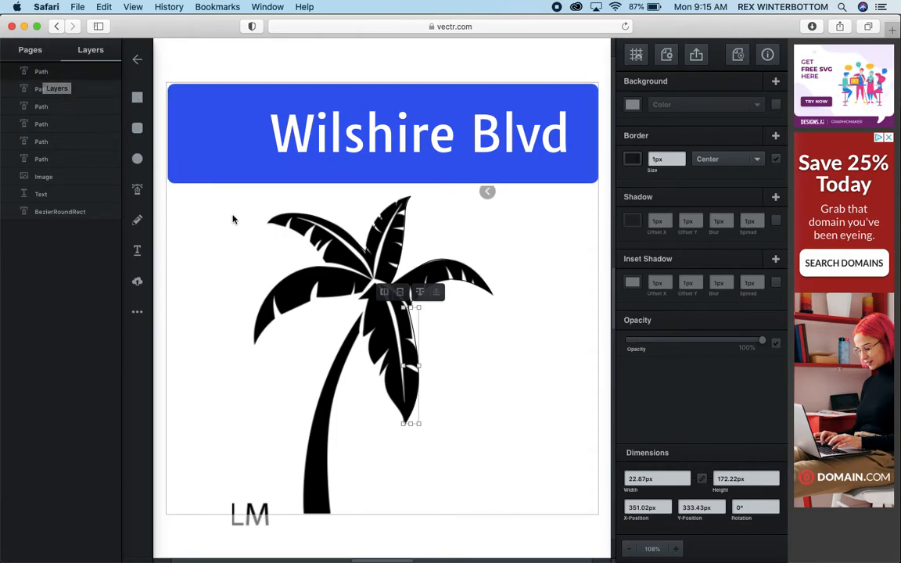
Trace the lower edge of the upper-left frond from its tip inward with a curved Pen path about 87 by 56 px
left_click(136, 219)
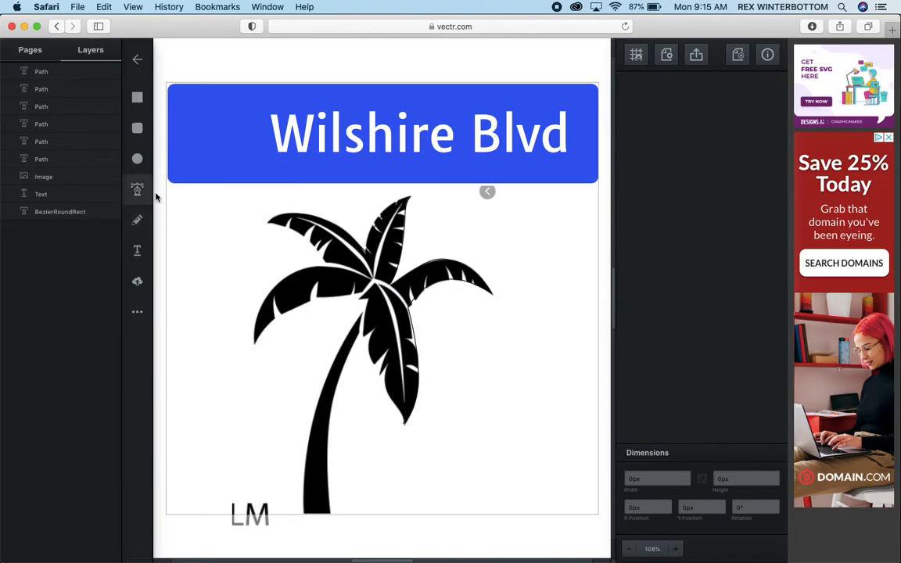
left_click_drag(267, 224, 301, 232)
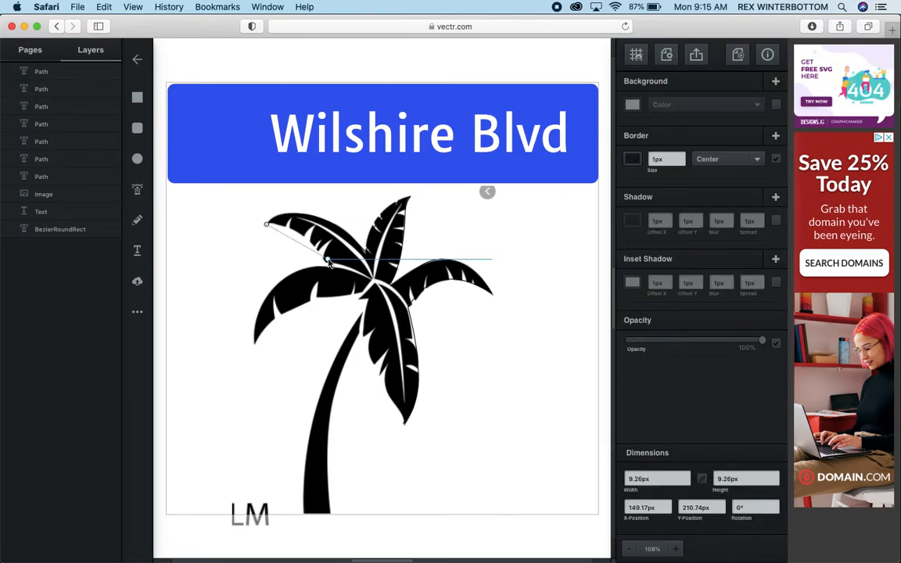
left_click_drag(326, 266, 353, 307)
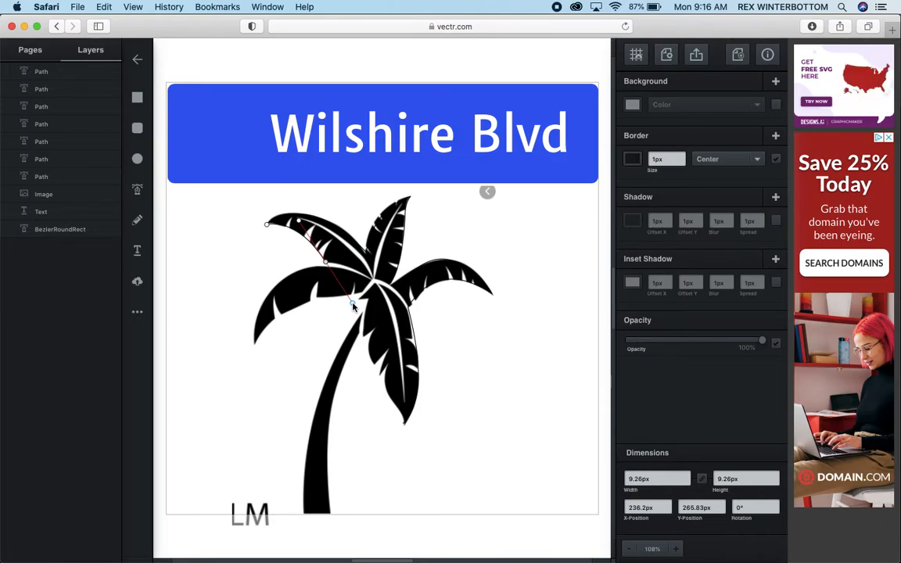
key("Escape")
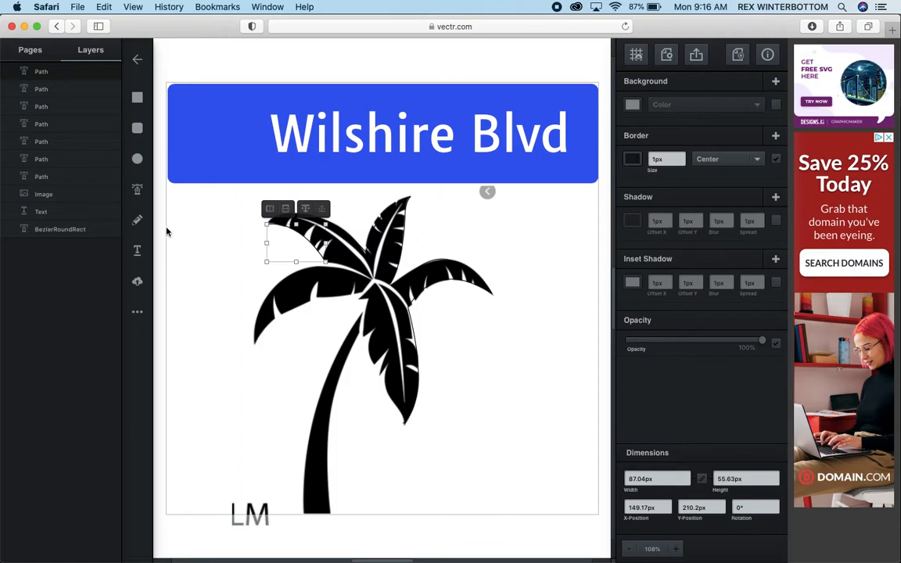
Trace the upper edge of the lower-left frond from its tip with a curved Pen path about 106 by 118 px
left_click(137, 192)
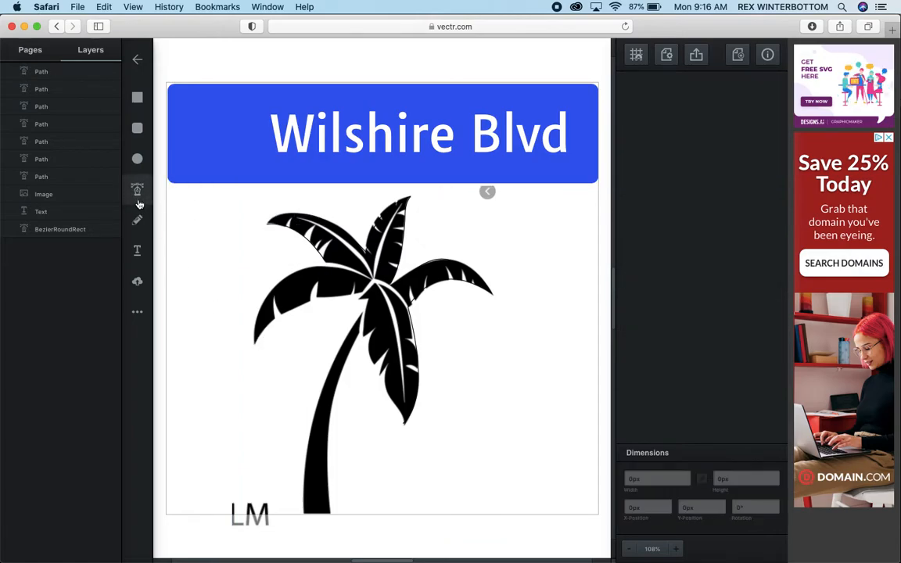
left_click(253, 342)
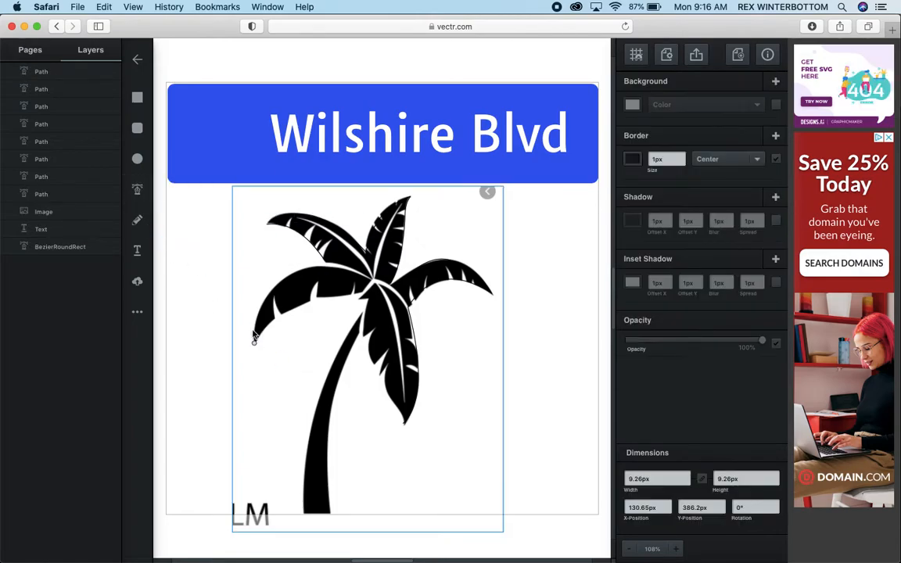
left_click(332, 263)
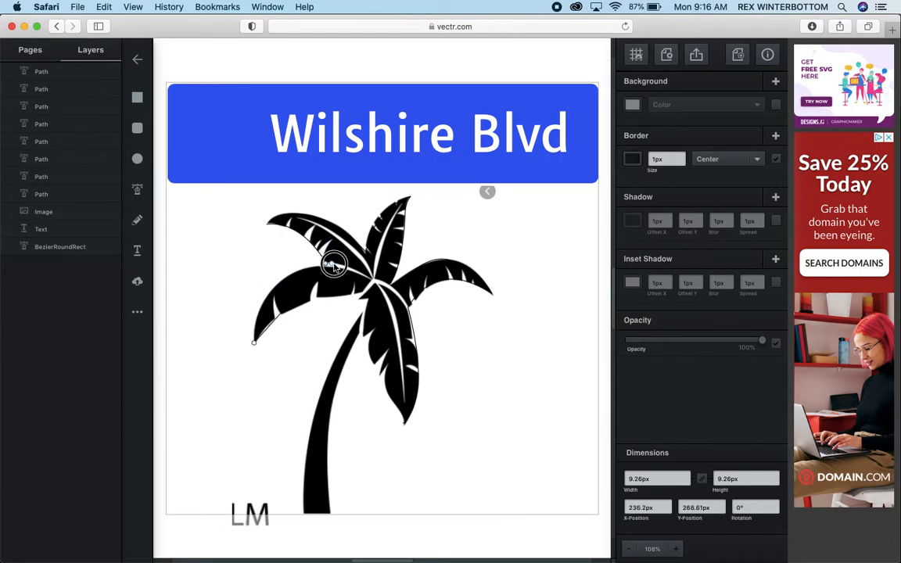
left_click_drag(332, 264, 391, 258)
key("Escape")
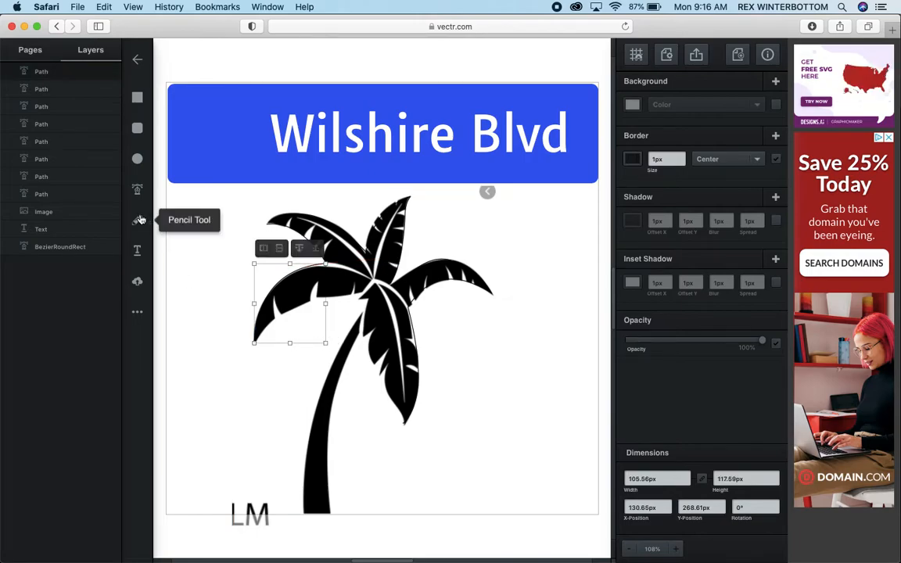
Trace the lower edge of the lower-left frond from its tip to the trunk top with a curved Pen path about 166 by 71 px
left_click(136, 189)
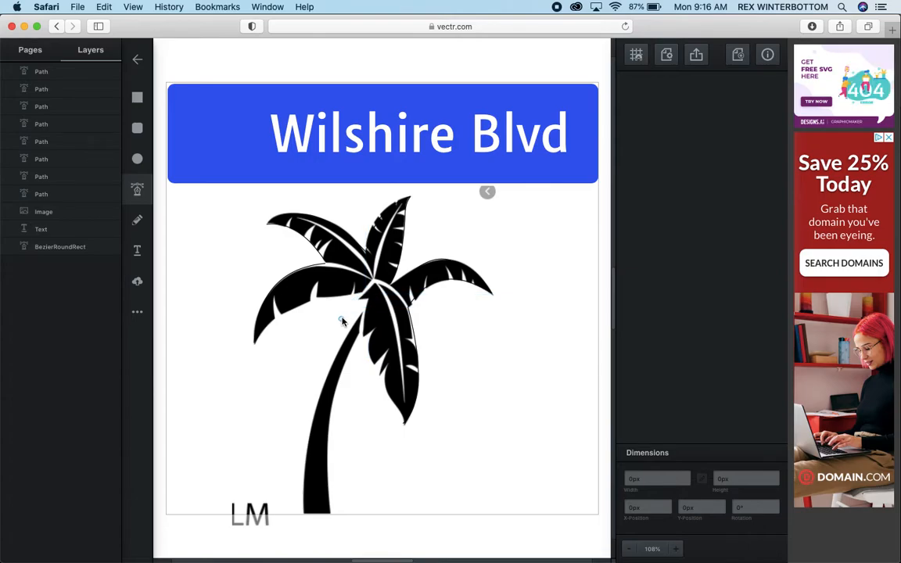
left_click(254, 342)
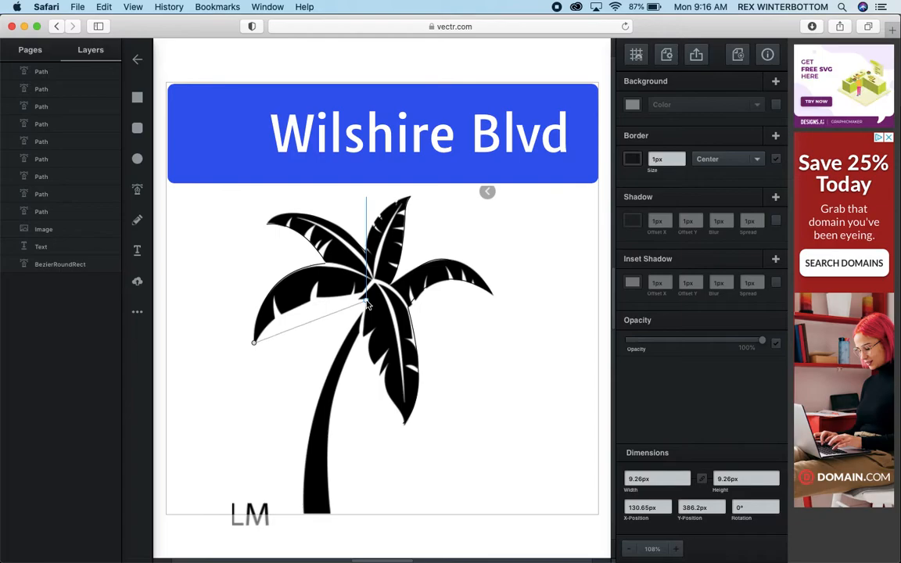
left_click_drag(365, 301, 436, 323)
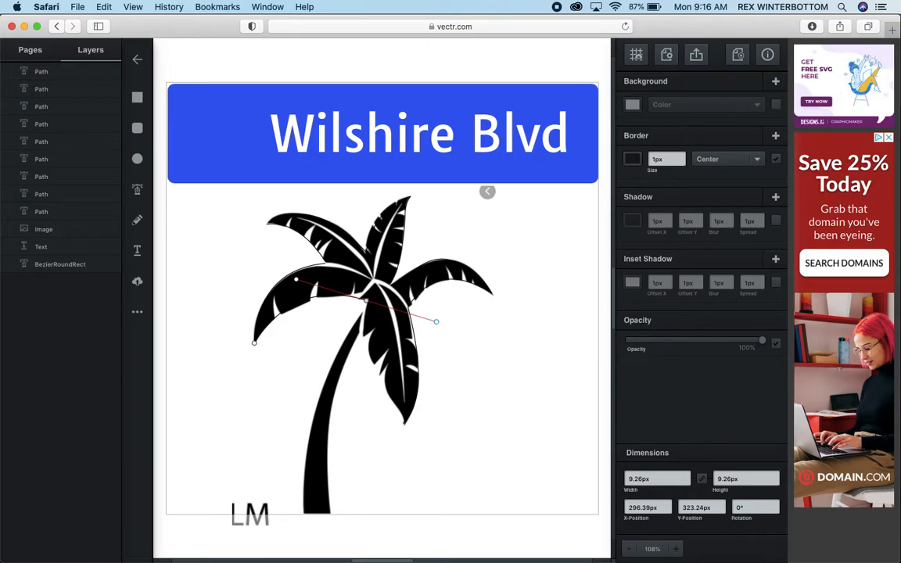
key("Escape")
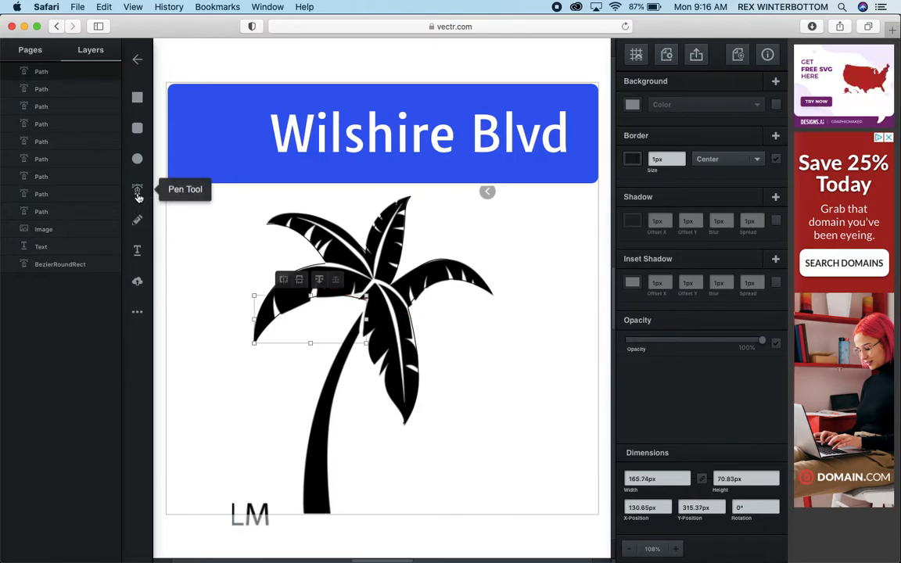
Trace the bottom of the trunk with a straight horizontal Pen path about 38 px long
left_click(136, 190)
left_click(329, 513)
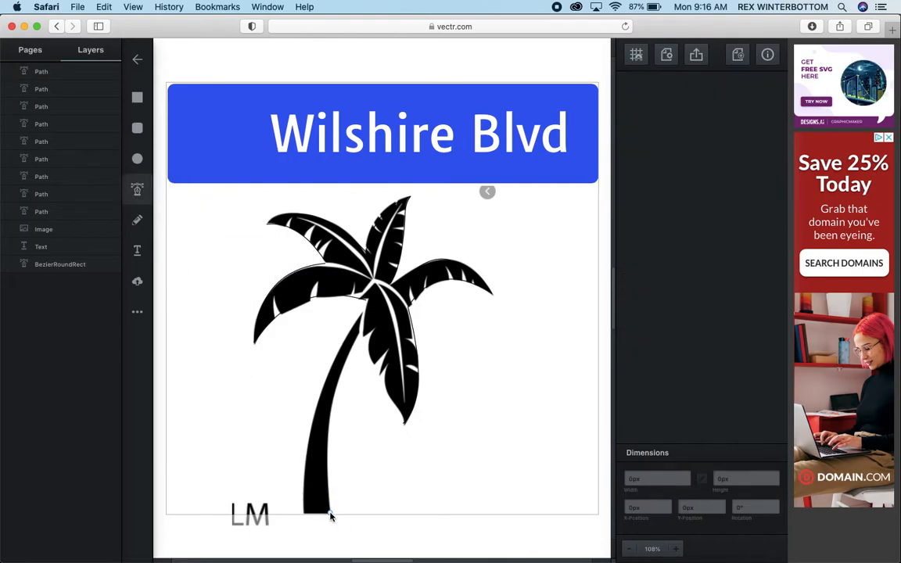
left_click(307, 513)
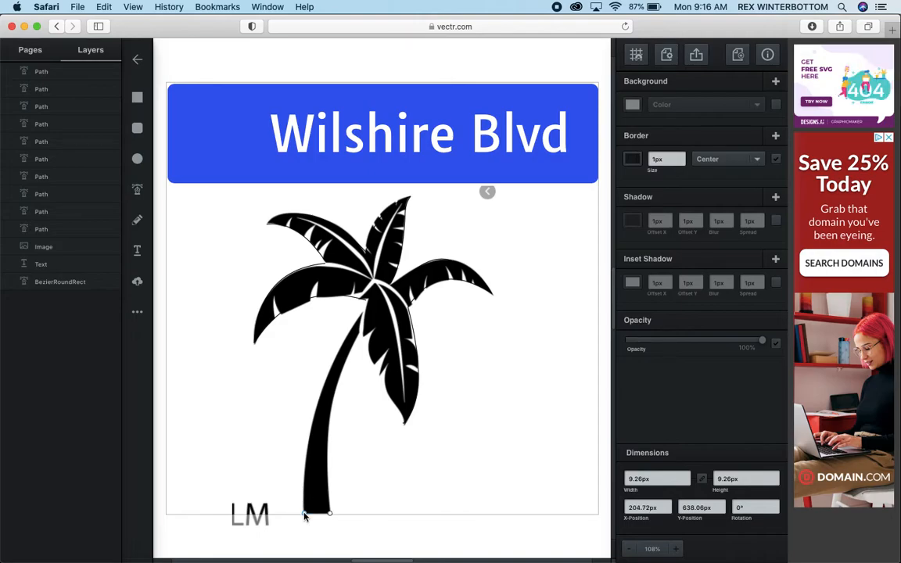
left_click(304, 513)
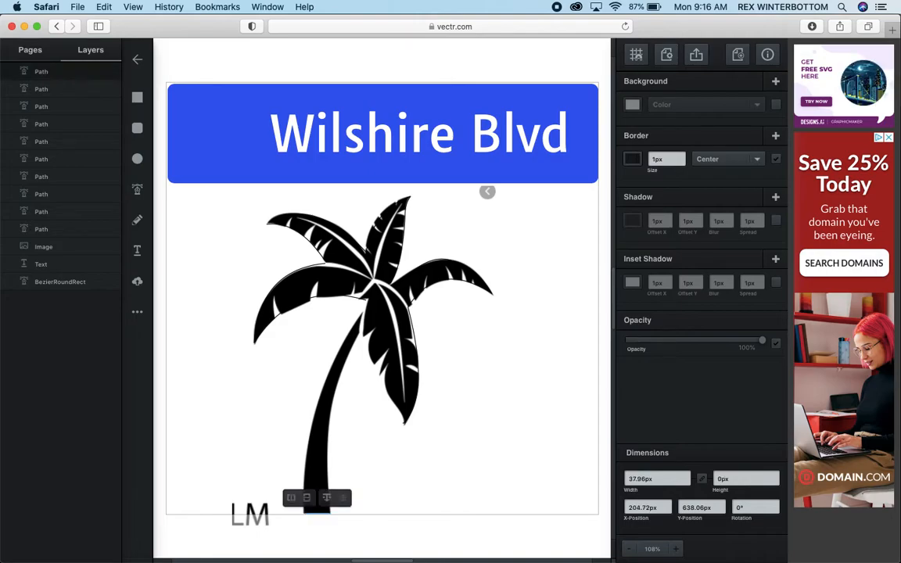
Trace the left edge of the trunk from its base up to the fronds with a curved Pen path about 92 by 314 px
left_click(143, 190)
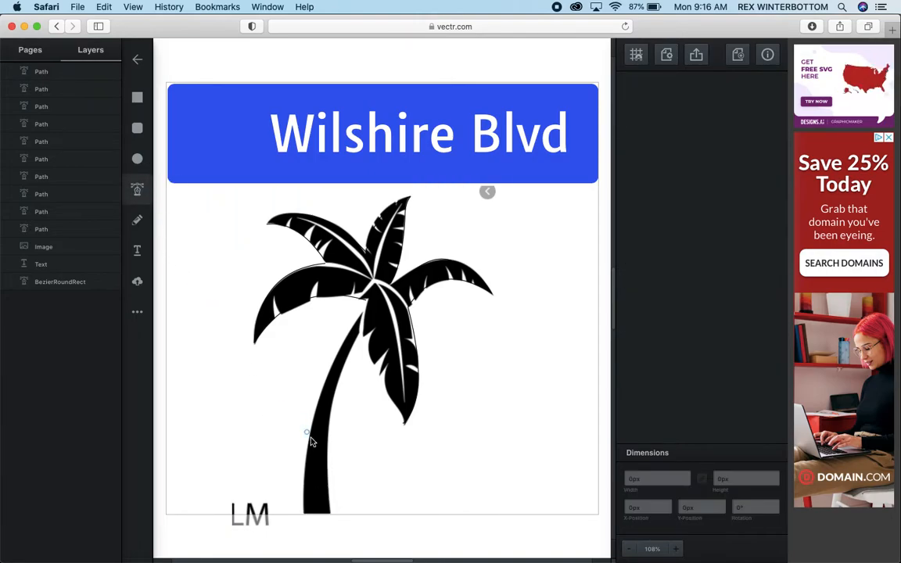
left_click(305, 514)
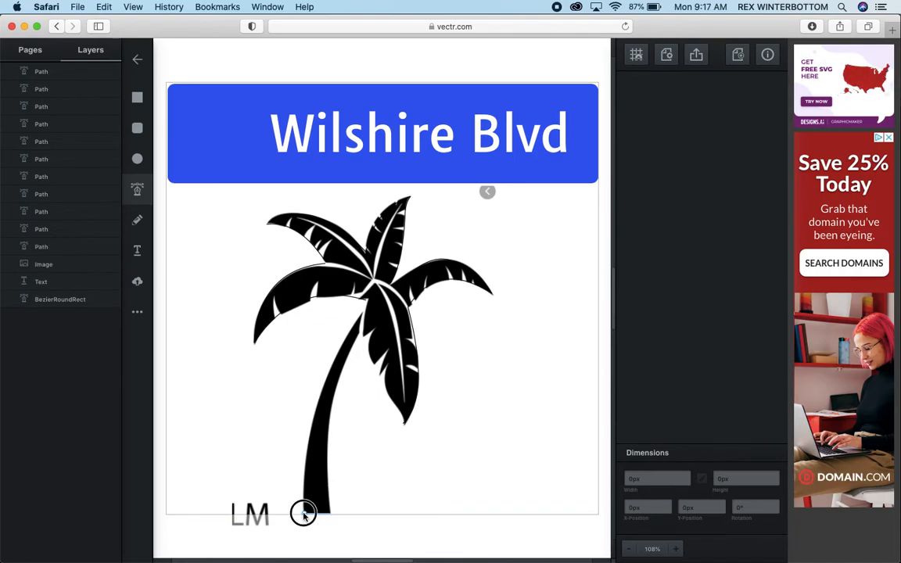
left_click(366, 303)
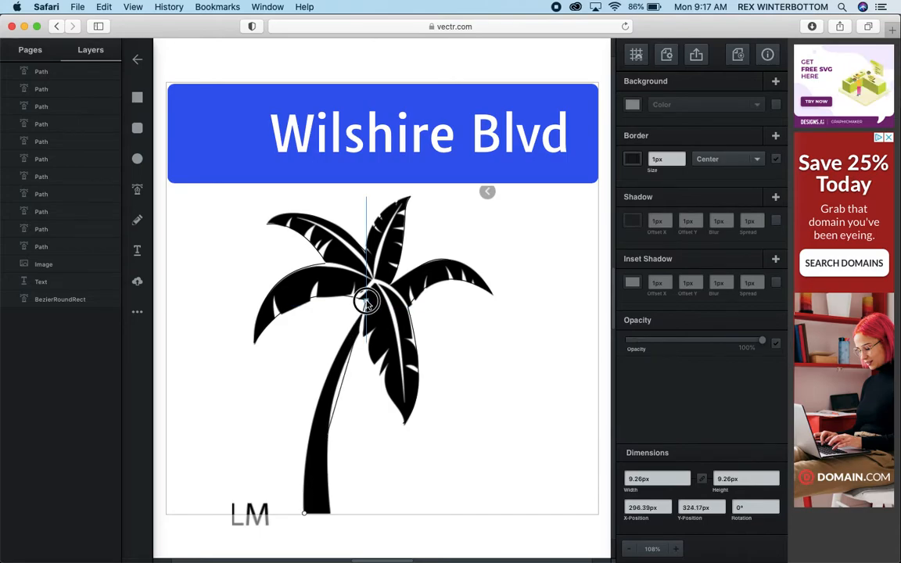
left_click_drag(352, 321, 423, 232)
double_click(423, 232)
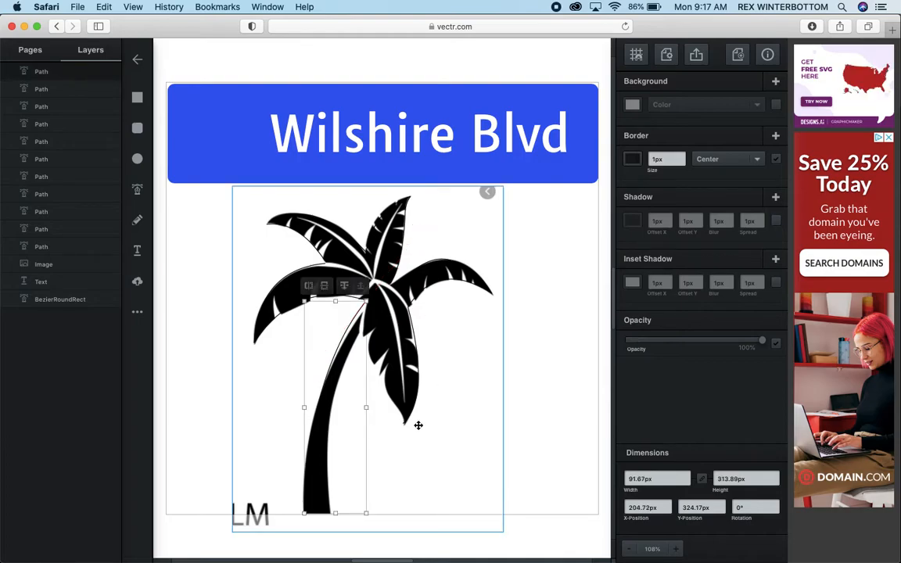
Trace the right edge of the trunk from its base up to the hanging frond with a curved Pen path about 48 by 269 px
left_click(137, 189)
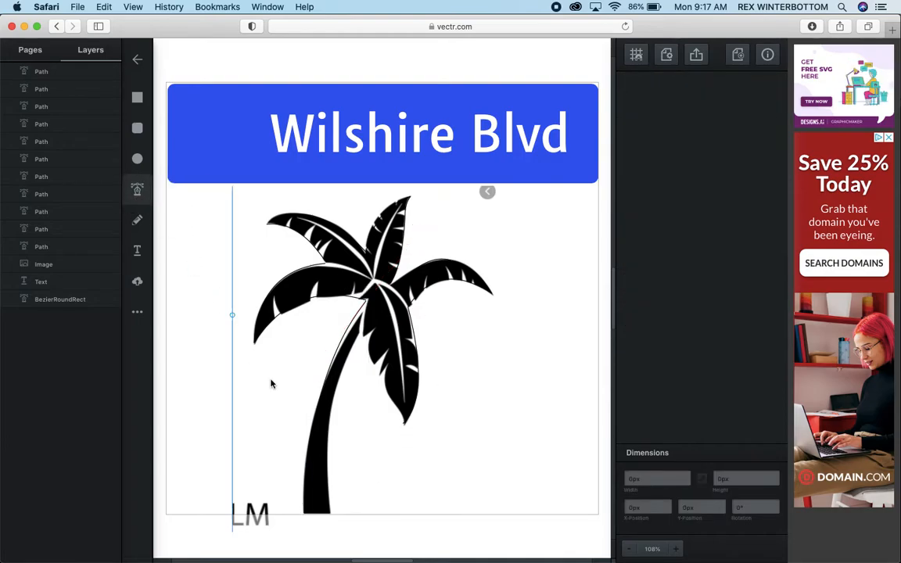
left_click(330, 514)
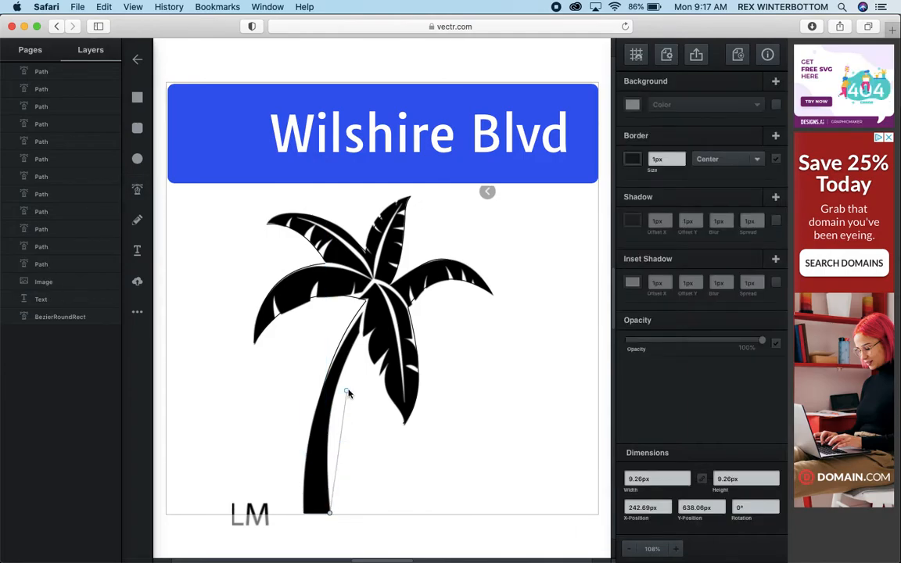
left_click(361, 332)
left_click_drag(369, 332, 401, 292)
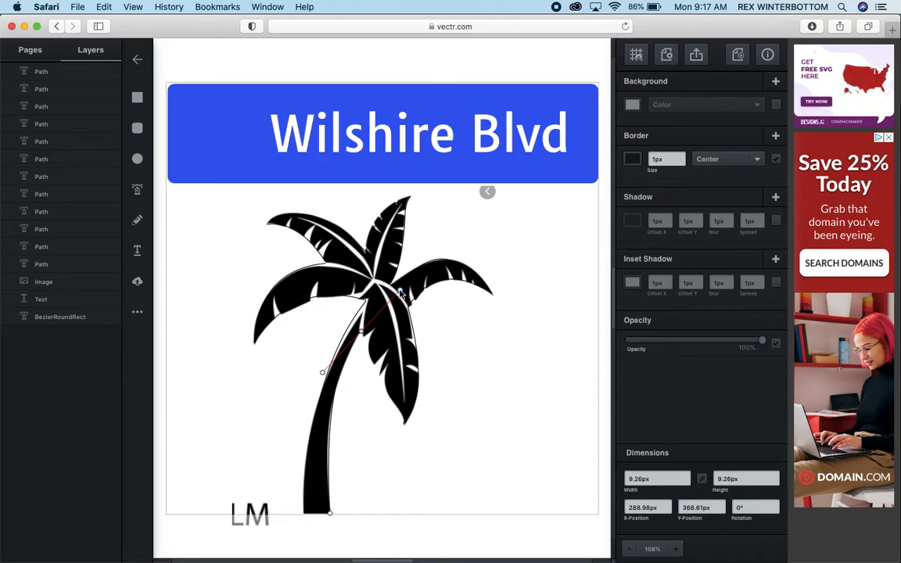
key("Escape")
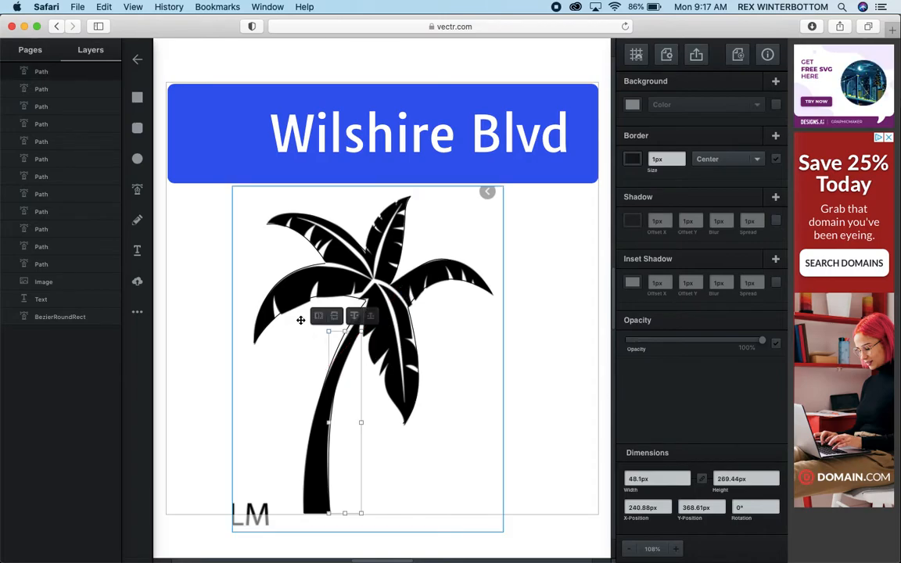
Try to trace the hanging frond's left edge with a single curved Pen segment about 62 by 137 px, and undo that segment
left_click(137, 190)
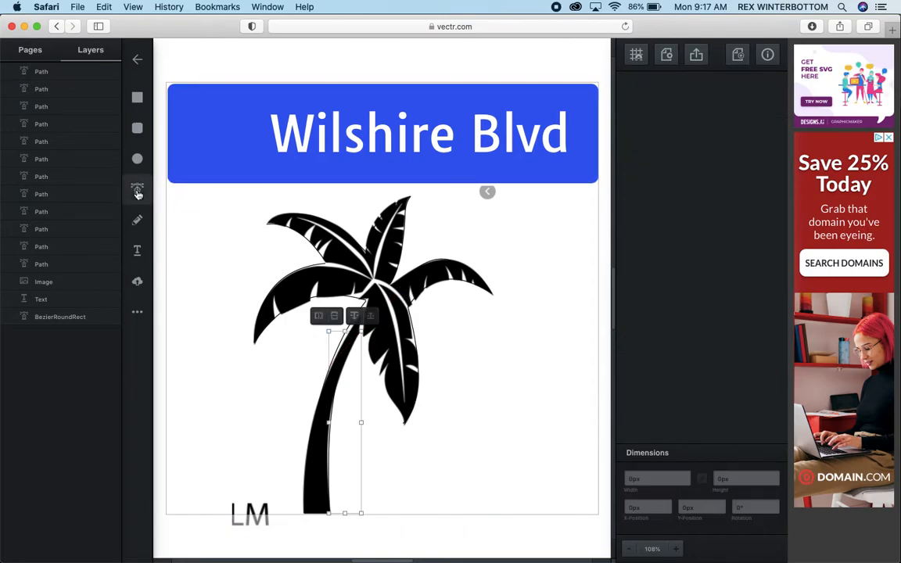
left_click(361, 336)
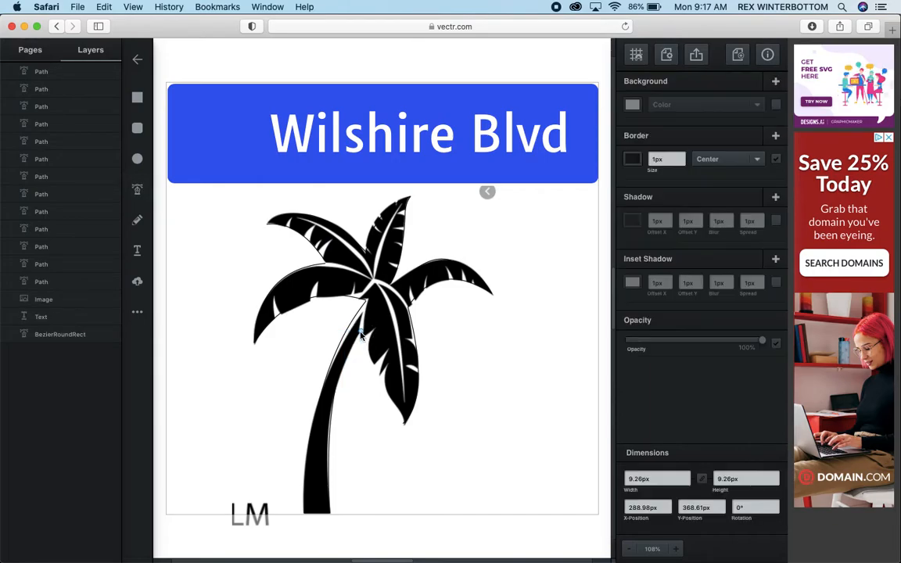
left_click(405, 423)
left_click_drag(404, 423, 419, 425)
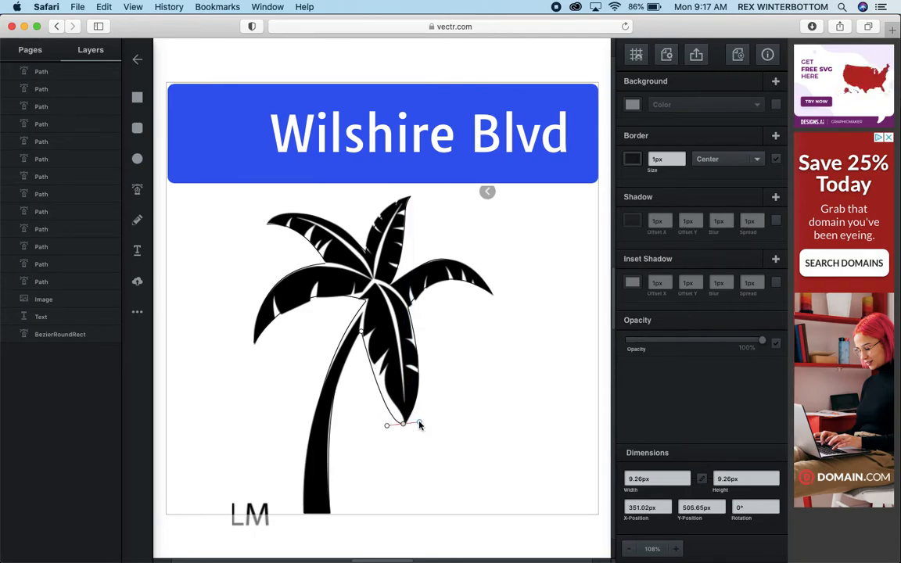
key("Escape")
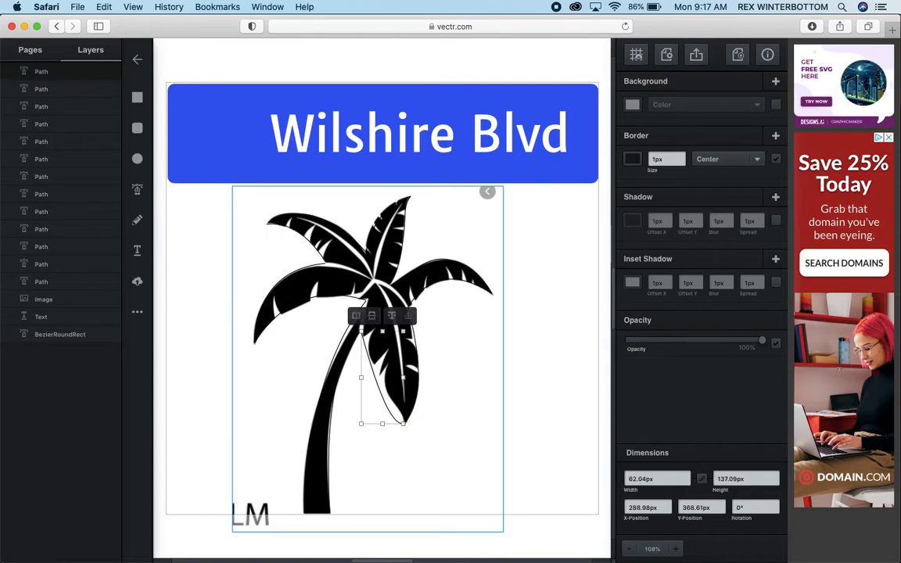
key("super+z")
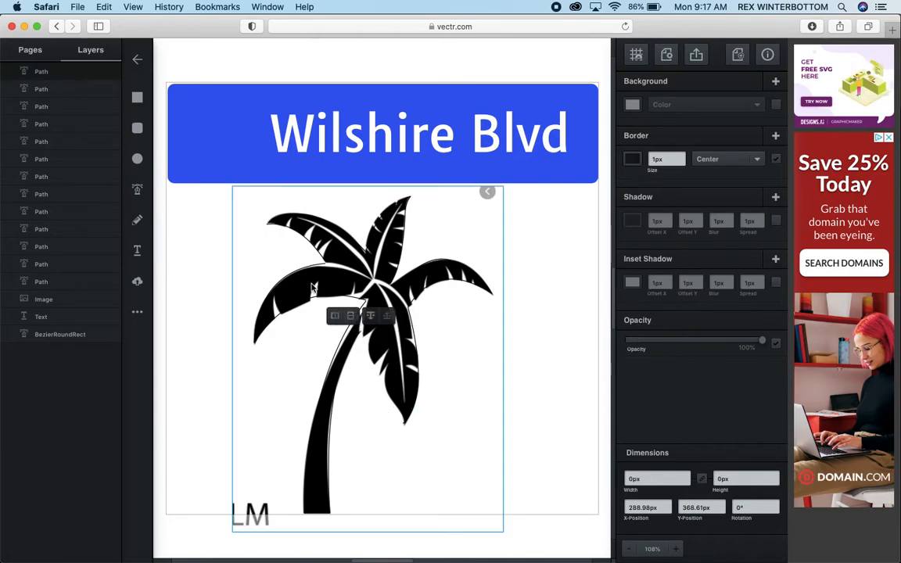
Trace the hanging frond's left edge down to its tip with a two-segment curved Pen path about 62 by 137 px
left_click(137, 190)
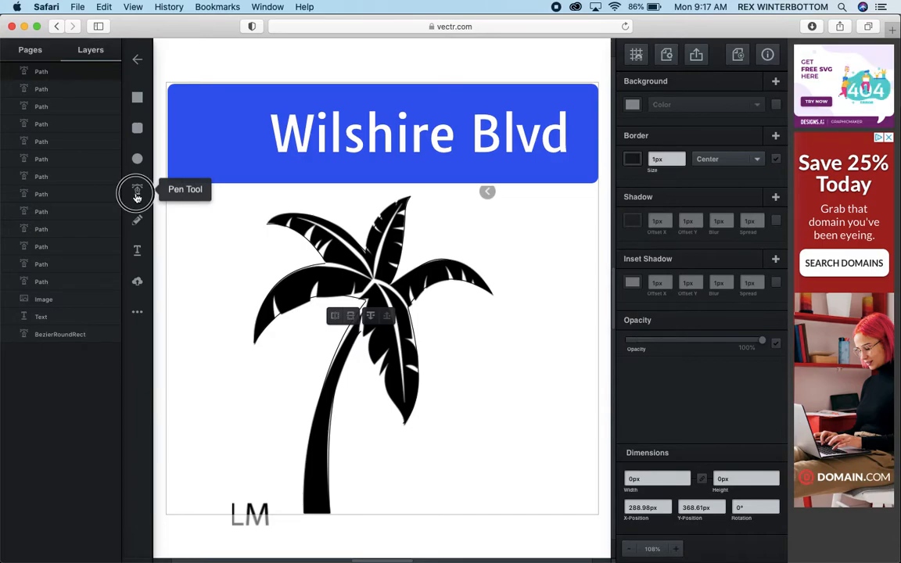
left_click(359, 332)
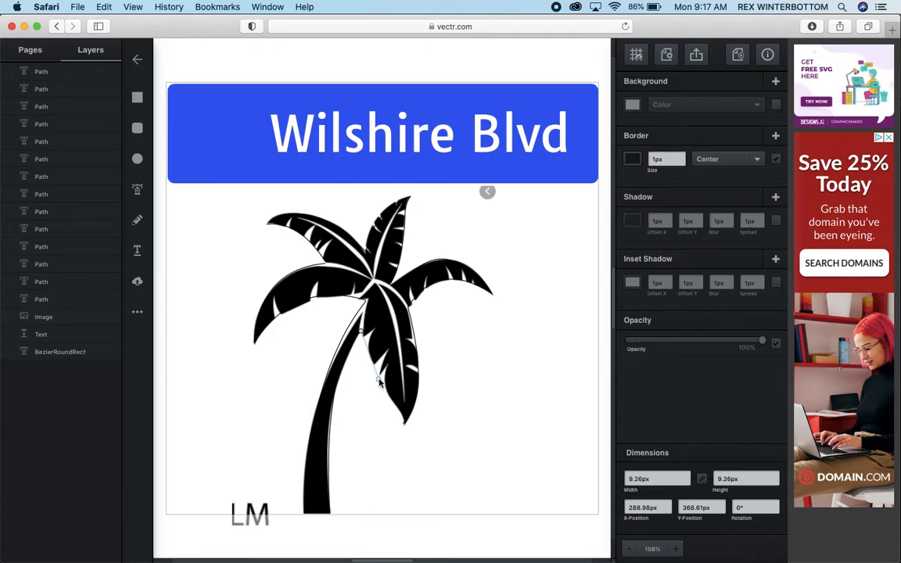
left_click_drag(379, 381, 400, 444)
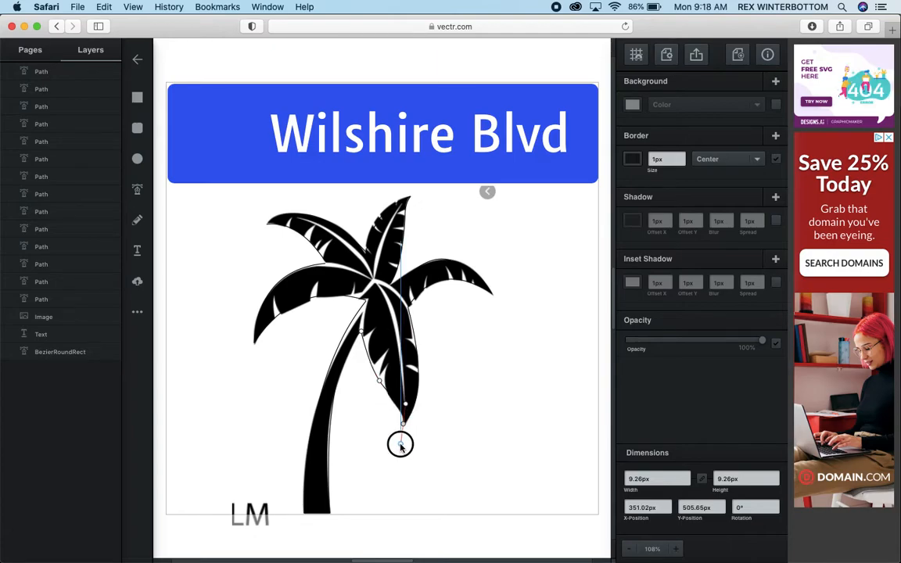
key("Escape")
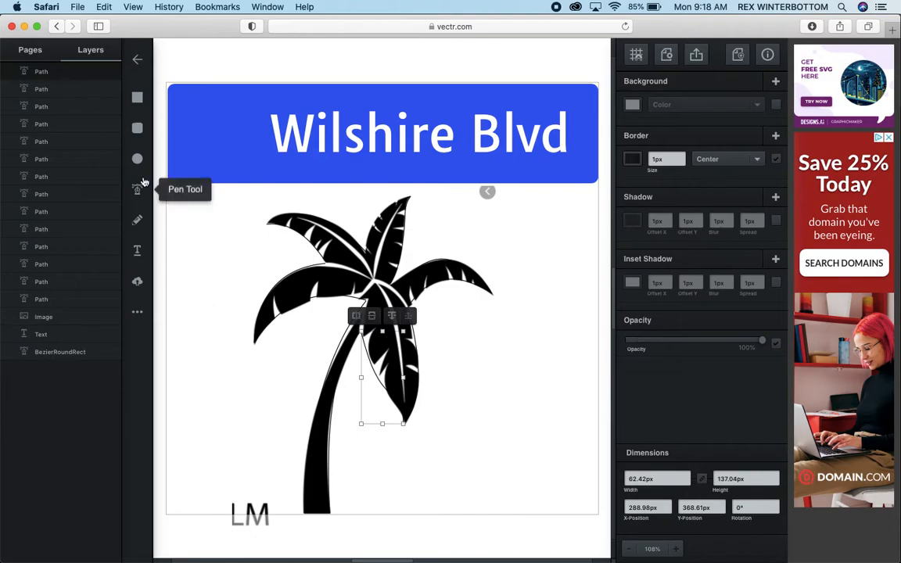
Delete the palm tree reference image from beneath the traced paths
left_click(249, 516)
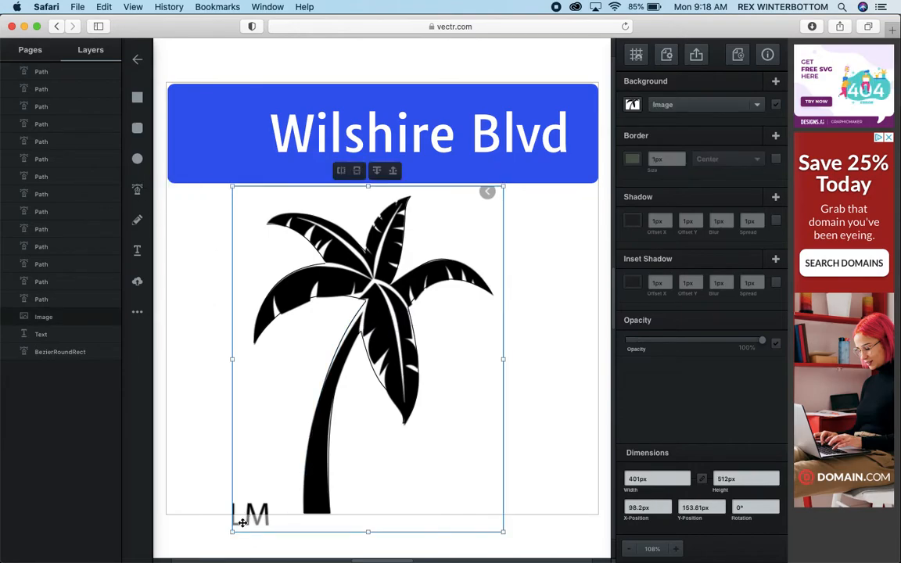
key("BackSpace")
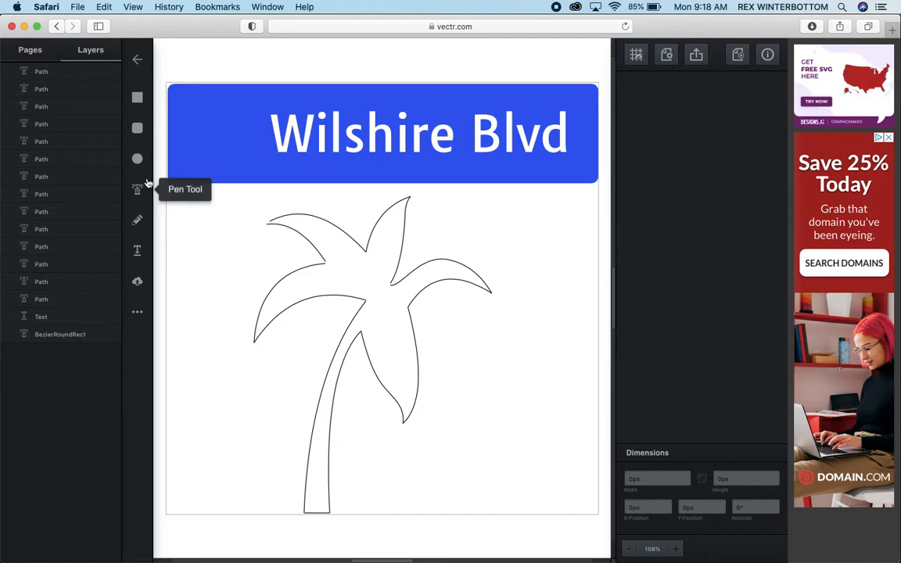
Resize the upper edge path of the frond on the palm's right side to about 50.5 px high so its ends meet the neighbouring paths
left_click(416, 268)
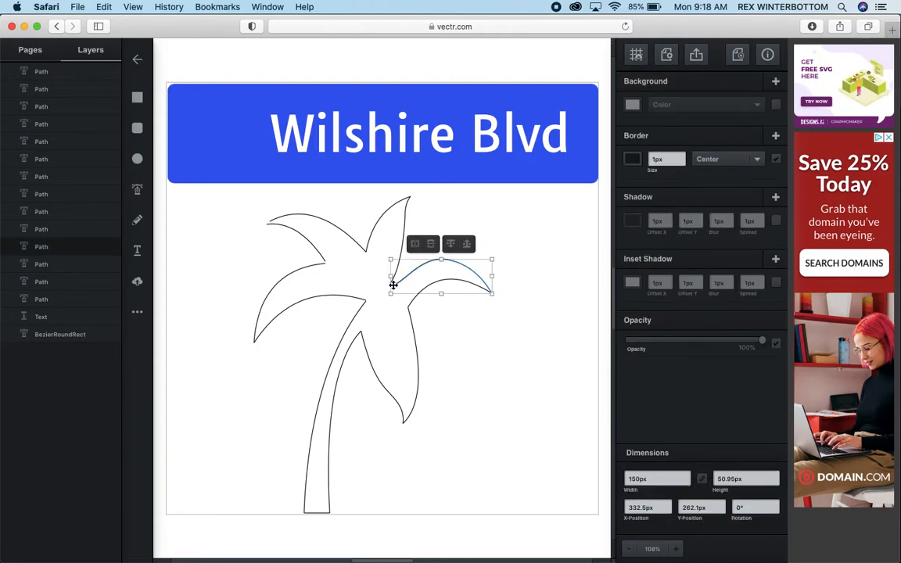
key("p")
left_click_drag(391, 288, 390, 289)
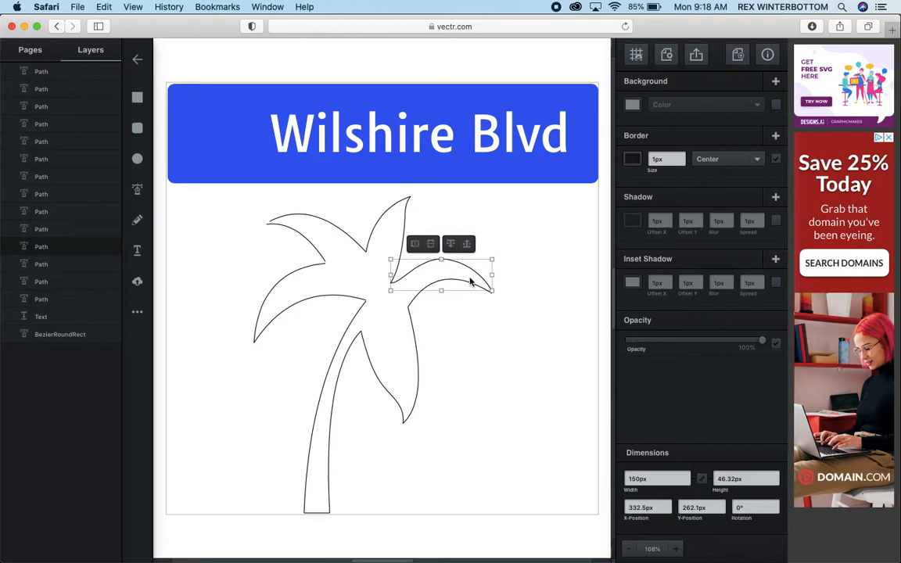
left_click(414, 301)
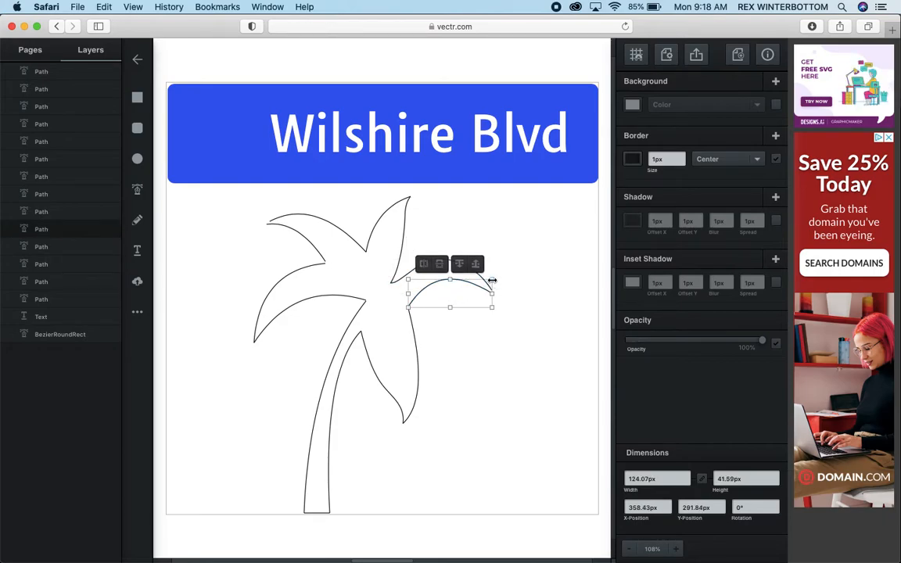
left_click_drag(492, 292, 490, 278)
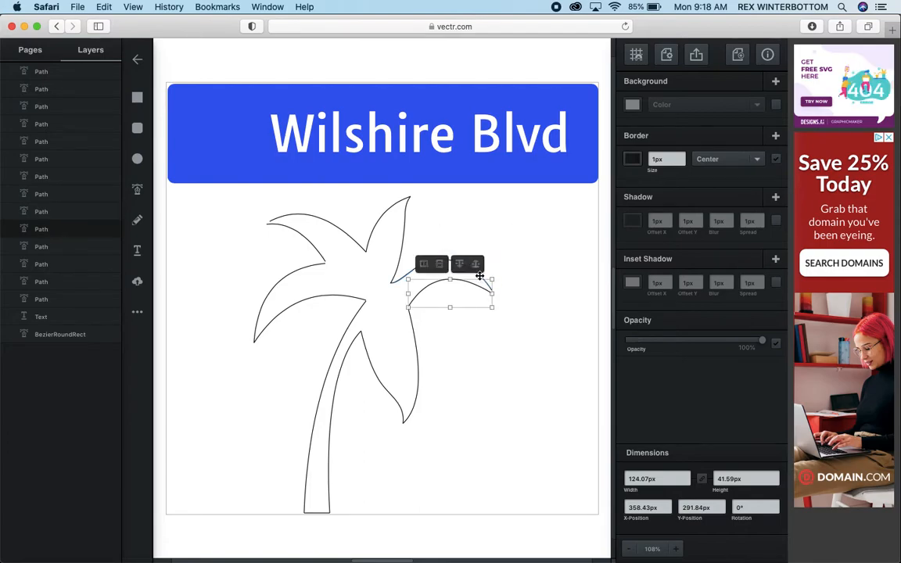
left_click(483, 276)
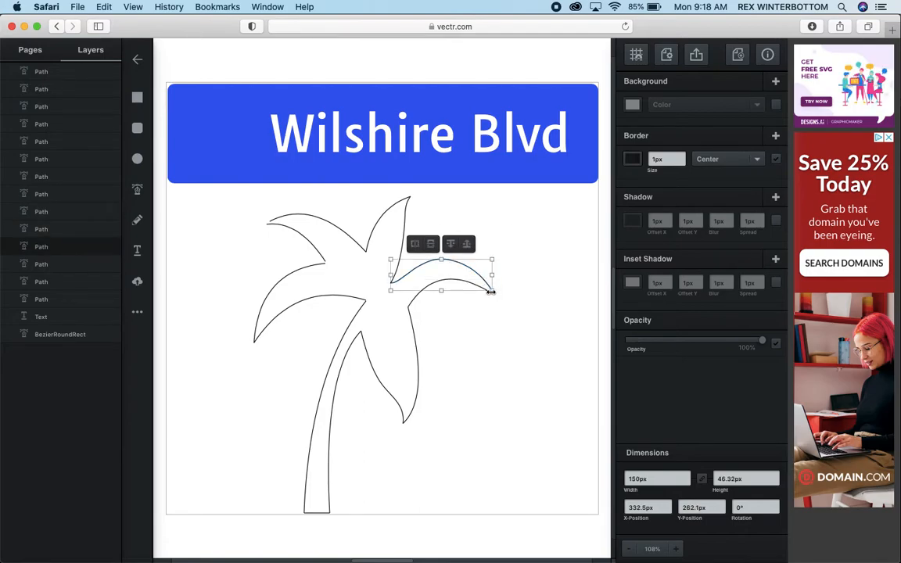
left_click_drag(441, 291, 441, 295)
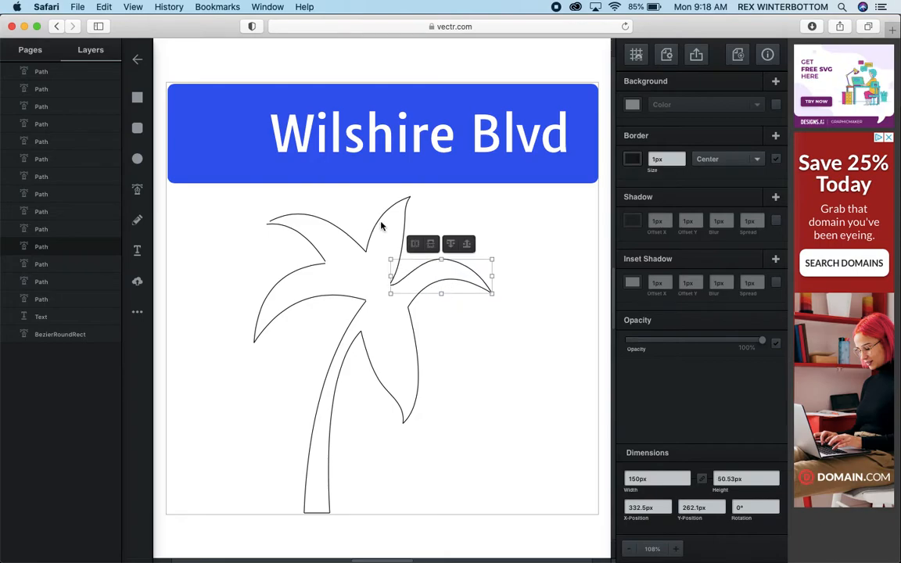
Try stretching the upright frond's left edge to about 87 px high, and stretch its right edge to about 132 px high to meet the neighbouring frond
left_click(386, 238)
left_click_drag(388, 252, 389, 257)
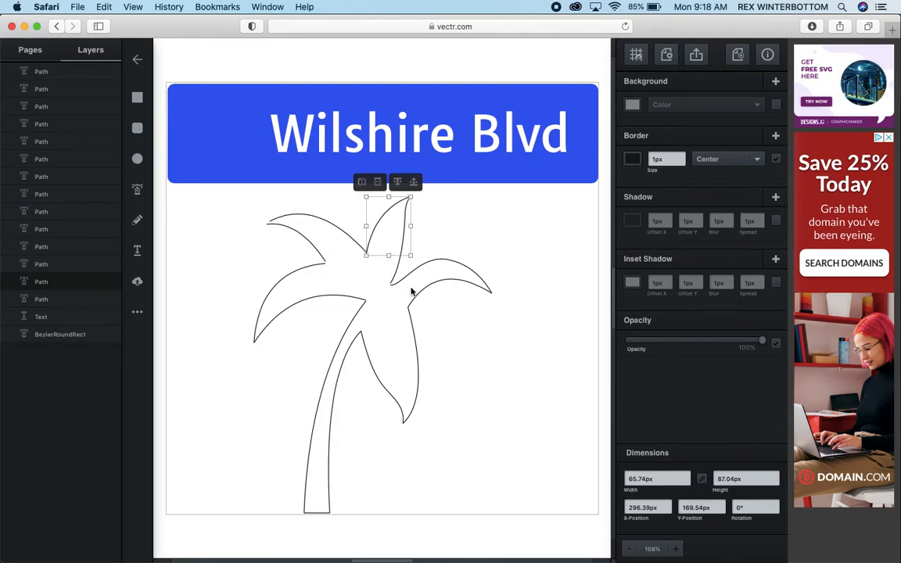
left_click(398, 268)
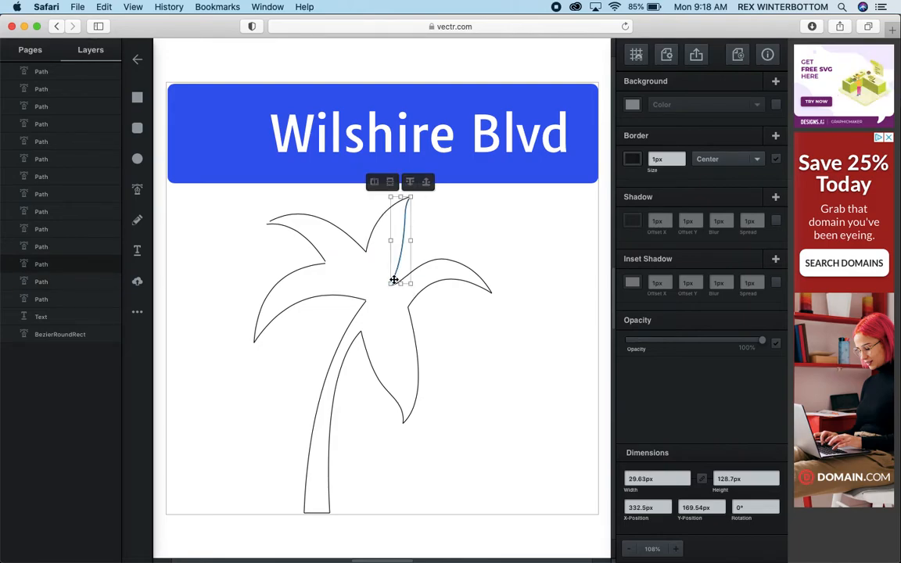
left_click_drag(400, 284, 400, 286)
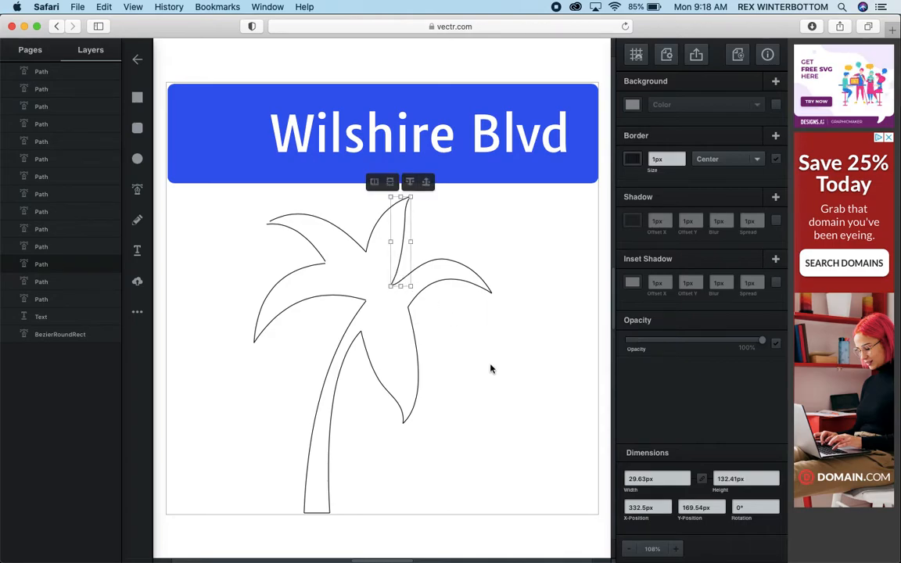
Close the upper-left frond's gaps by widening its top edge to about 147 px and stretching its lower edge to about 62 px high
left_click(294, 214)
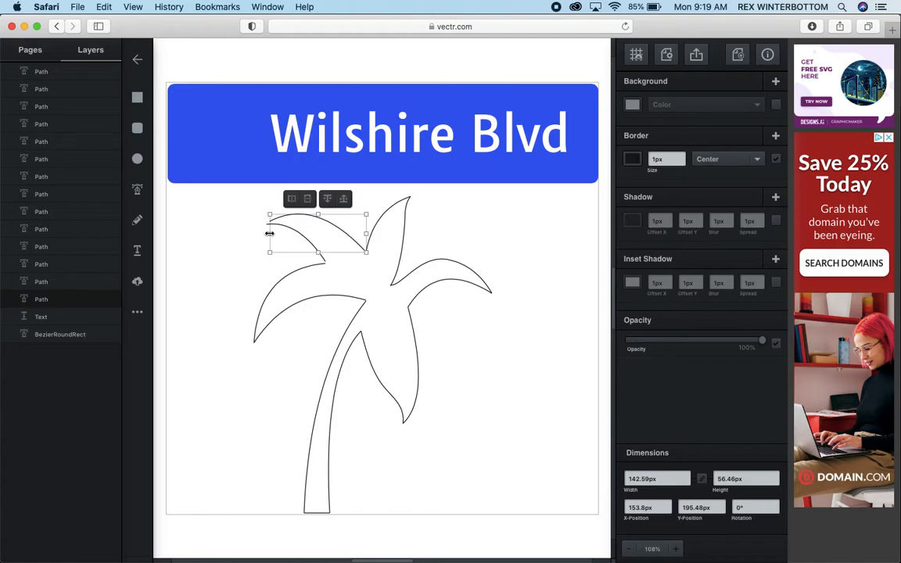
left_click_drag(269, 233, 267, 232)
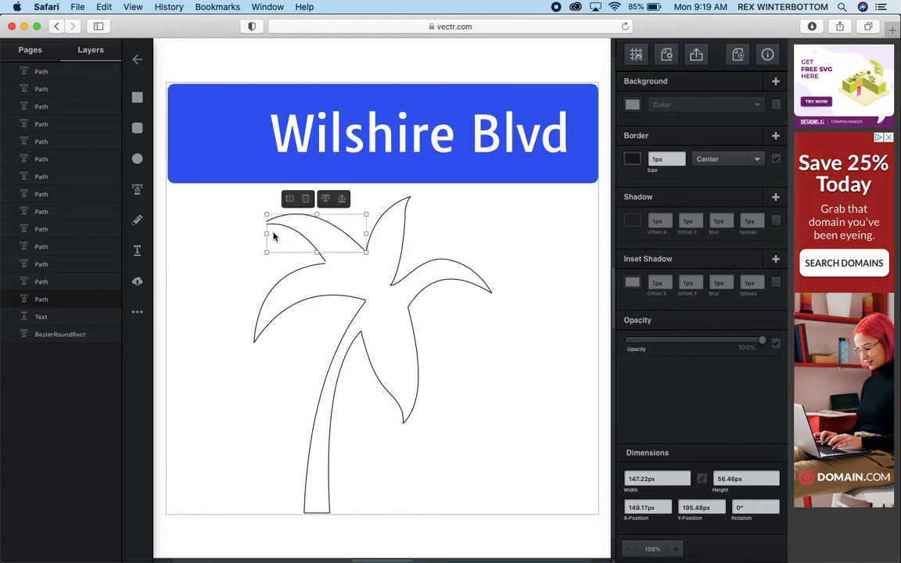
left_click(300, 233)
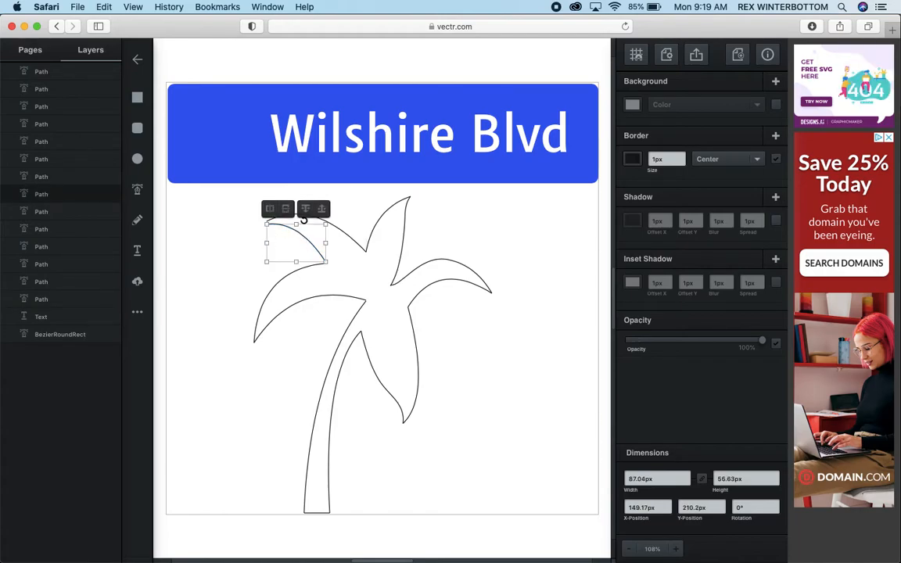
left_click_drag(296, 225, 296, 222)
left_click_drag(297, 263, 297, 265)
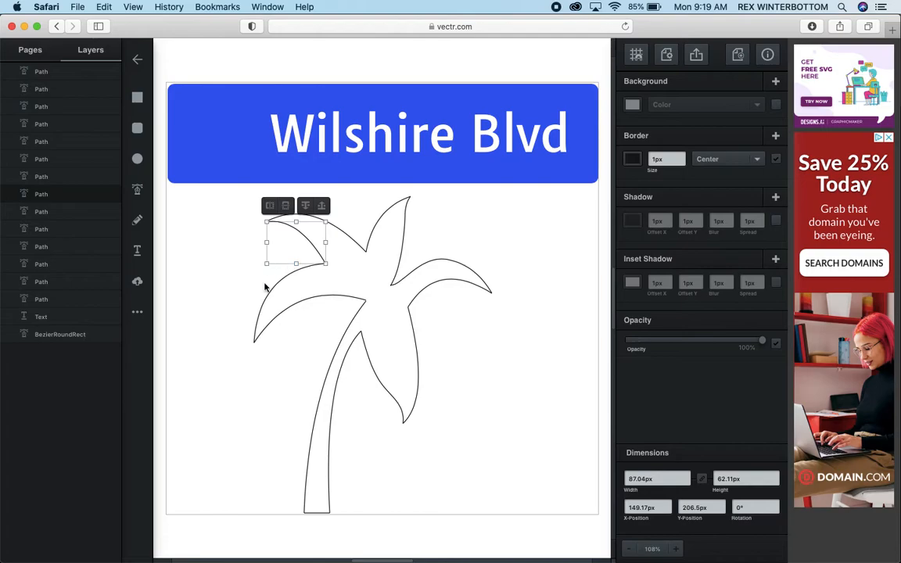
left_click(235, 295)
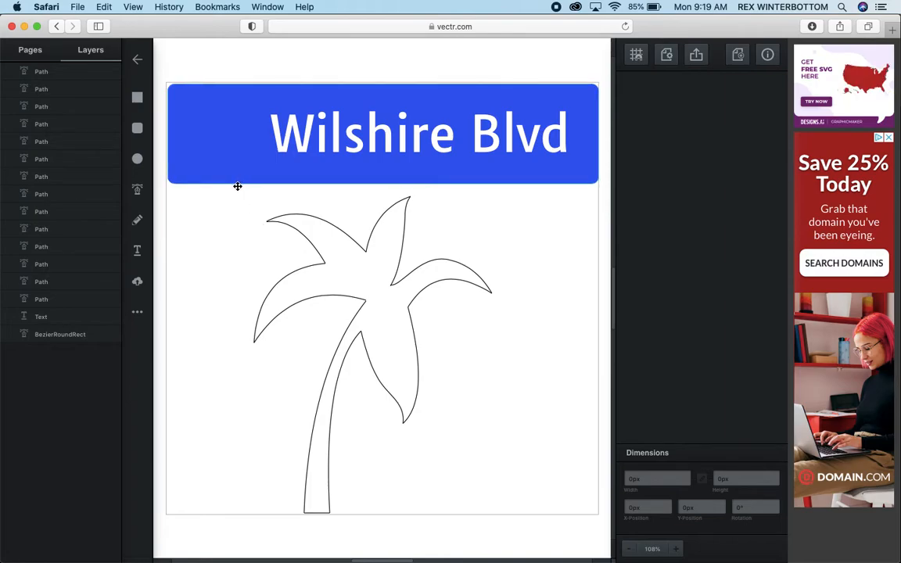
Try combining all the palm tree outline paths into one shape with Unite/Add, Subtract and the next Boolean operation
left_click_drag(236, 191, 505, 533)
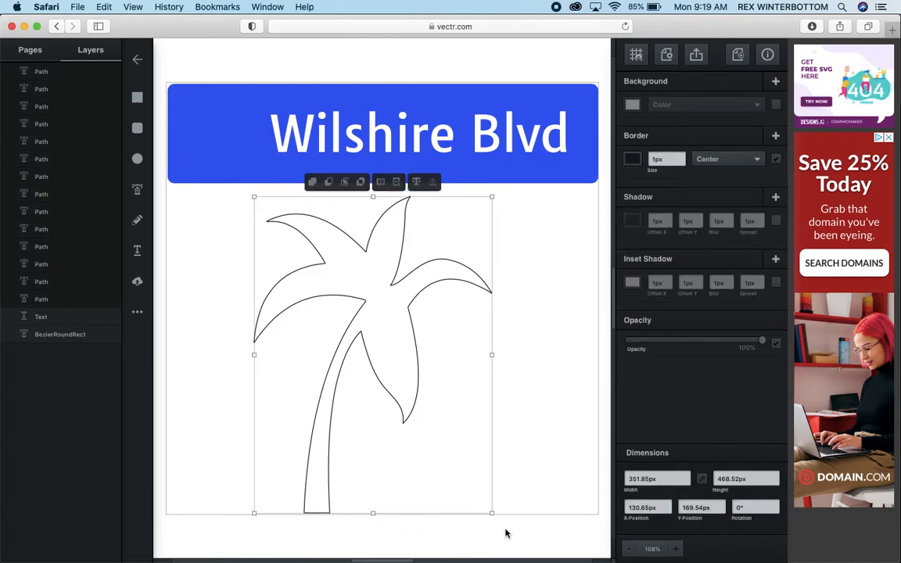
left_click(313, 182)
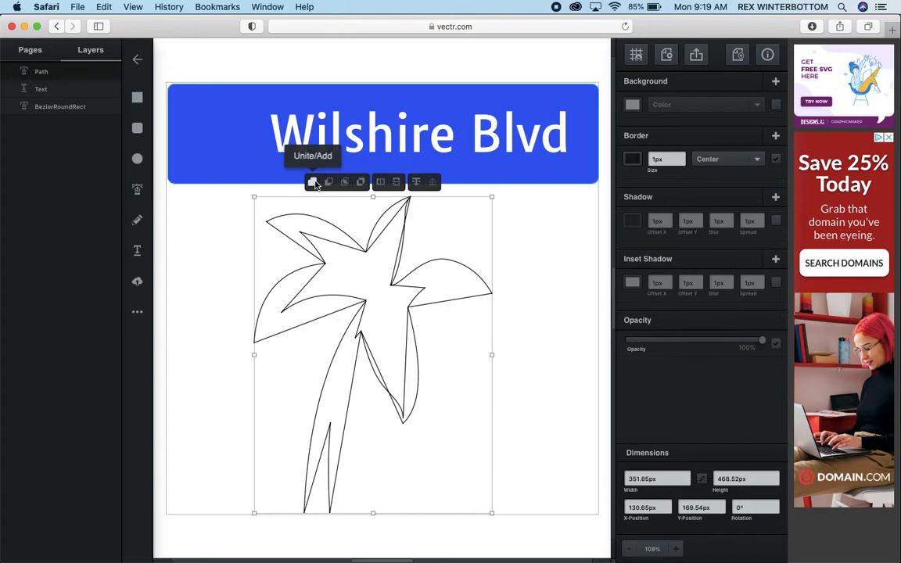
left_click(329, 182)
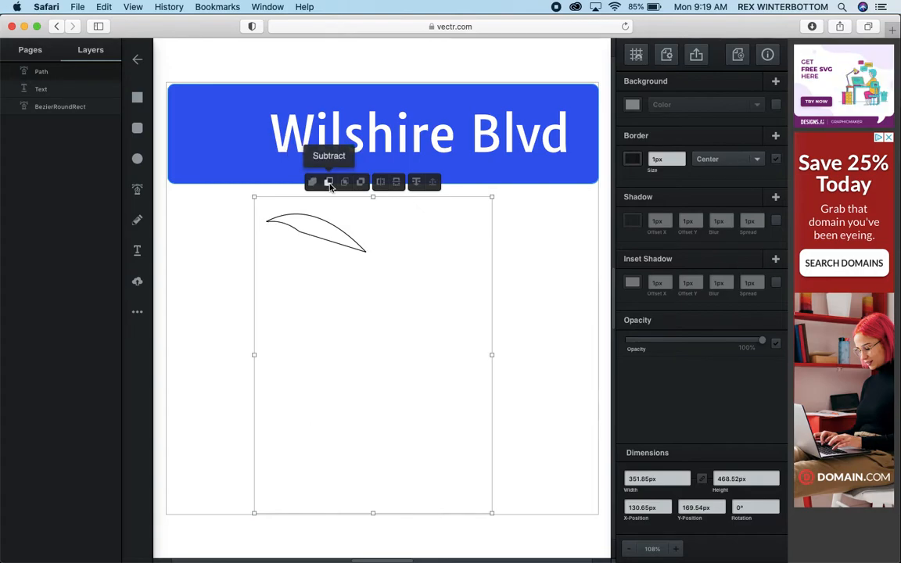
left_click(345, 182)
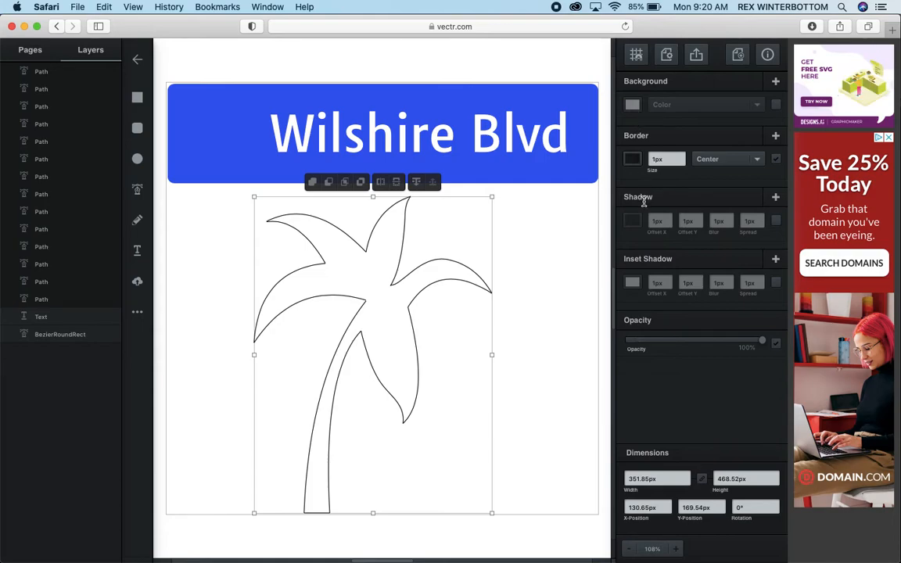
Try an 8 px border and a green #35c51c background on all the palm tree paths, undo both changes, and deselect the paths
left_click(634, 160)
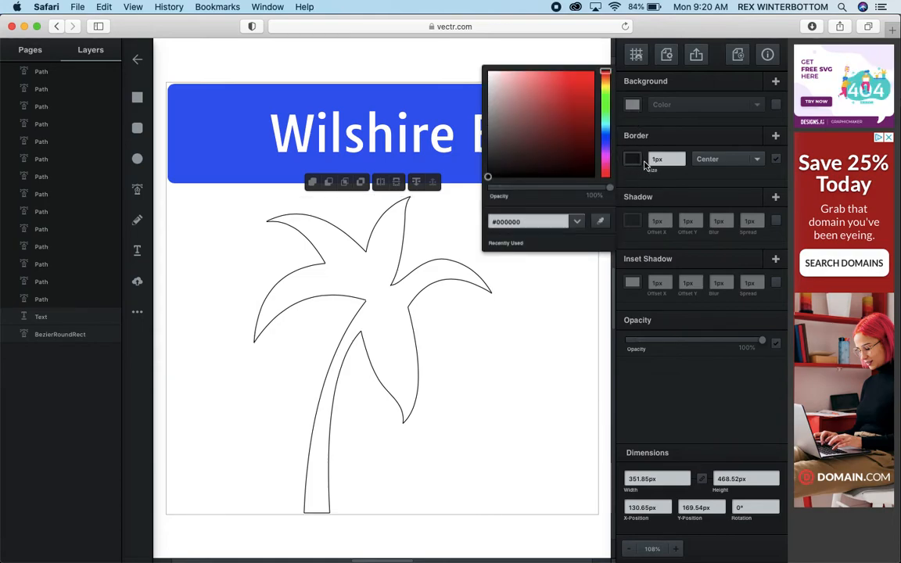
left_click(653, 159)
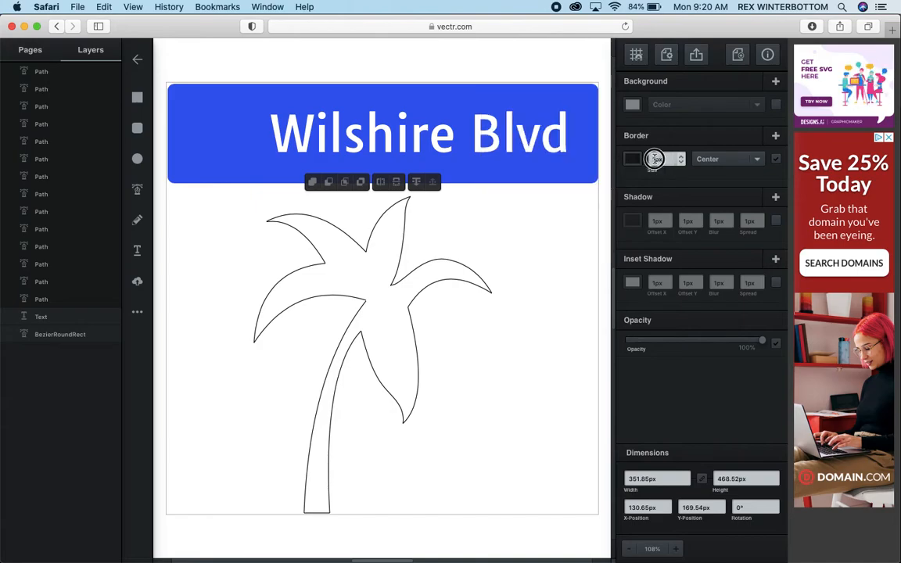
type("8")
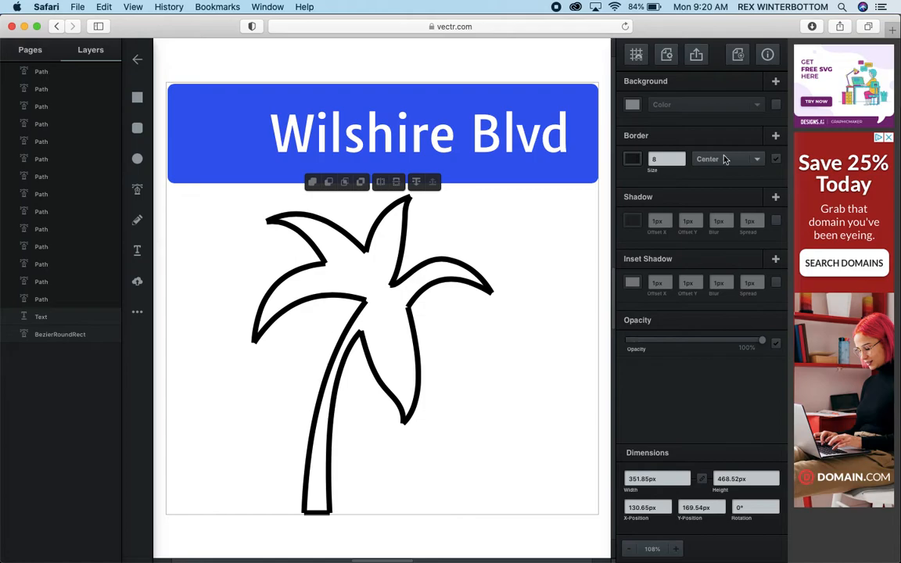
left_click(632, 104)
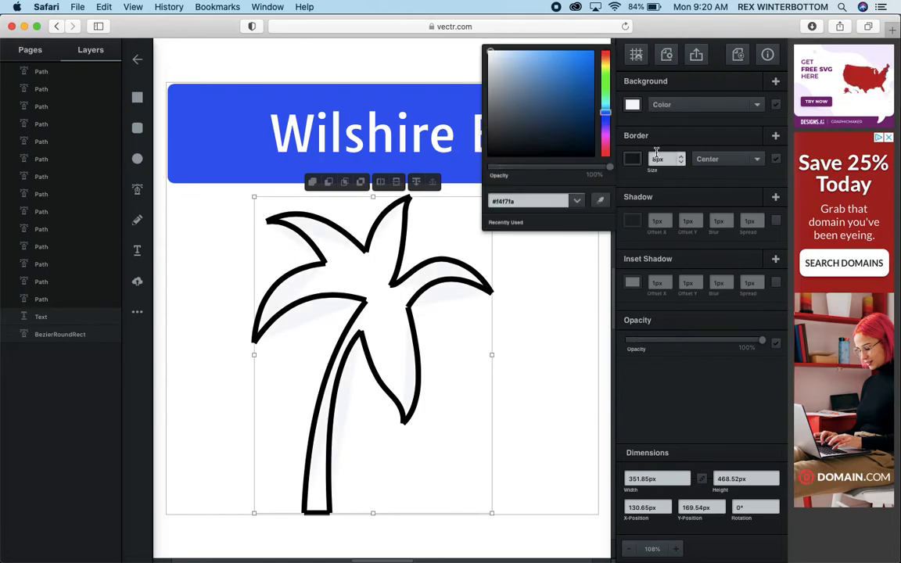
left_click(606, 83)
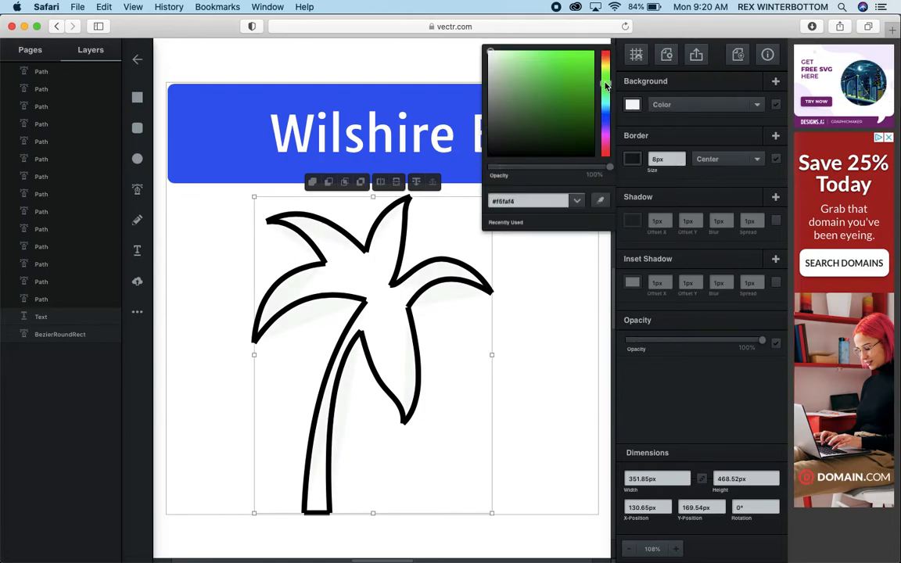
left_click(578, 74)
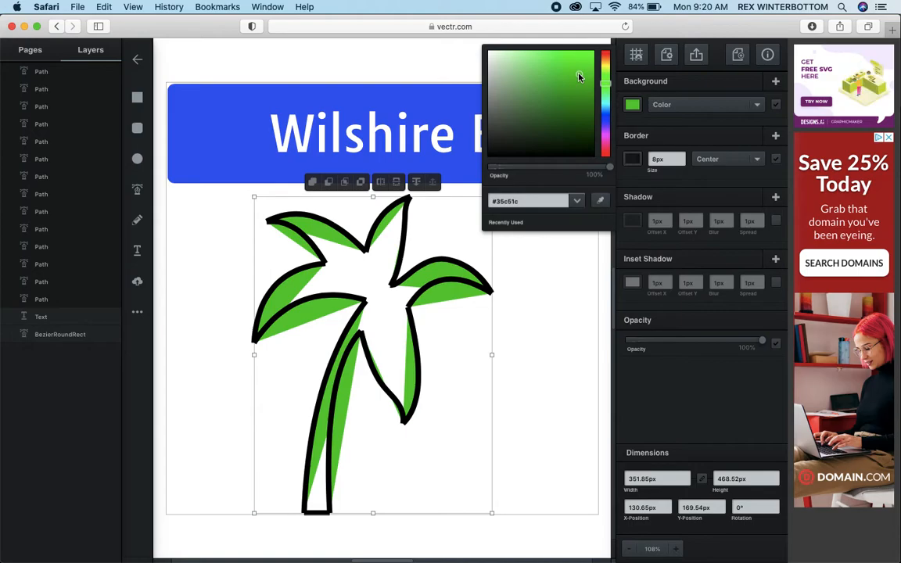
key("super+z")
key("super+z")
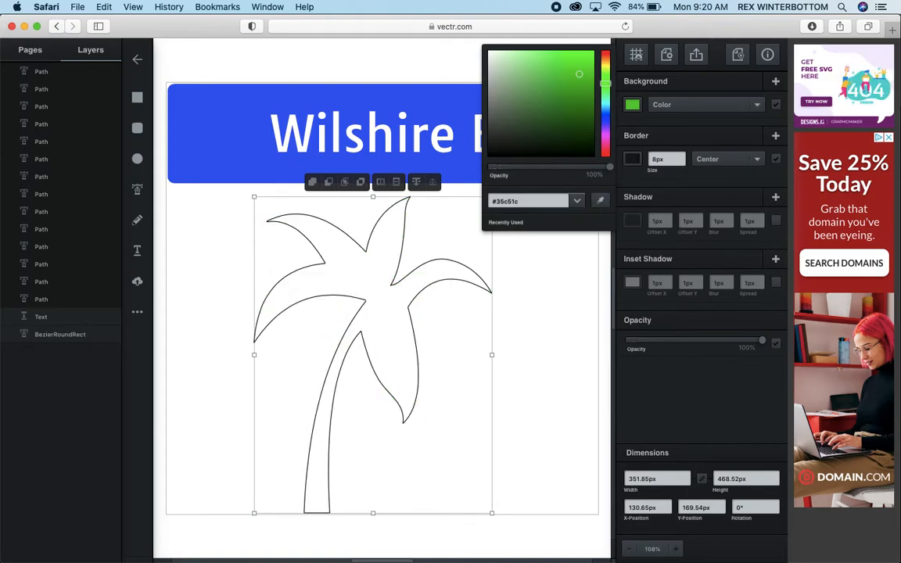
left_click(527, 344)
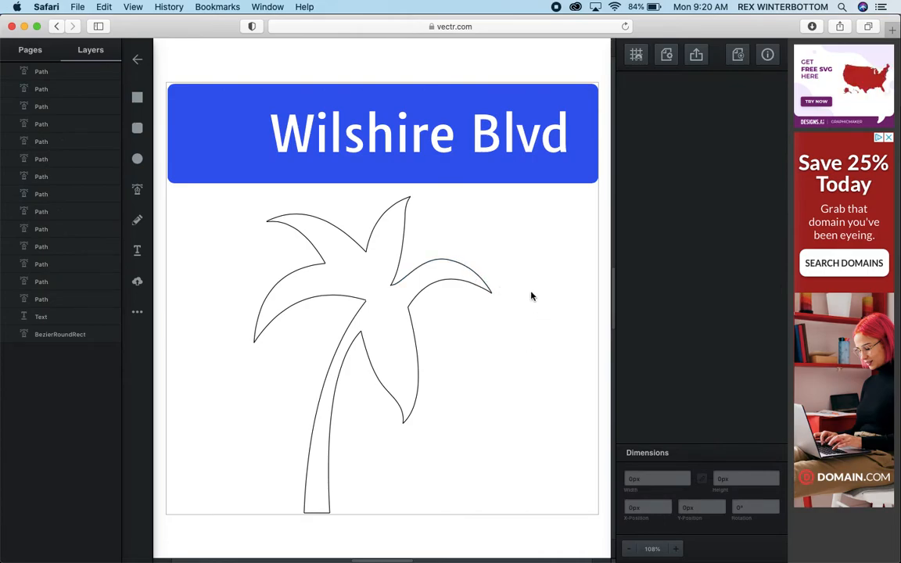
Try uniting the upper-left frond's top and lower edge paths with Unite/Add, and undo the union
left_click(305, 236)
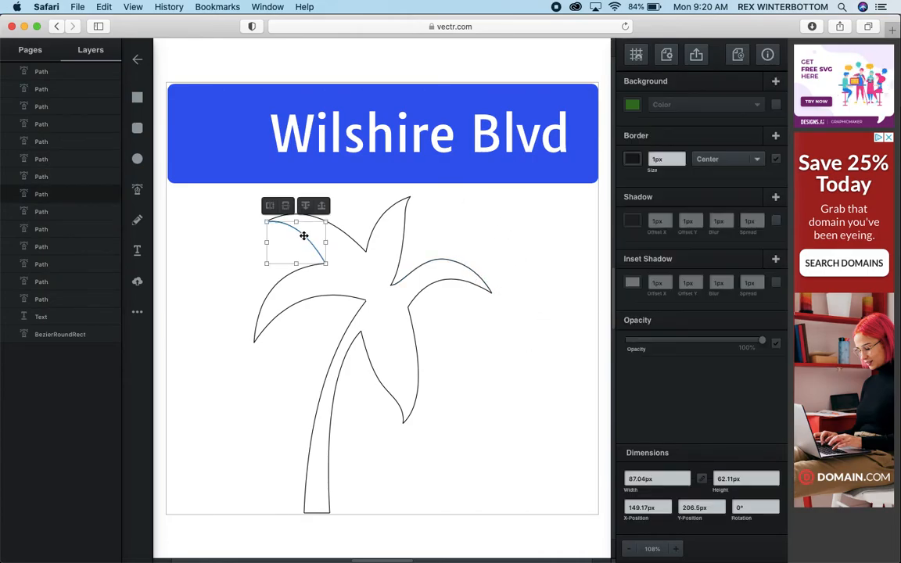
left_click(346, 232, "shift")
left_click(254, 199)
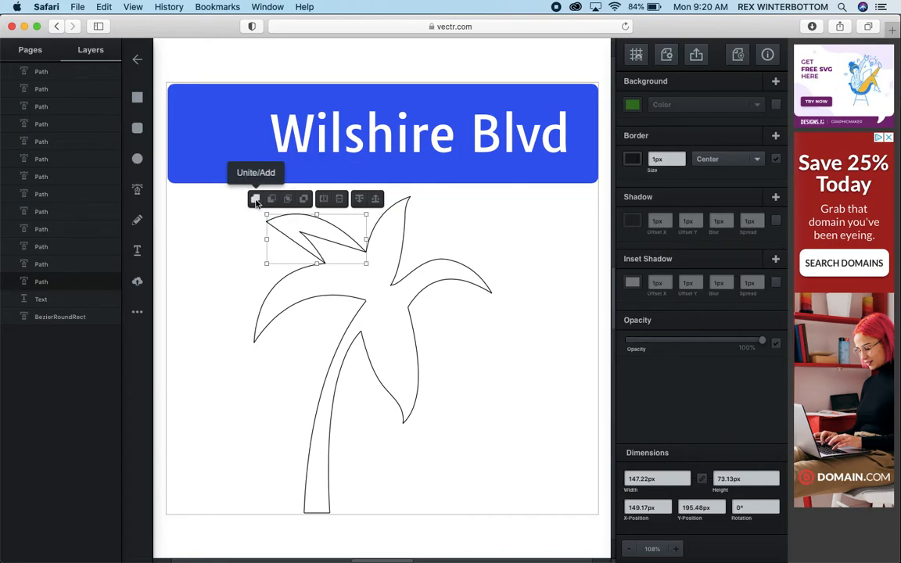
key("super+z")
left_click(213, 262)
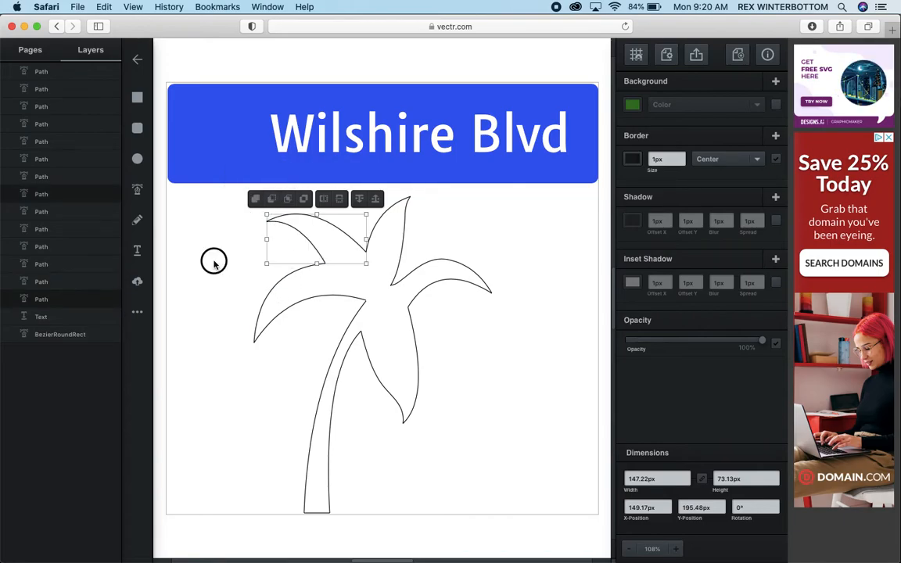
left_click(305, 237)
left_click(342, 231, "shift")
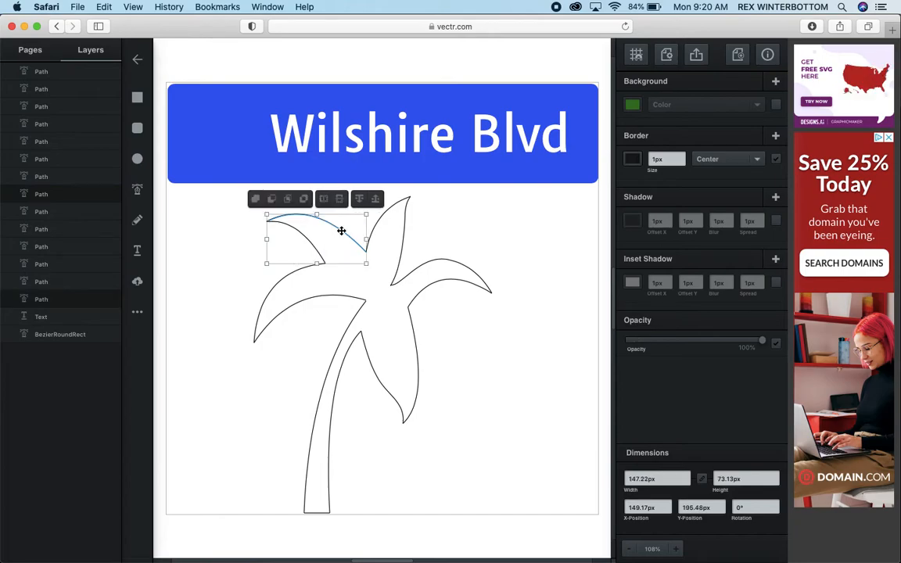
left_click(396, 215, "shift")
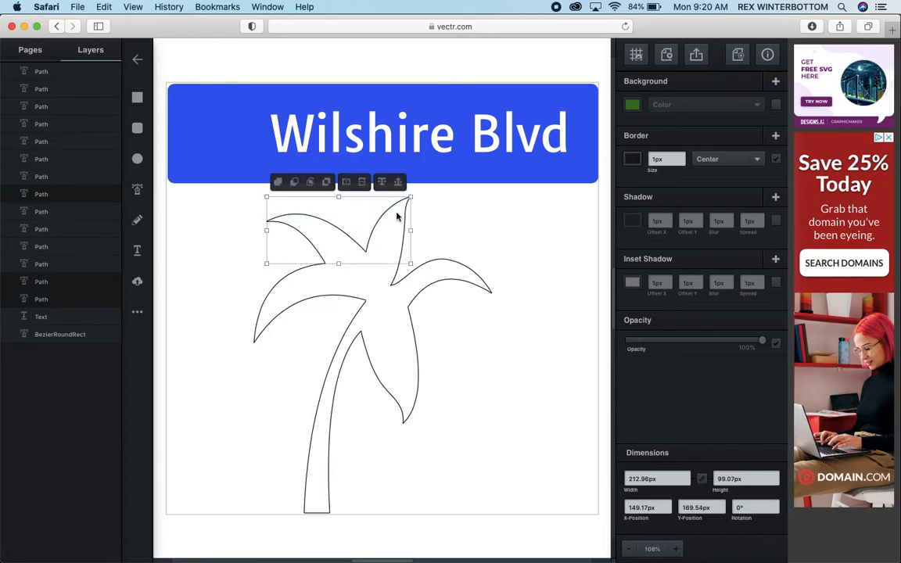
left_click(394, 279)
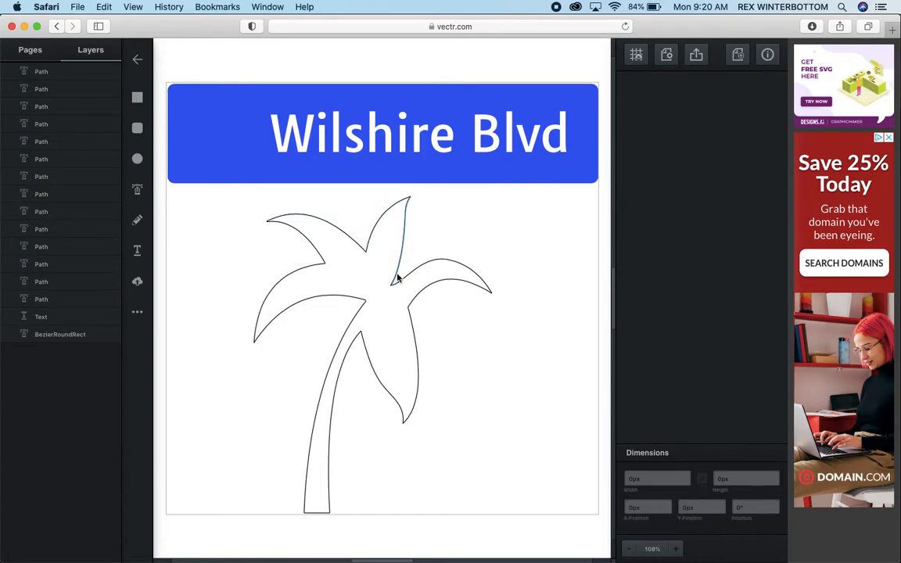
left_click(302, 230)
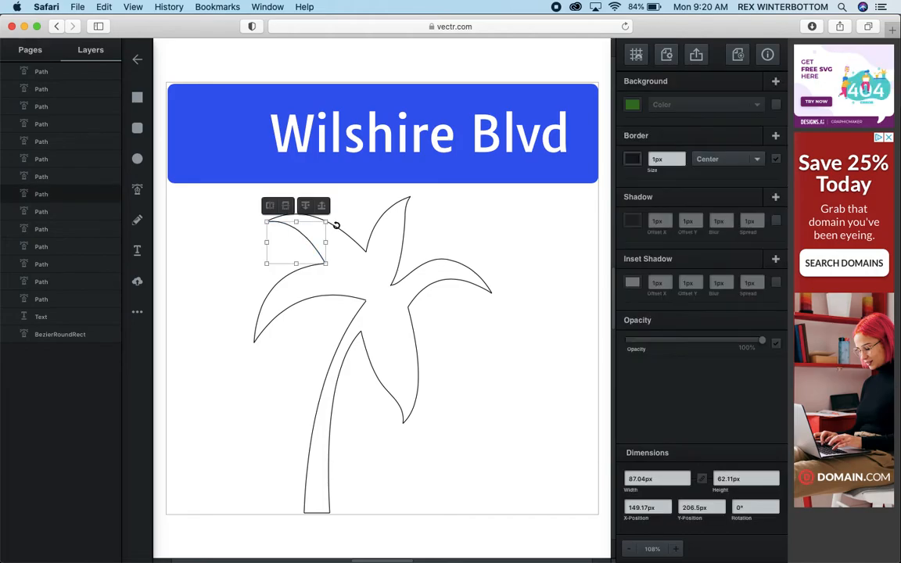
left_click(336, 226, "shift")
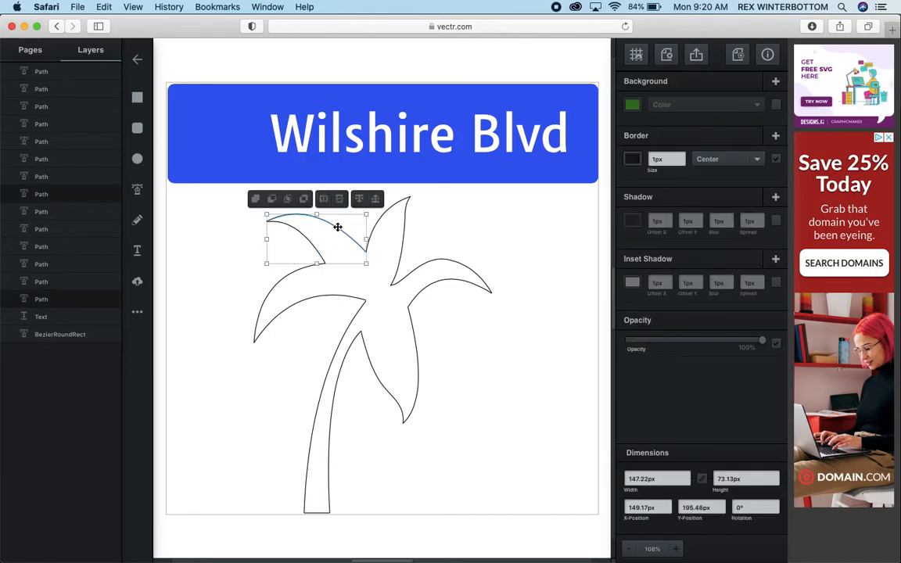
left_click(386, 212, "shift")
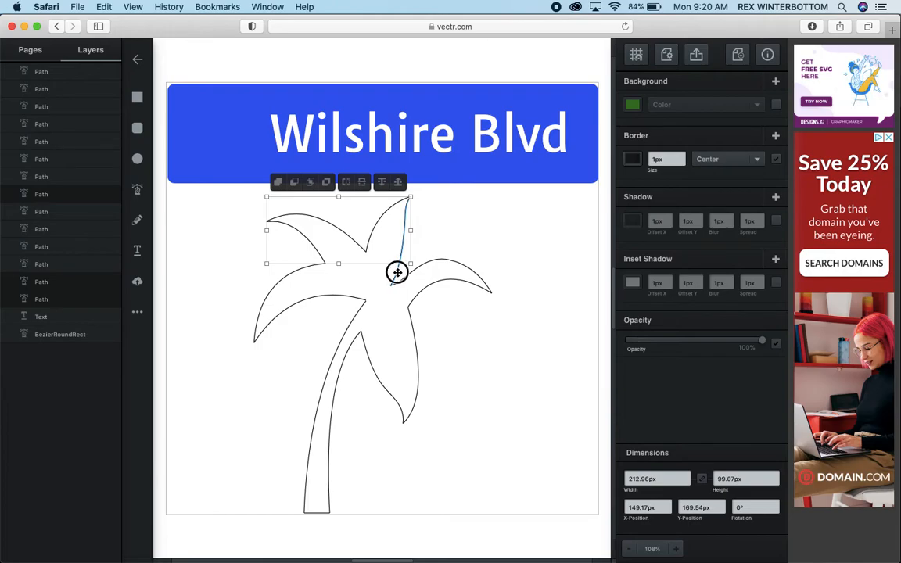
left_click(444, 281, "shift")
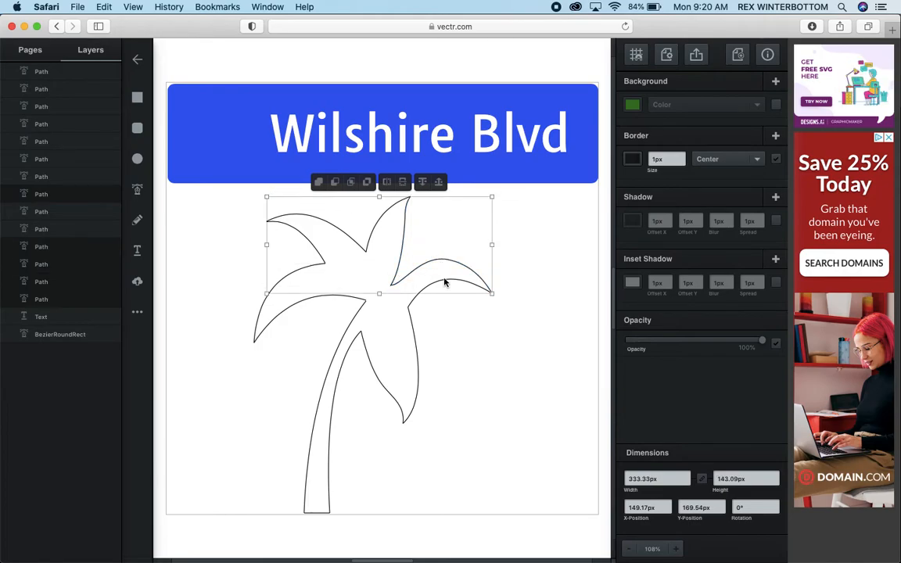
left_click(411, 303, "shift")
left_click(415, 337, "shift")
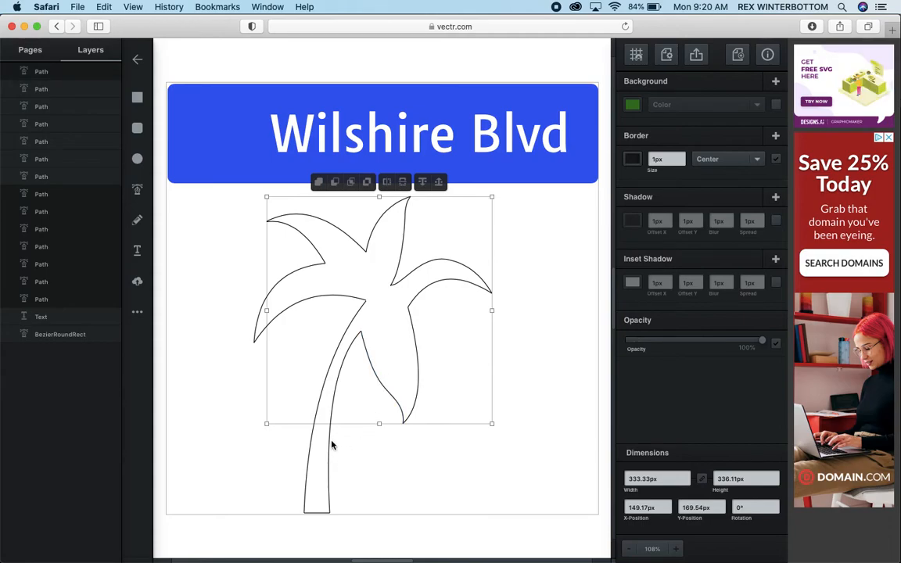
left_click(310, 457, "shift")
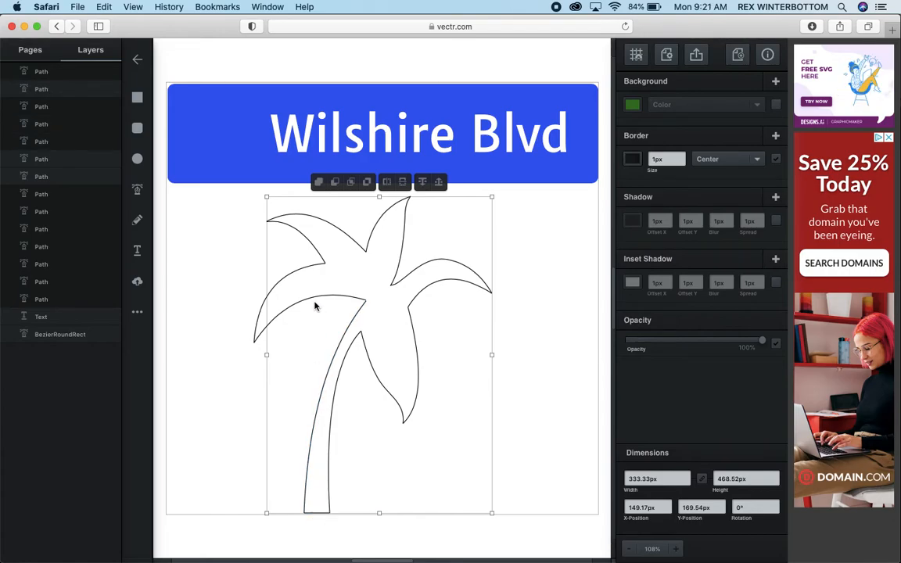
left_click(227, 263)
Try uniting the edge paths of the upper-left, top and right fronds with Unite/Add, and undo the union
left_click(298, 233)
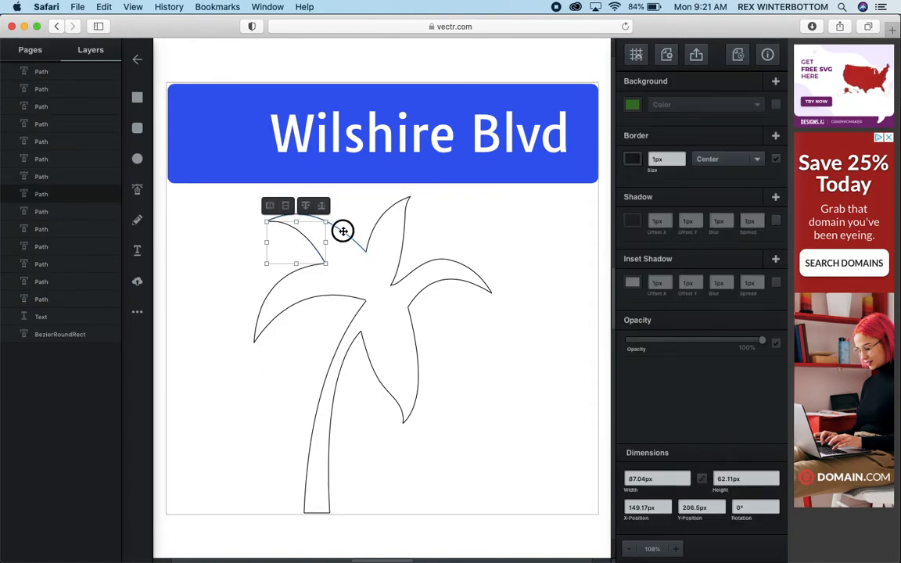
left_click(343, 232, "shift")
left_click(393, 205, "shift")
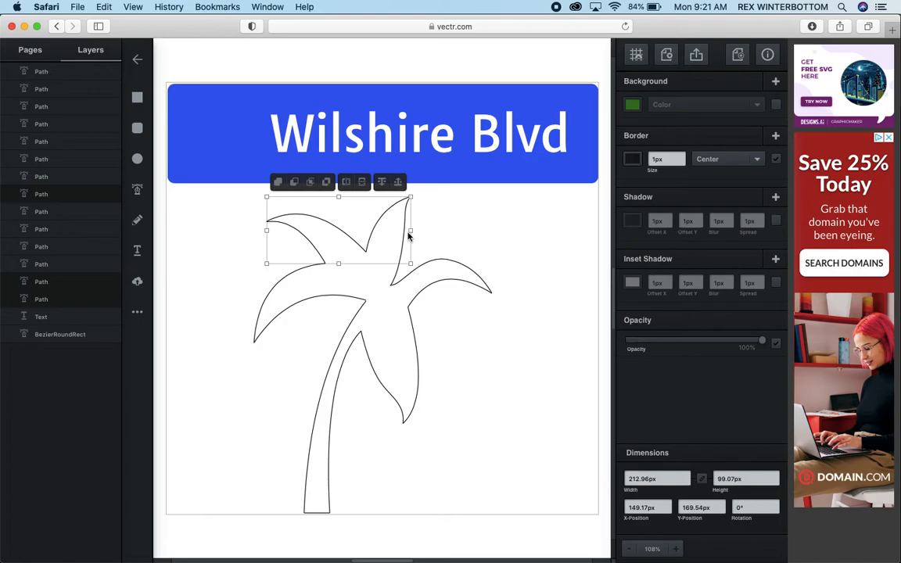
left_click(398, 267, "shift")
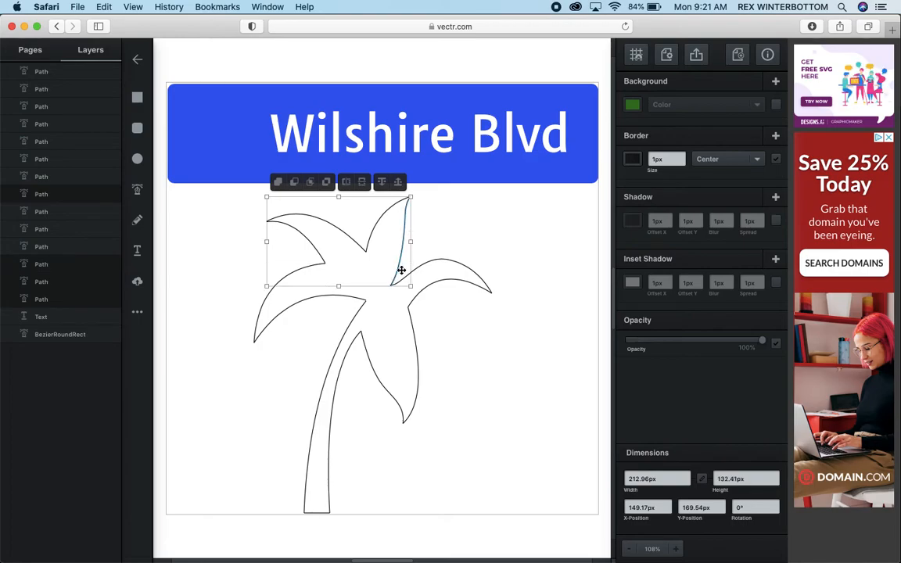
left_click(444, 258, "shift")
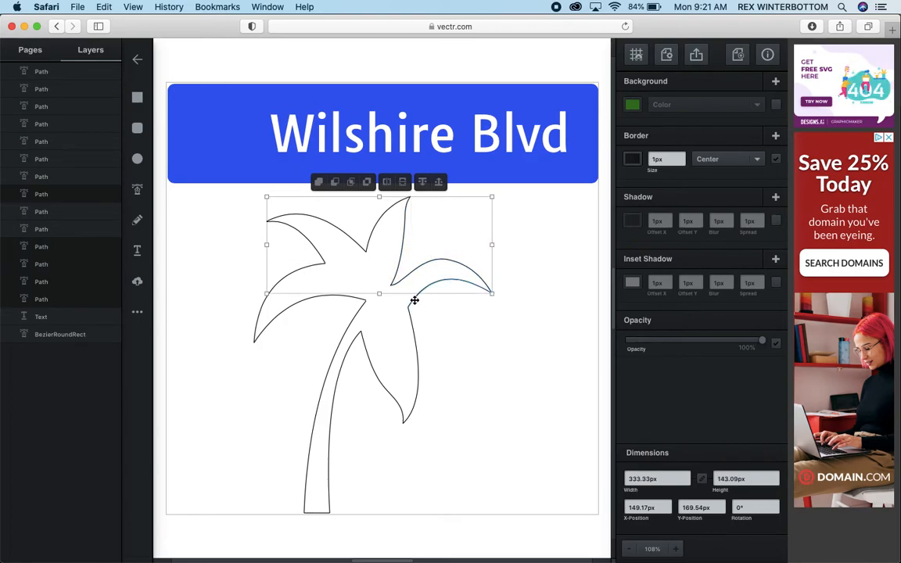
left_click(414, 300, "shift")
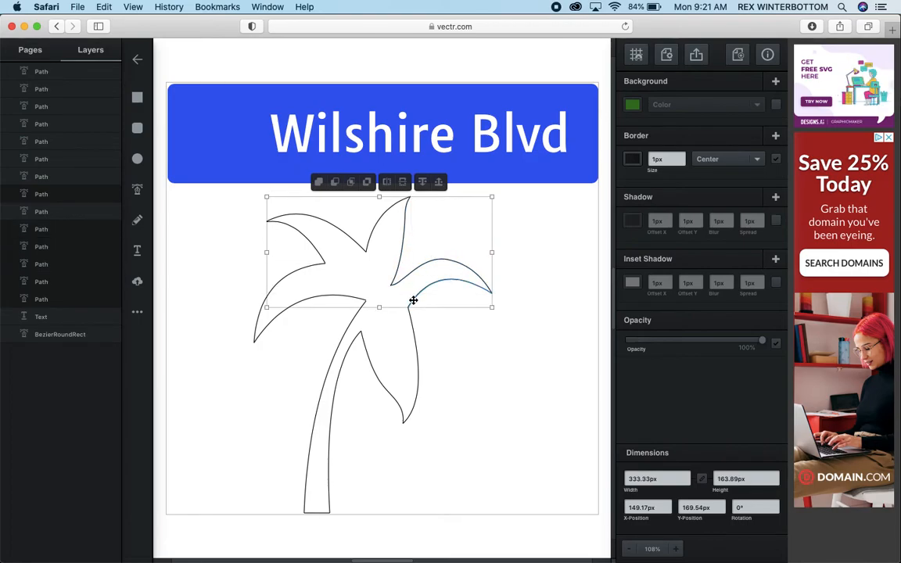
left_click(336, 183)
left_click(318, 182)
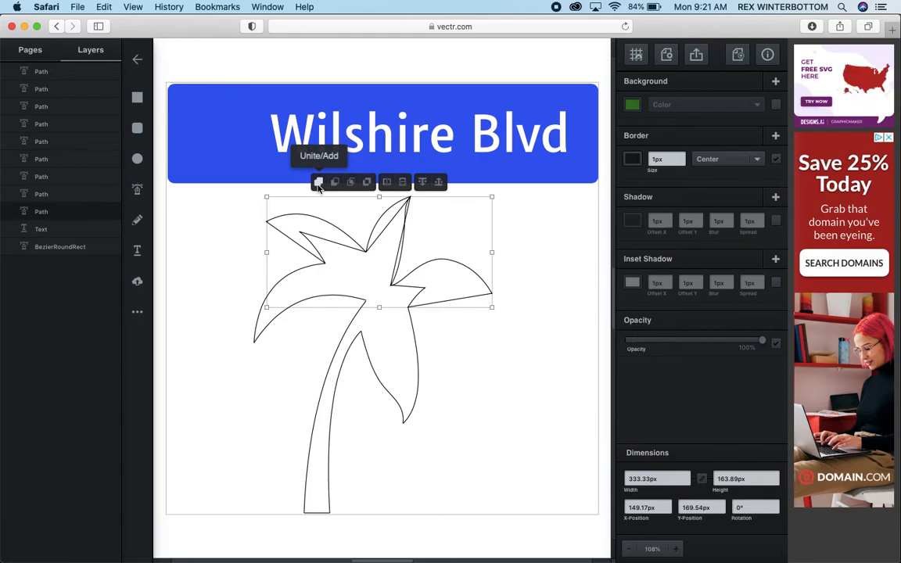
key("super+z")
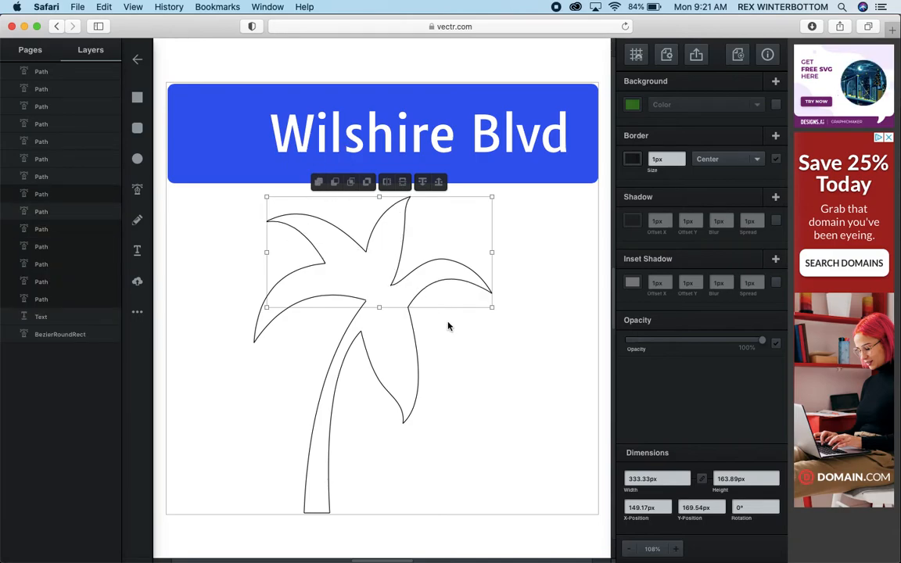
Extend the selection to the palm tree's lower fronds and trunk paths, and try flipping the selection horizontally and back
left_click(411, 322, "shift")
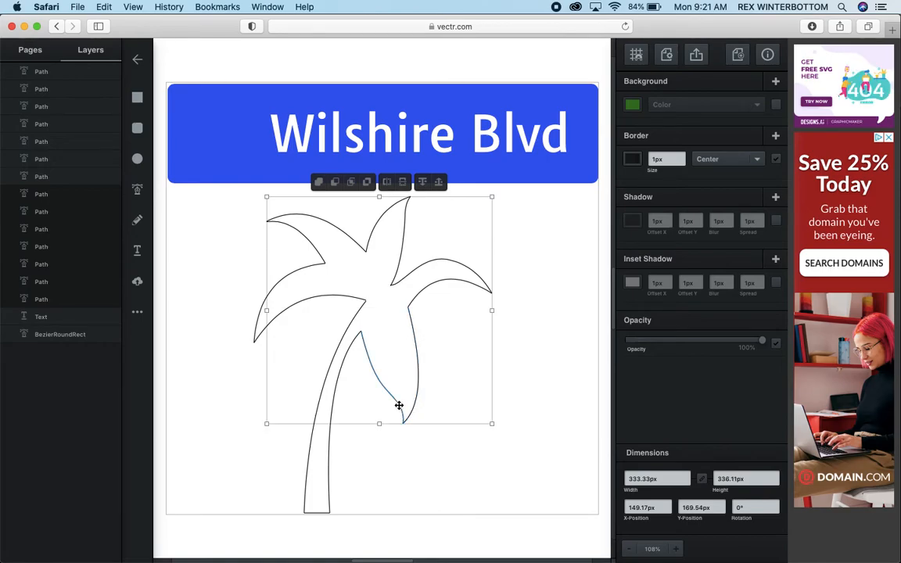
left_click(327, 439, "shift")
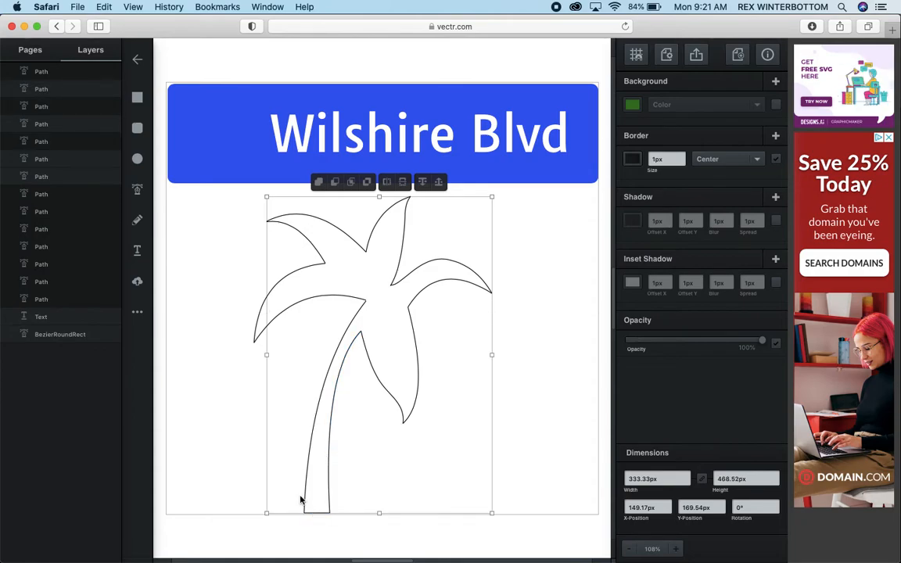
left_click(318, 295, "shift")
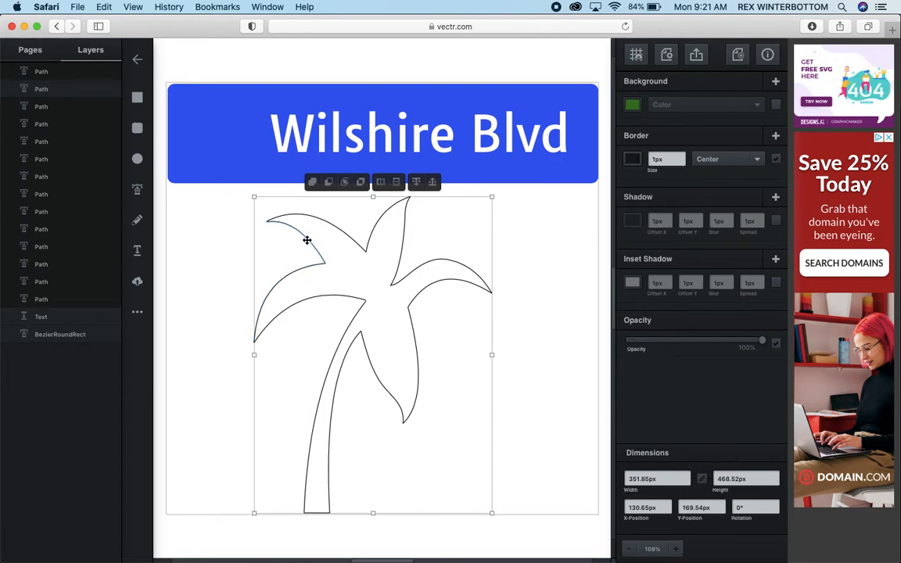
left_click(379, 182)
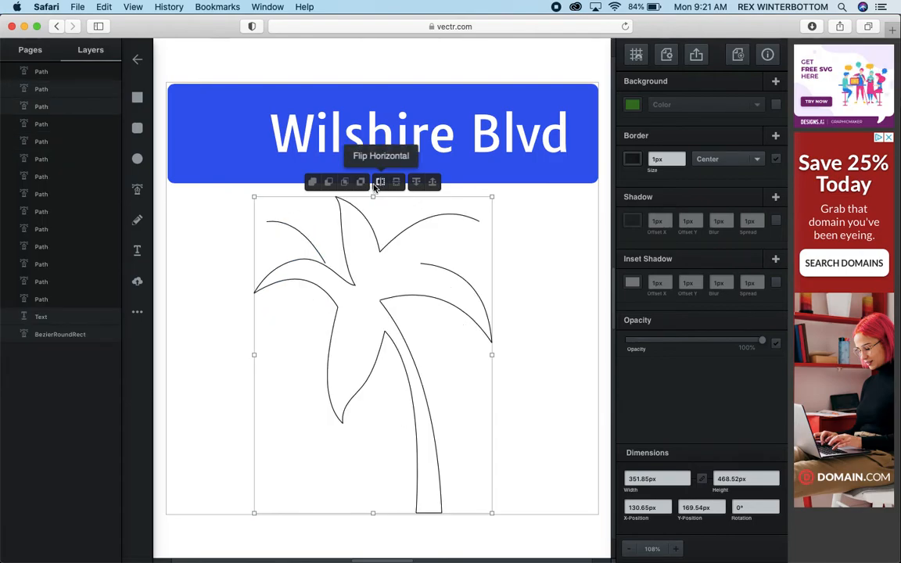
left_click(379, 182)
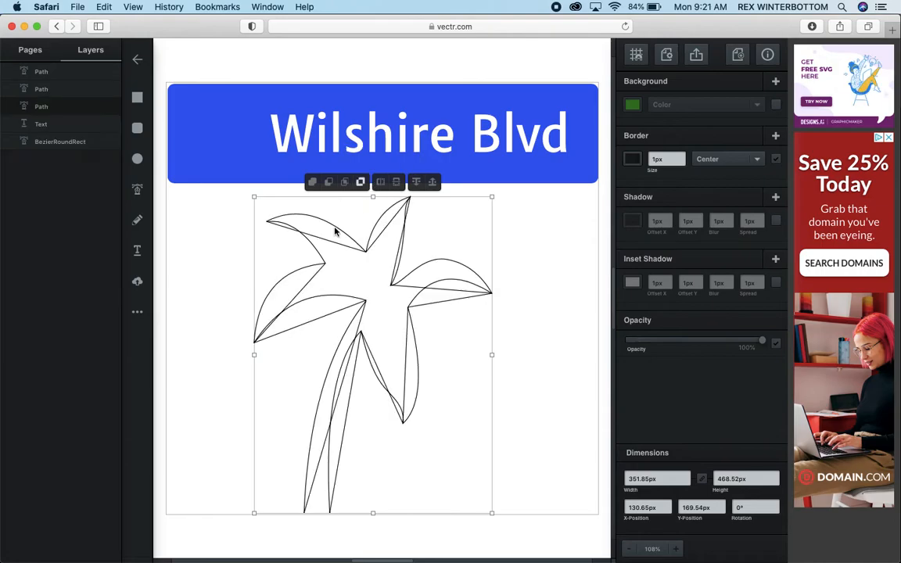
Try Unite/Add, Subtract, Intersect and Exclude in turn on the selected palm tree paths
left_click(327, 182)
left_click(311, 182)
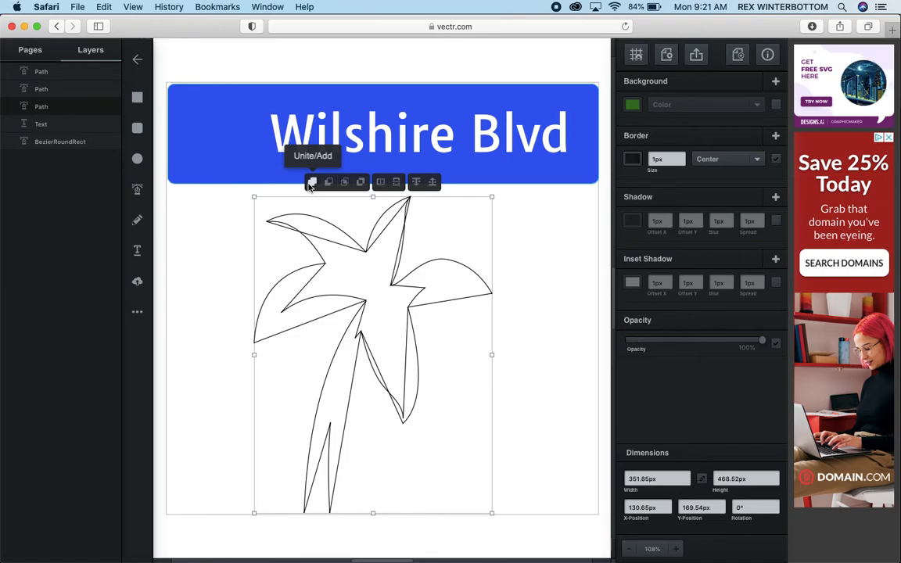
left_click(328, 182)
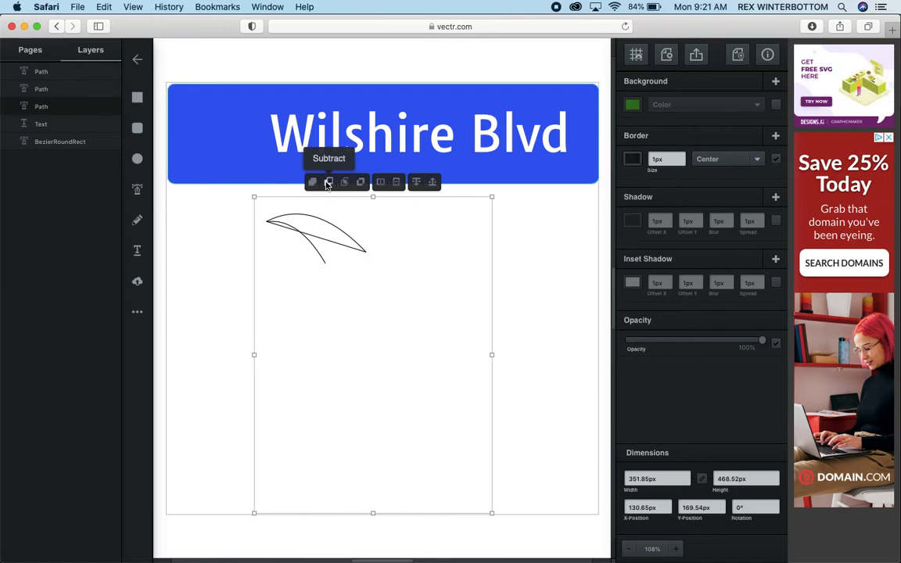
left_click(344, 182)
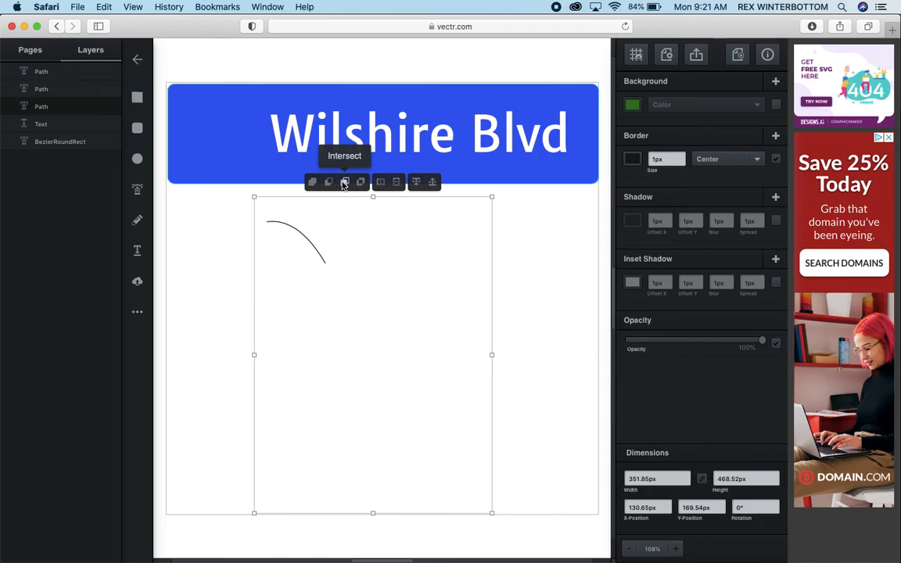
left_click(361, 182)
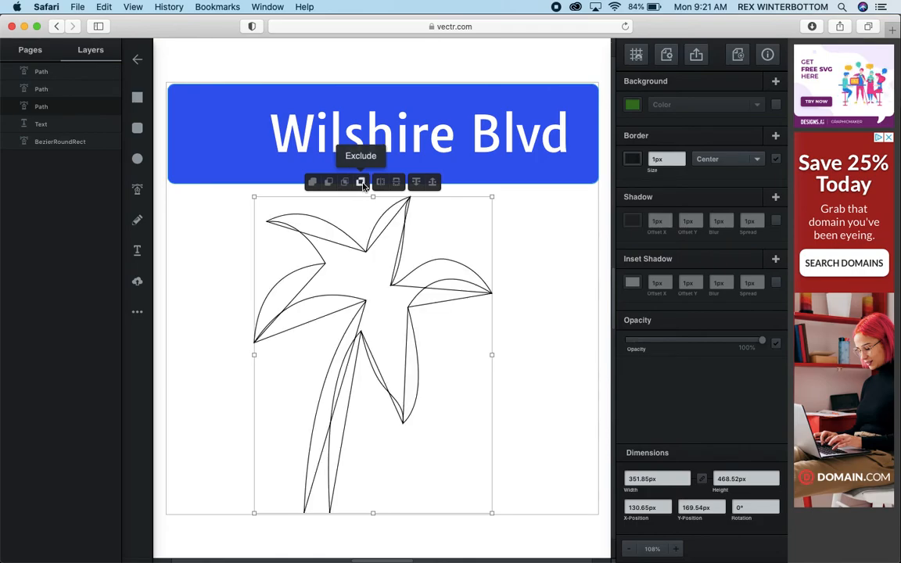
Try the horizontal and vertical flips on the selected palm tree paths, and undo the last changes
left_click(382, 183)
left_click(397, 183)
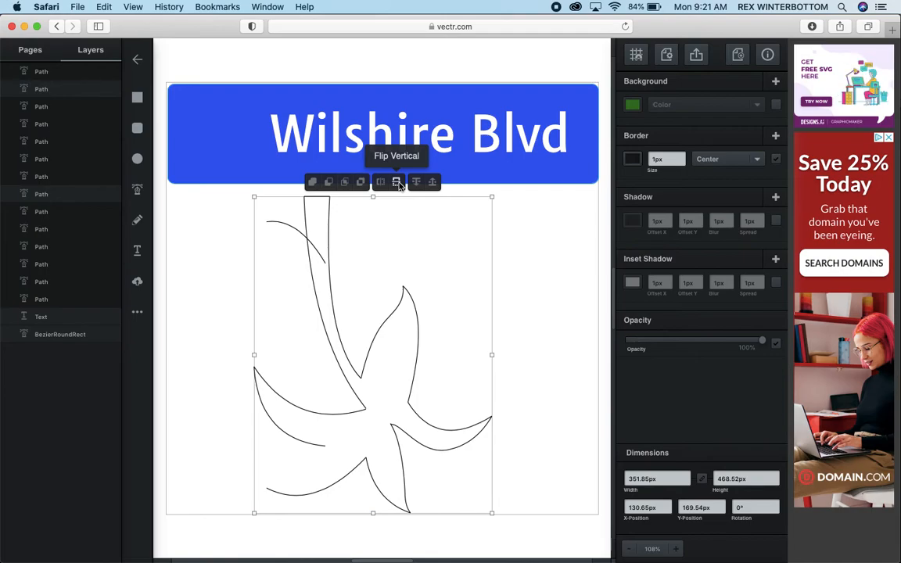
key("super+z")
key("super+z")
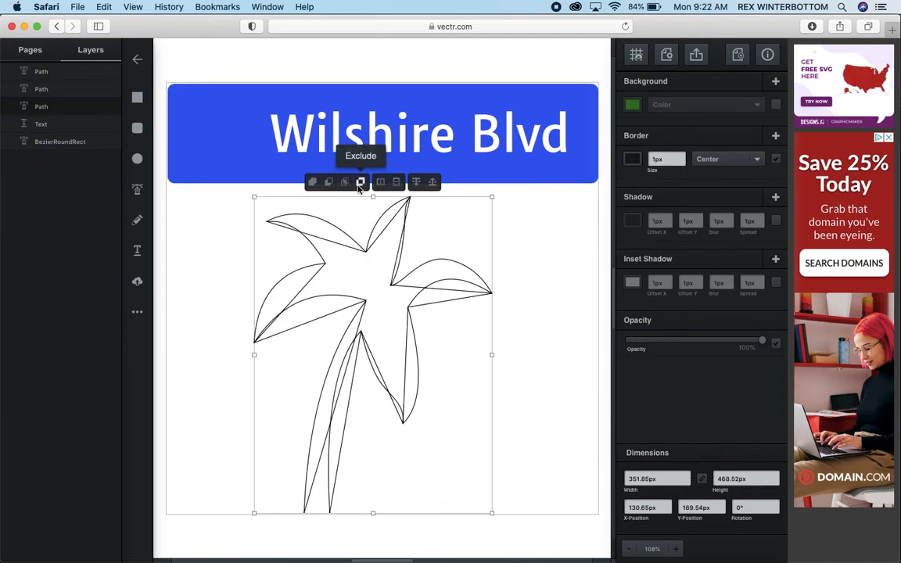
Including the upper-left frond's lower edge, try Flip Horizontal, Exclude, Intersect, Subtract and Unite/Add on the whole palm tree outline
left_click(312, 184)
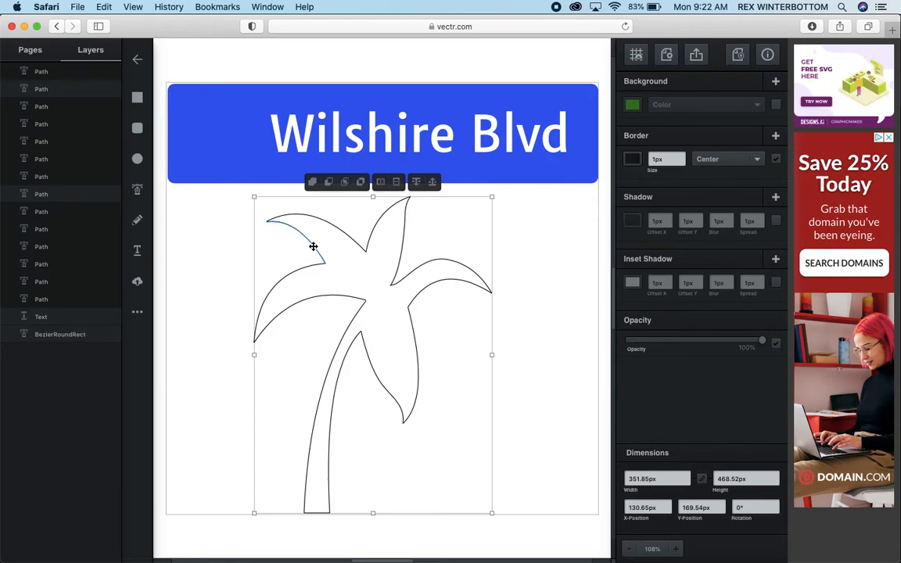
left_click(380, 182)
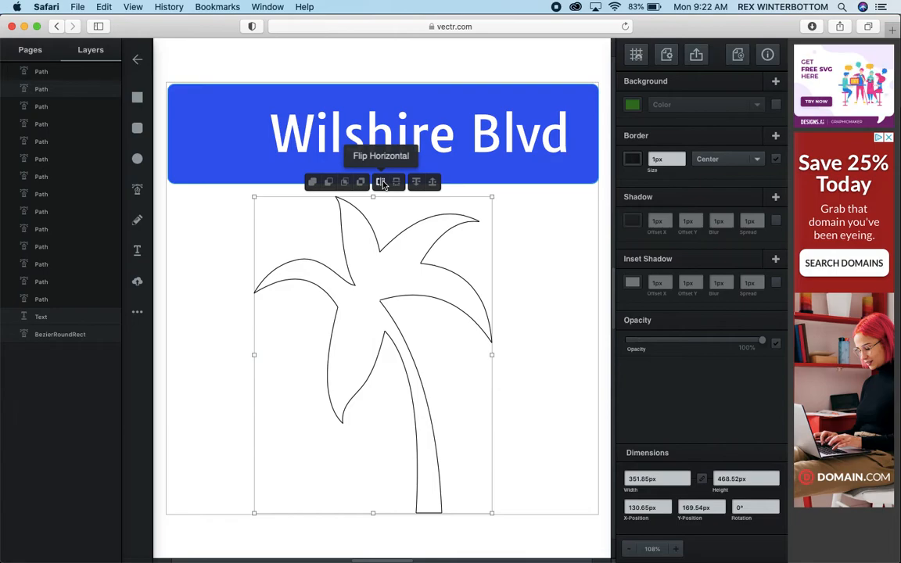
left_click(360, 182)
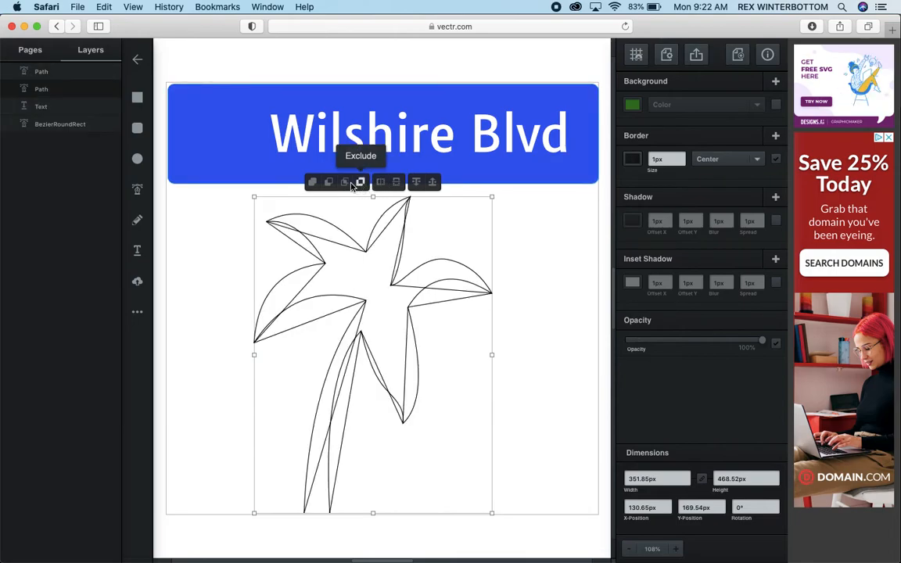
left_click(344, 182)
left_click(329, 183)
left_click(312, 183)
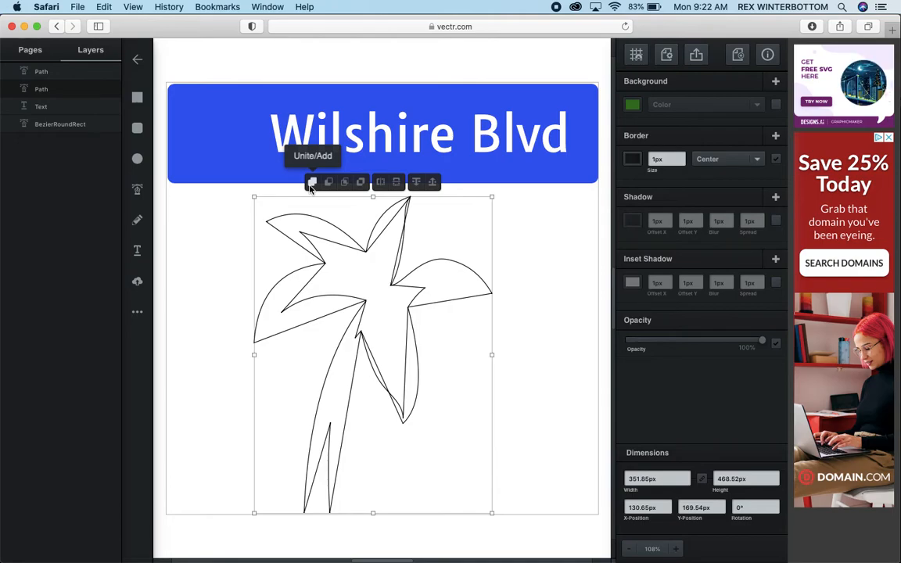
Revert the union, and try Send to Front plus vertical and horizontal flips on the palm tree paths
left_click(312, 183)
left_click(416, 182)
left_click(432, 182)
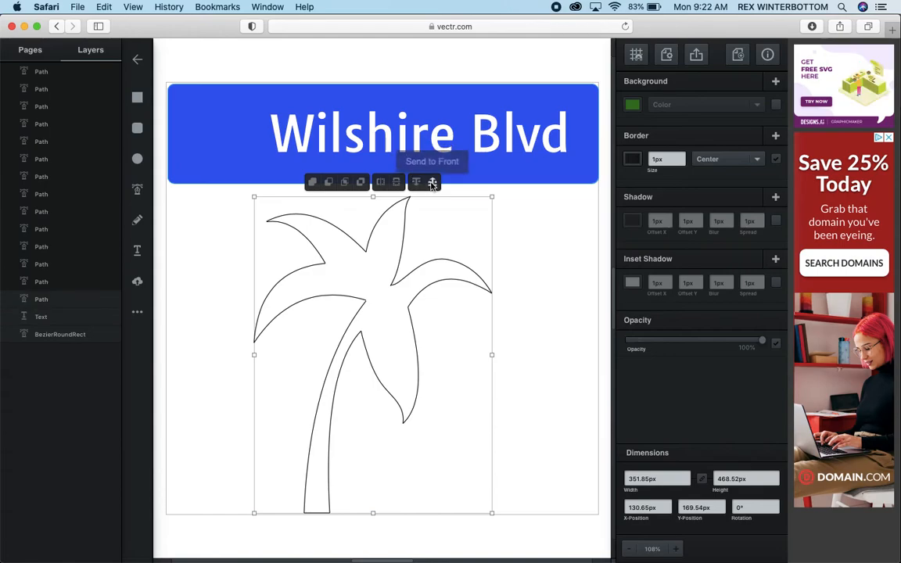
left_click(417, 183)
left_click(397, 184)
left_click(397, 184)
left_click(383, 184)
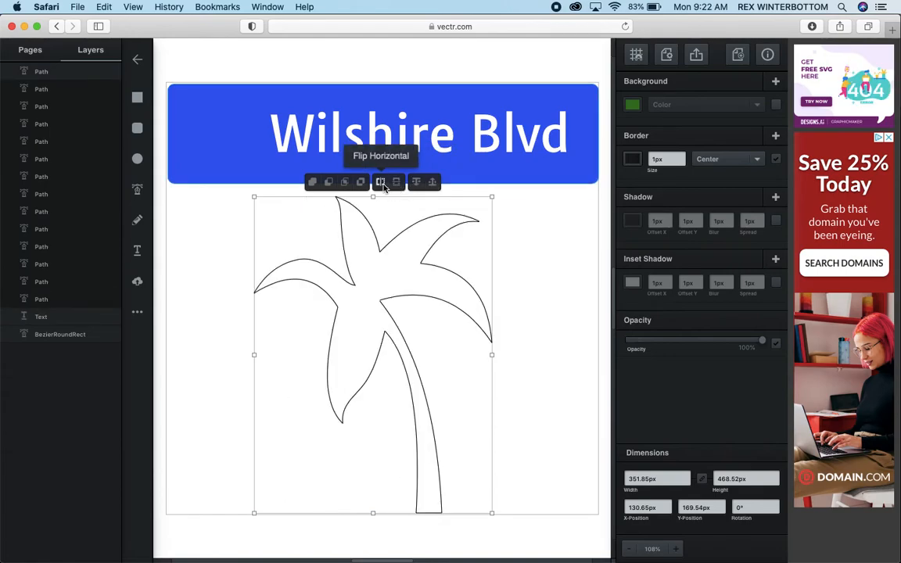
Try Exclude, Intersect and Unite/Add again on the complete outline, and restore the separate paths
left_click(360, 183)
left_click(342, 184)
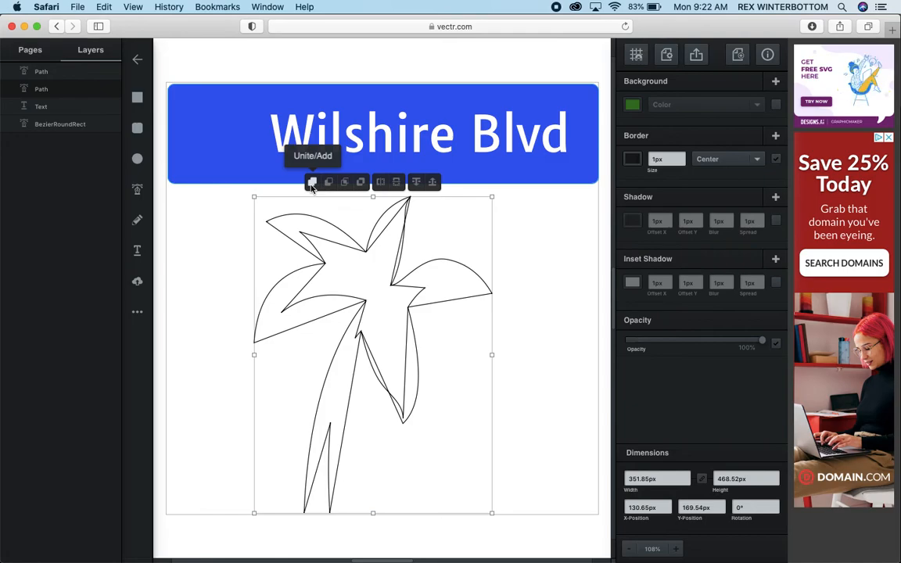
left_click(312, 183)
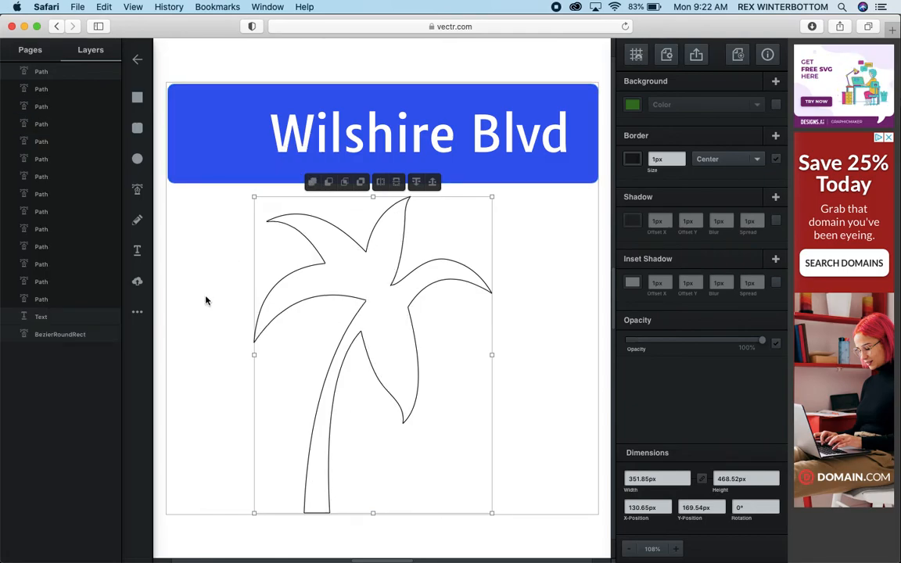
Set the border size of the palm tree paths to 8 px, and try flipping the tree horizontally and back
left_click(655, 160)
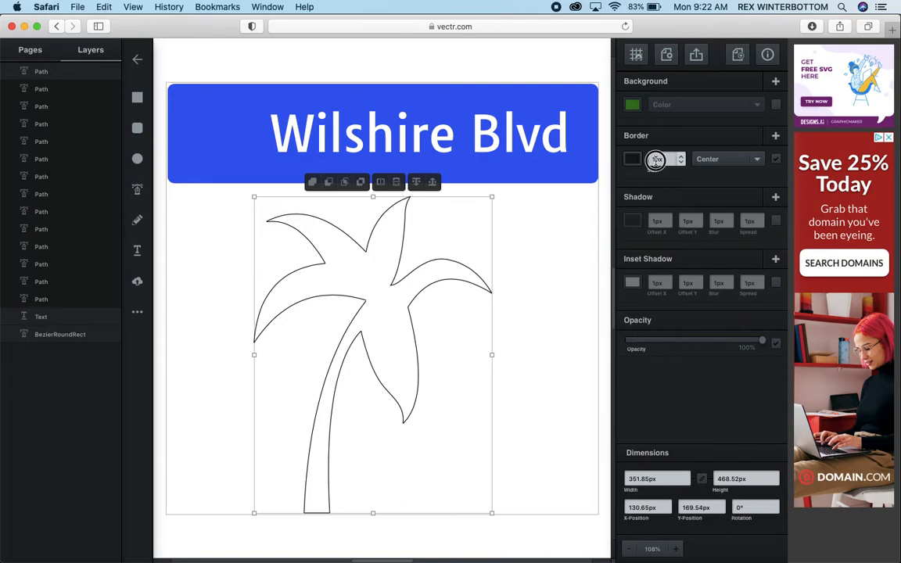
left_click_drag(661, 160, 646, 160)
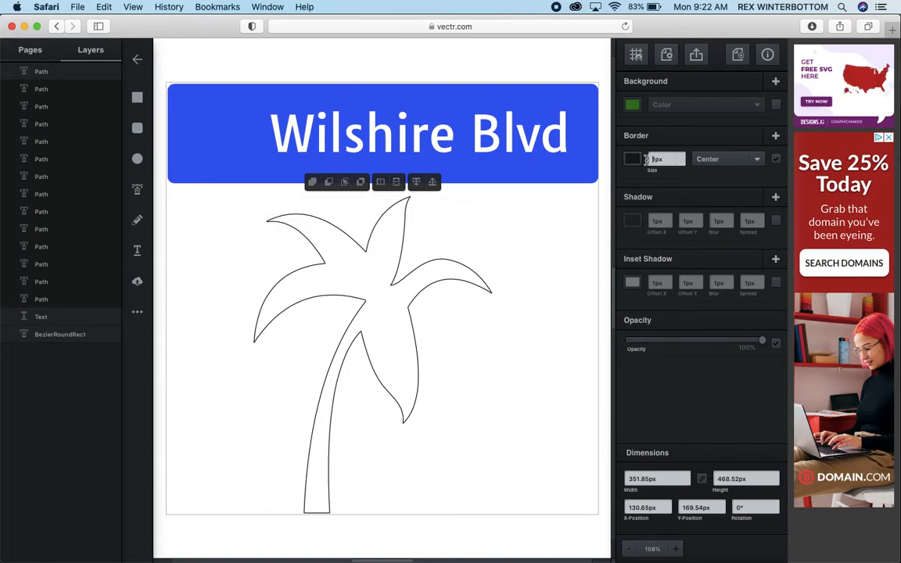
type("8")
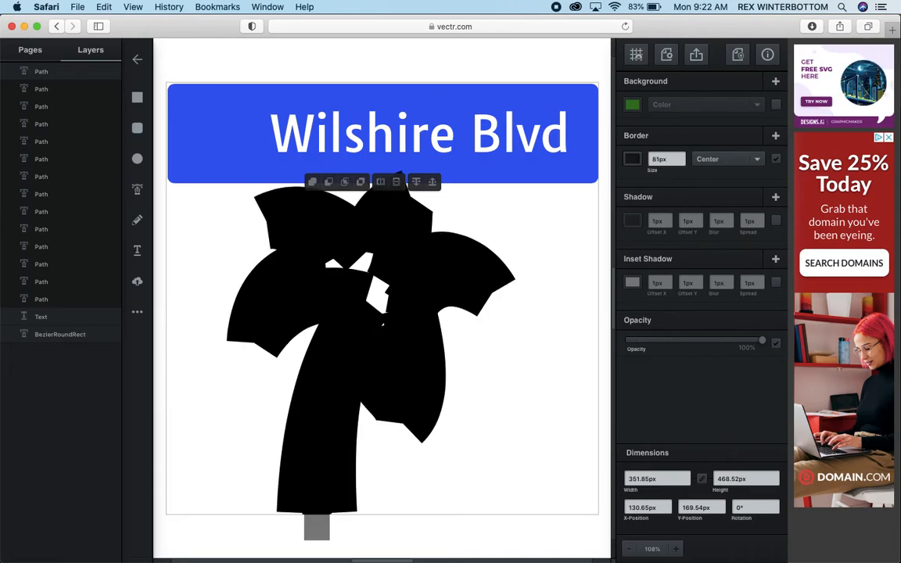
key("Delete")
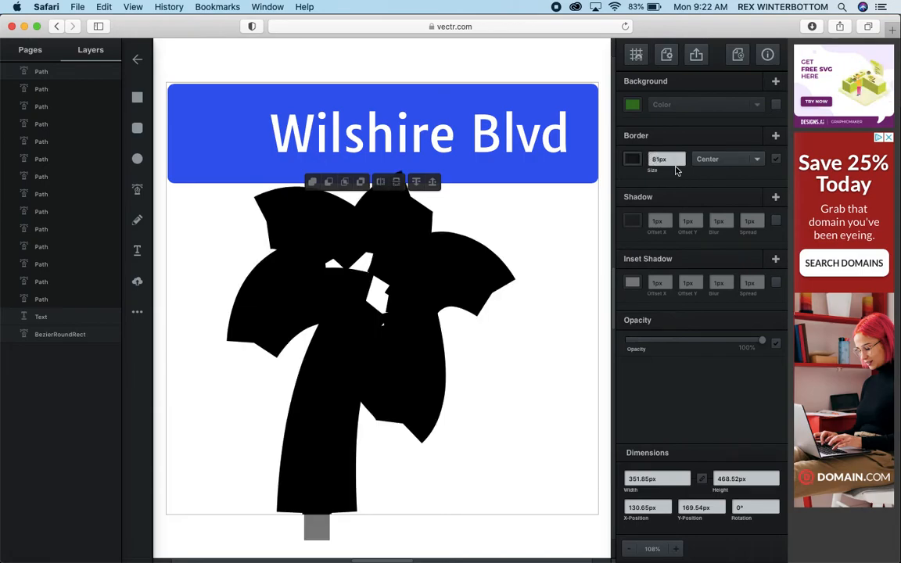
key("BackSpace")
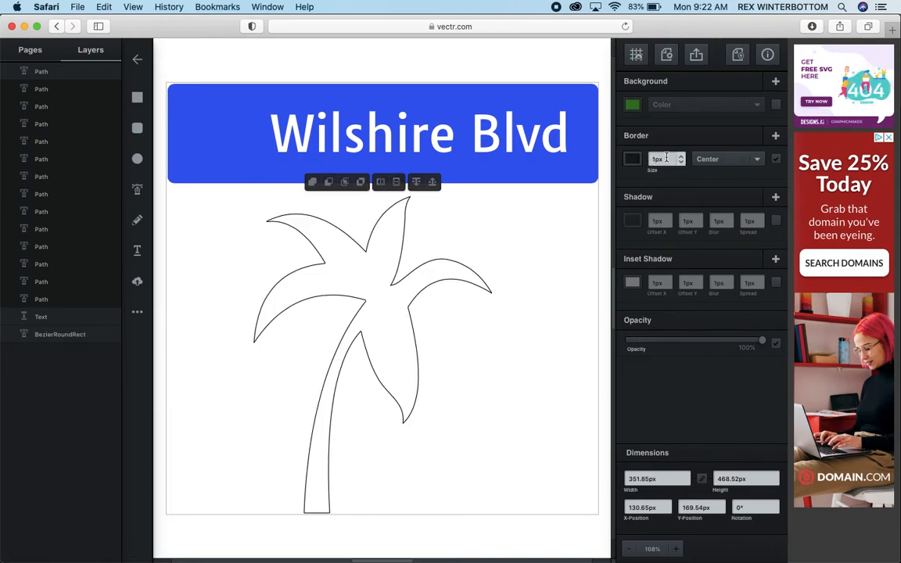
type("8")
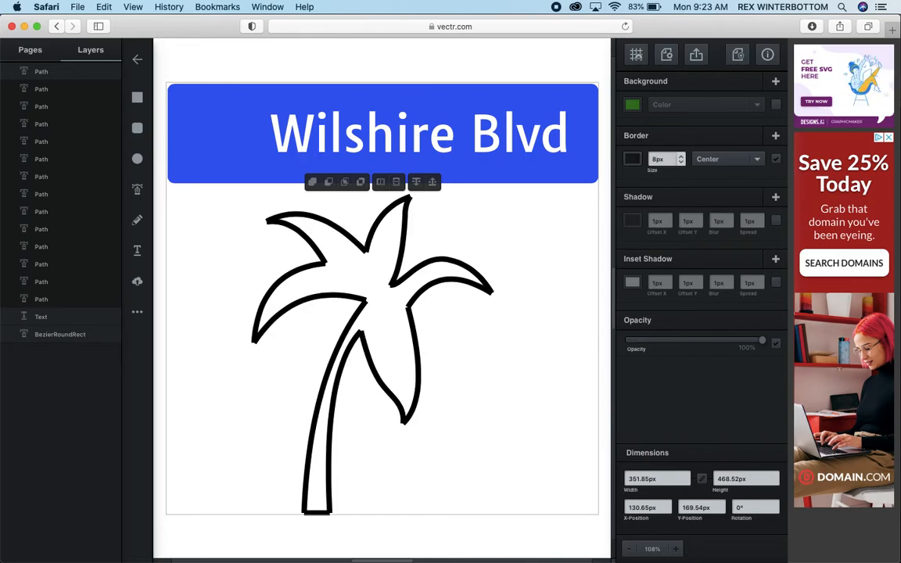
key("BackSpace")
type("6")
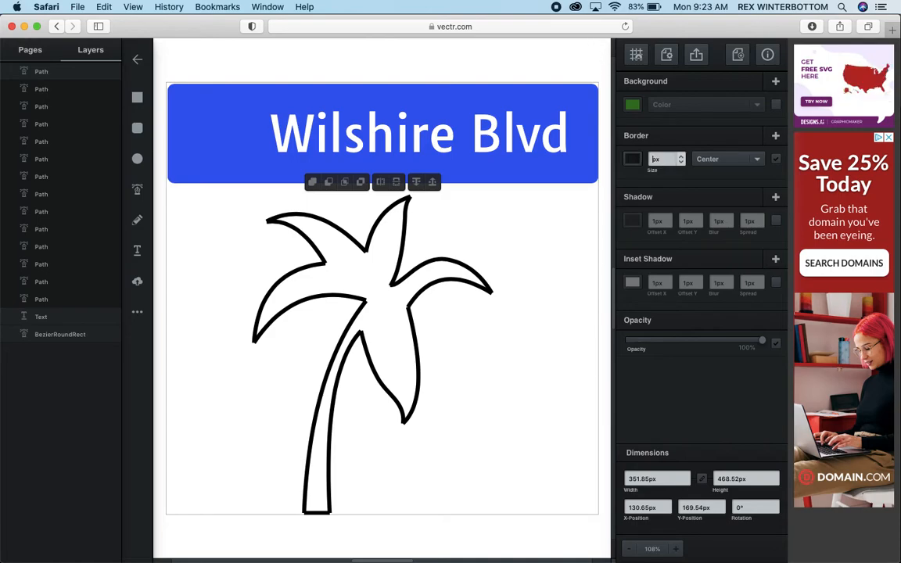
type("8")
left_click(382, 181)
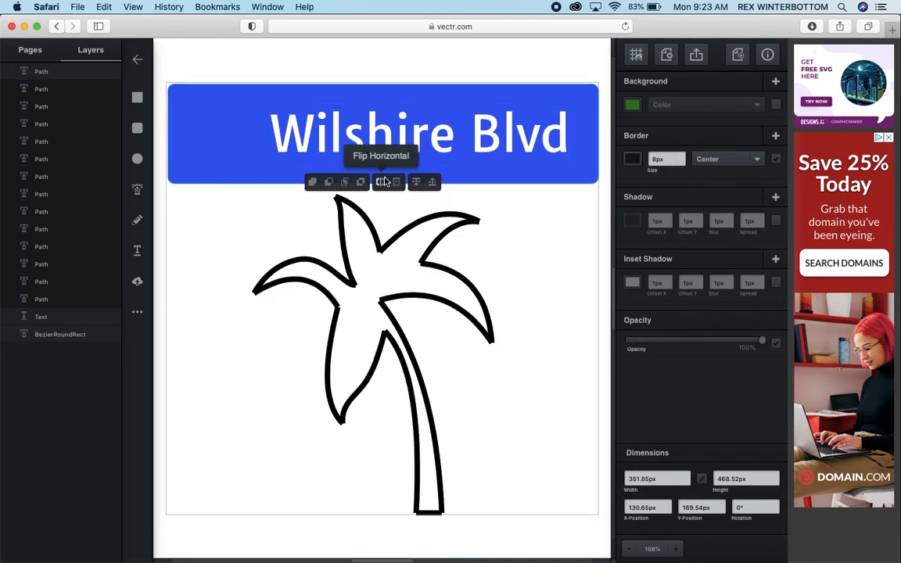
left_click(383, 181)
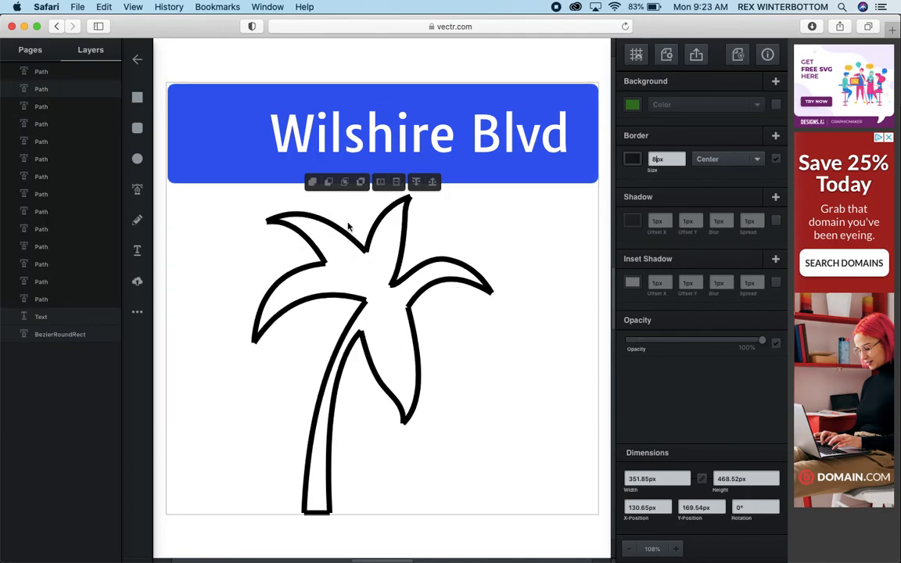
Try scaling the palm tree down to about 56 by 75 px and moving it up the page, and undo the changes
left_click(633, 158)
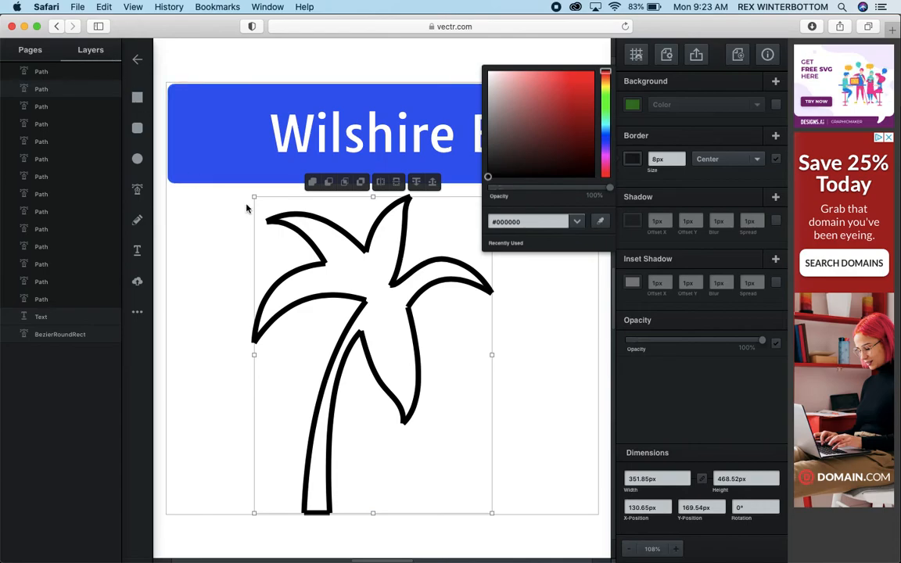
left_click_drag(254, 197, 453, 531)
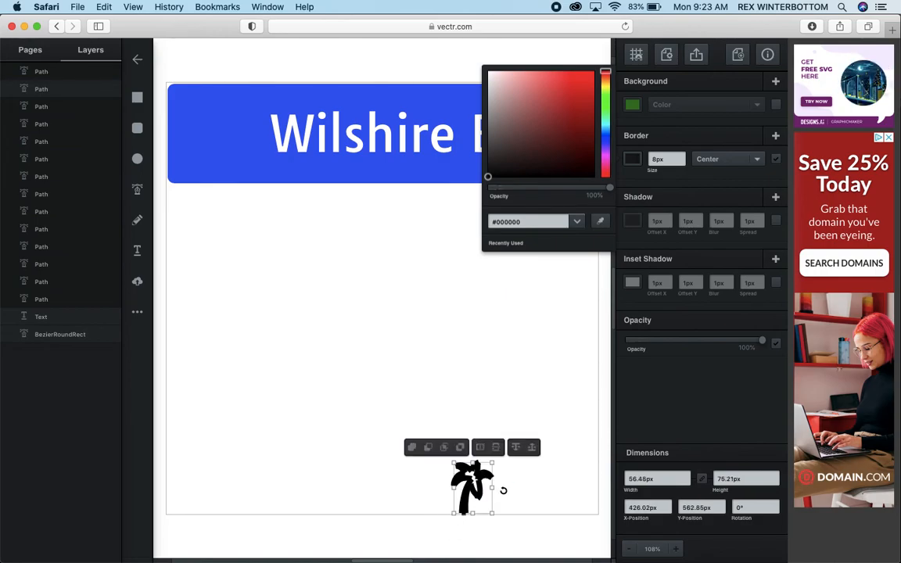
left_click(485, 505)
left_click_drag(485, 504, 388, 348)
left_click_drag(476, 477, 311, 265)
key("super+z")
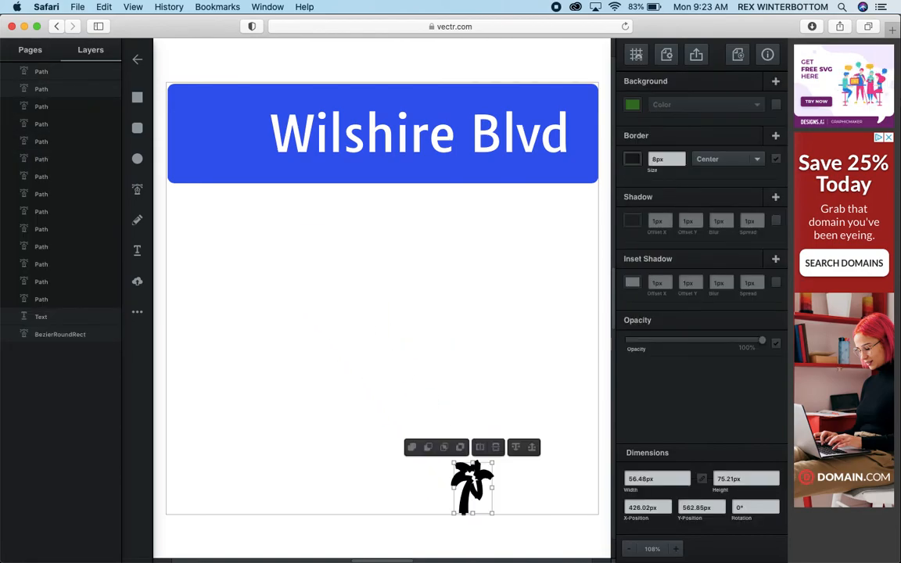
key("super+z")
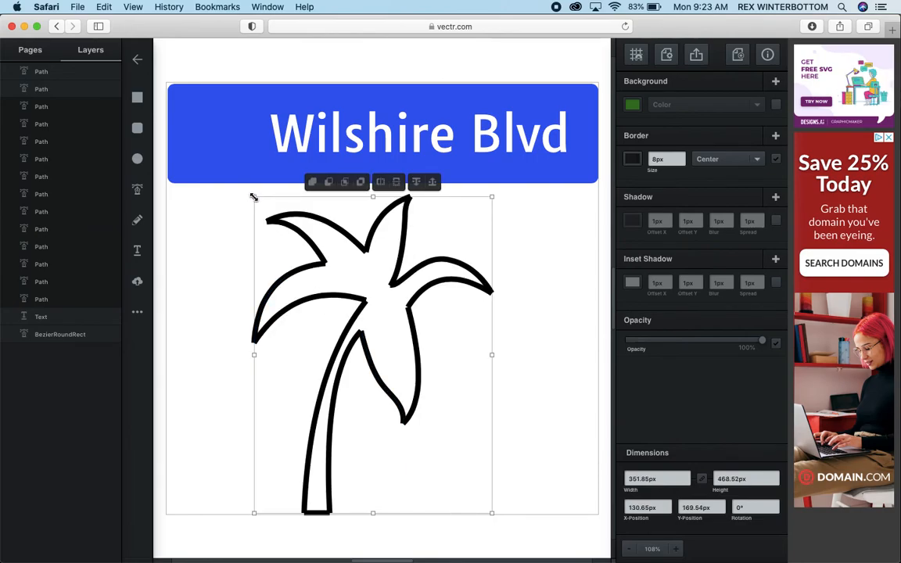
Try shrinking the palm tree from its upper-left corner and moving it slightly upward, undoing each attempt
left_click_drag(254, 197, 356, 330)
key("super+z")
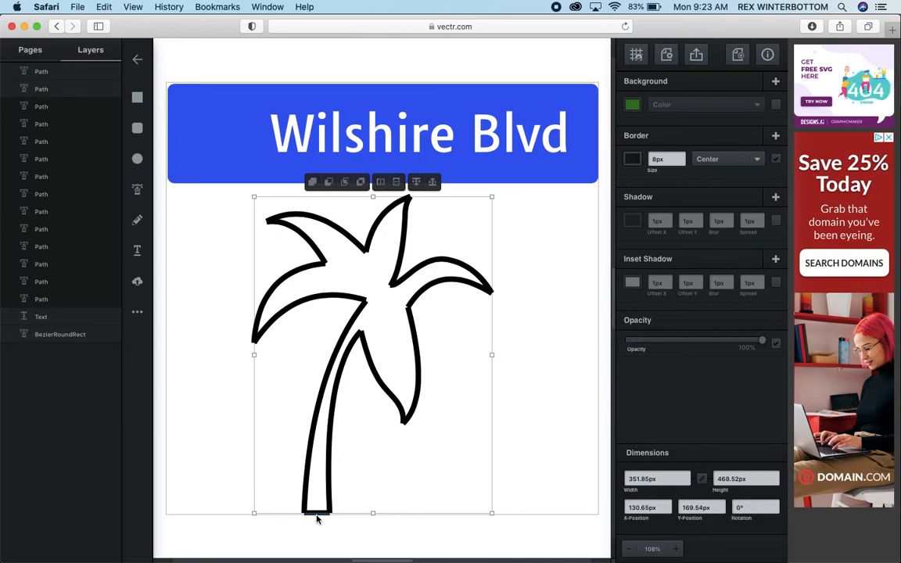
left_click_drag(383, 382, 386, 360)
key("super+z")
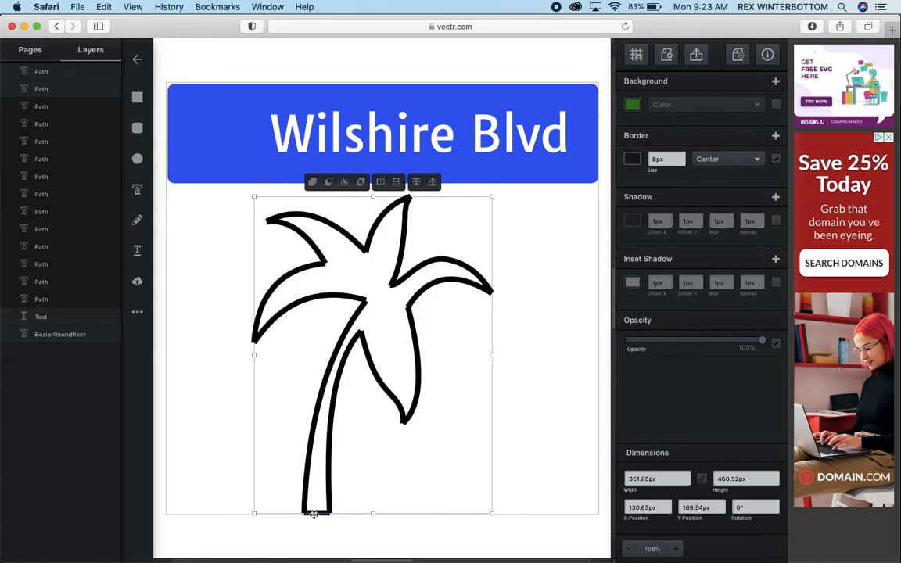
Reselect the complete palm tree including its trunk base, scale it to about 69 by 91 px, and place it on the blue sign left of the text
scroll(395, 532, "down", 1)
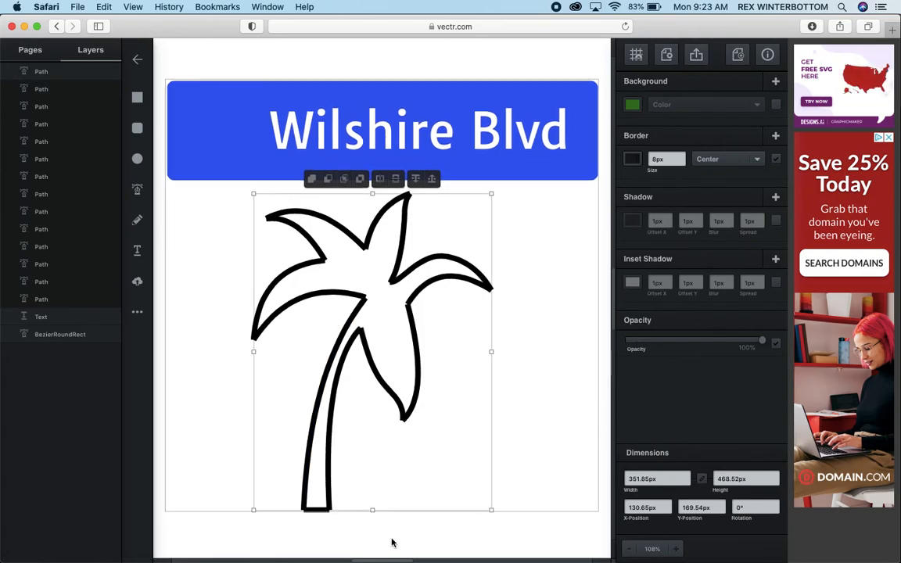
left_click(405, 536)
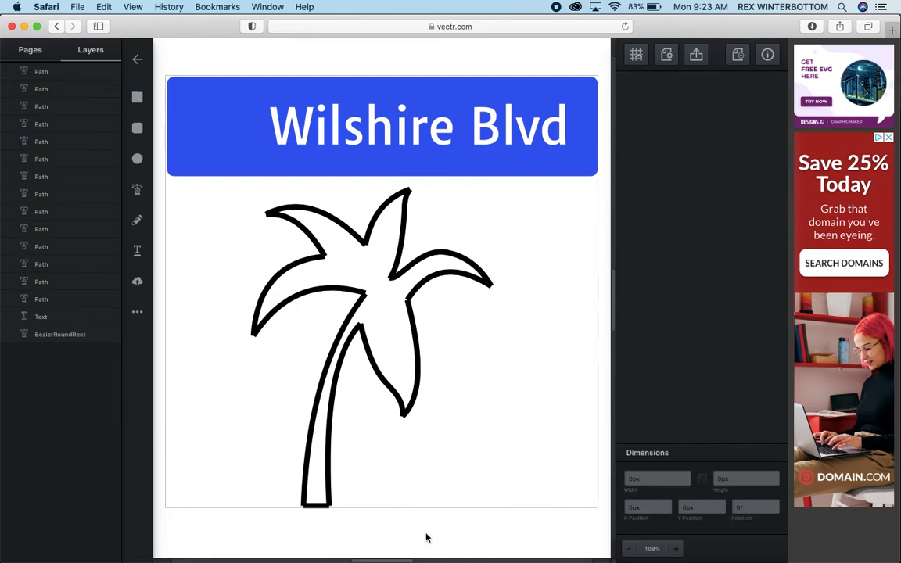
left_click_drag(524, 535, 227, 187)
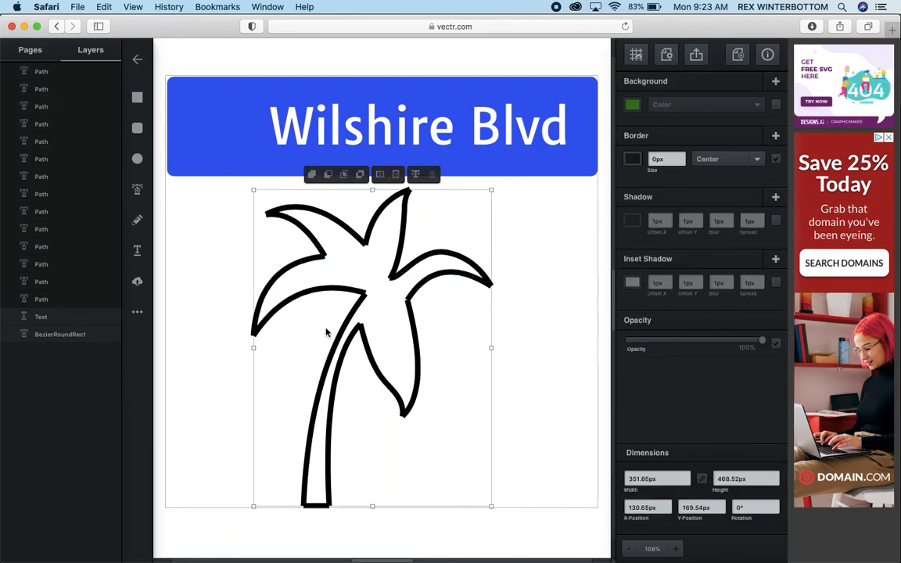
left_click_drag(342, 342, 343, 301)
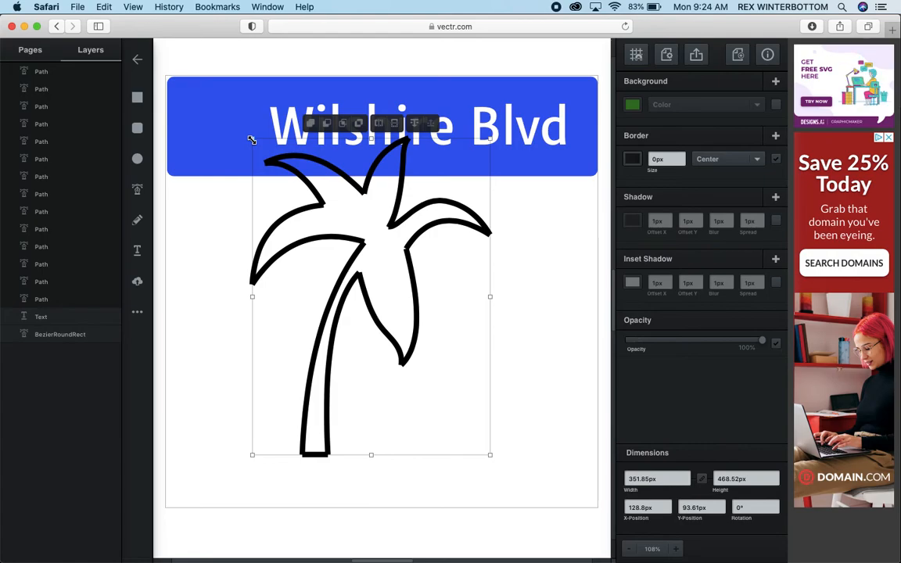
left_click_drag(251, 139, 448, 460)
left_click_drag(477, 414, 231, 109)
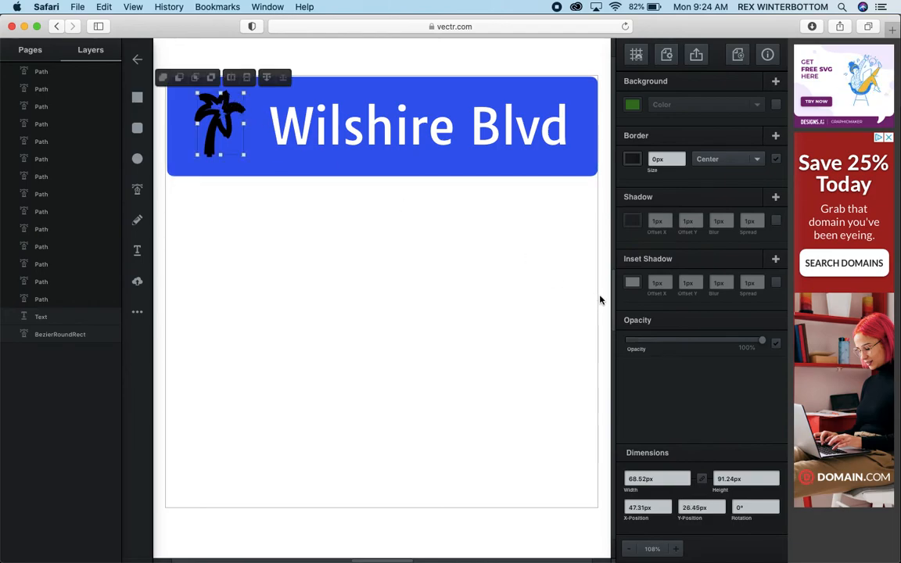
Set the small palm tree's border colour to white (#ffffff) and its border size to 4 px
left_click(632, 159)
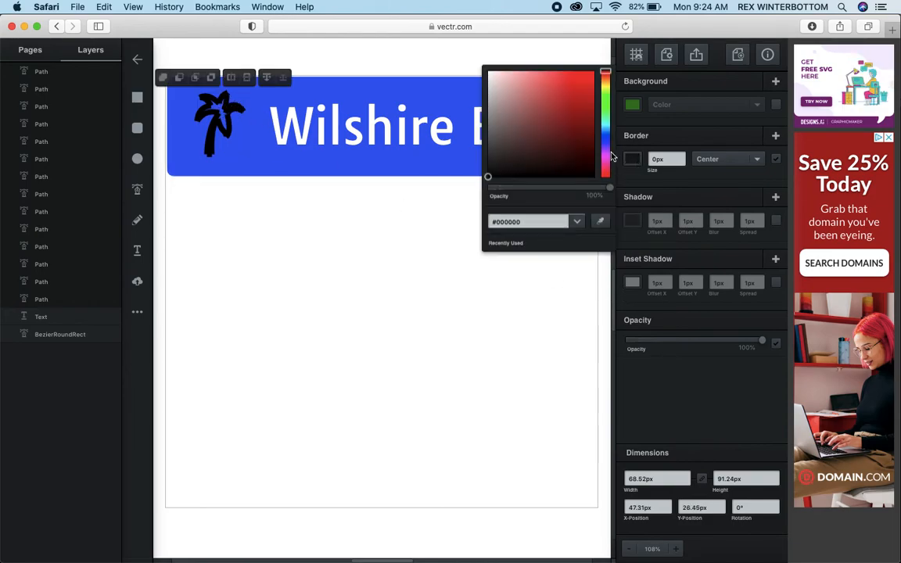
left_click_drag(491, 134, 482, 69)
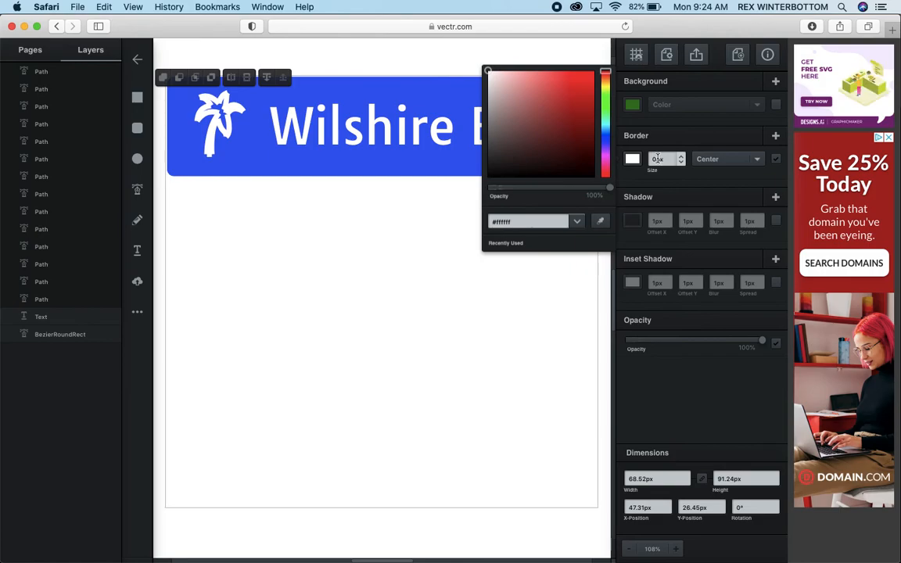
left_click(657, 159)
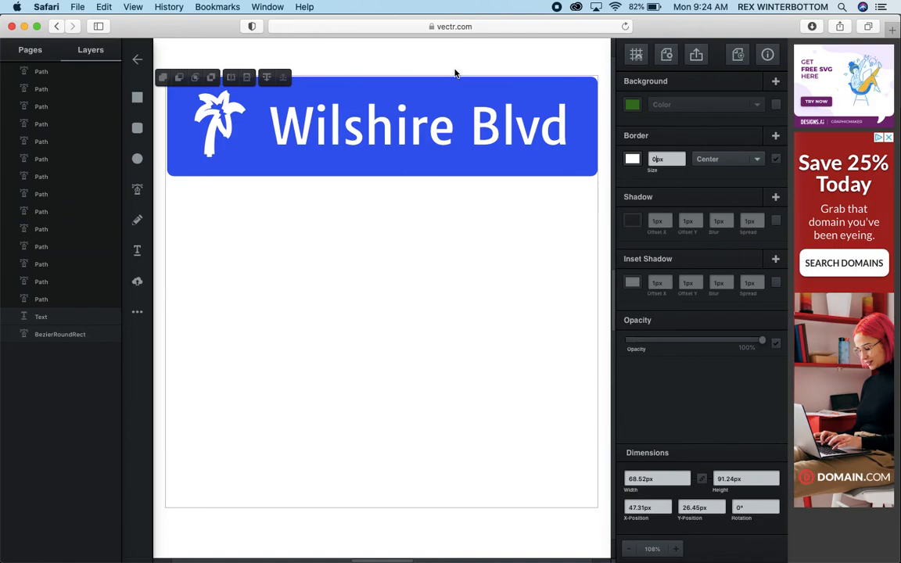
type("4")
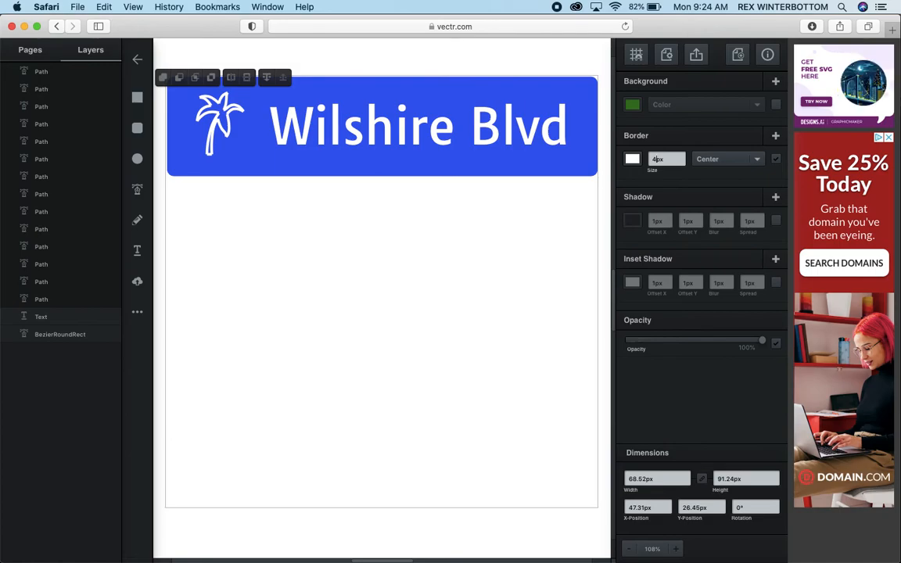
left_click(372, 251)
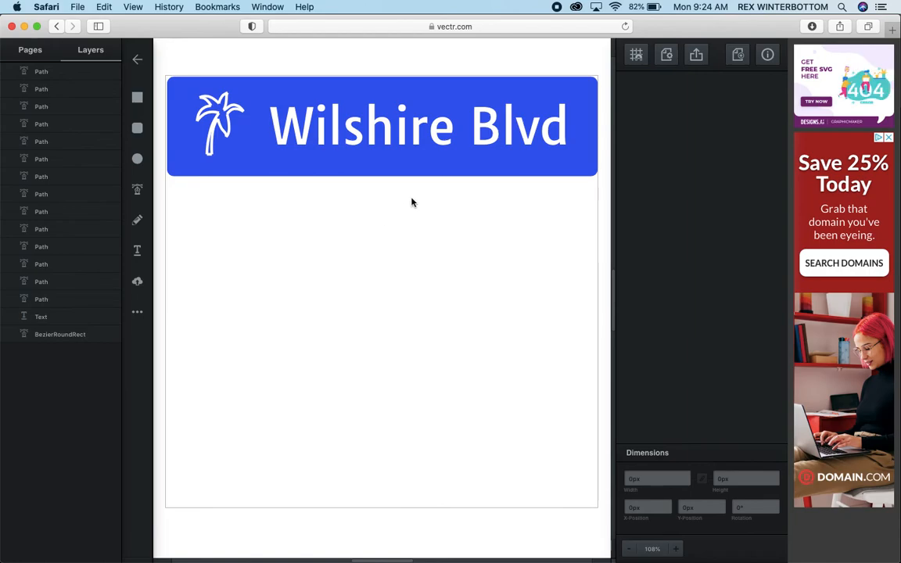
Preview the page export, return to the drawing, and raise the Wilshire Blvd text one layer
left_click(696, 55)
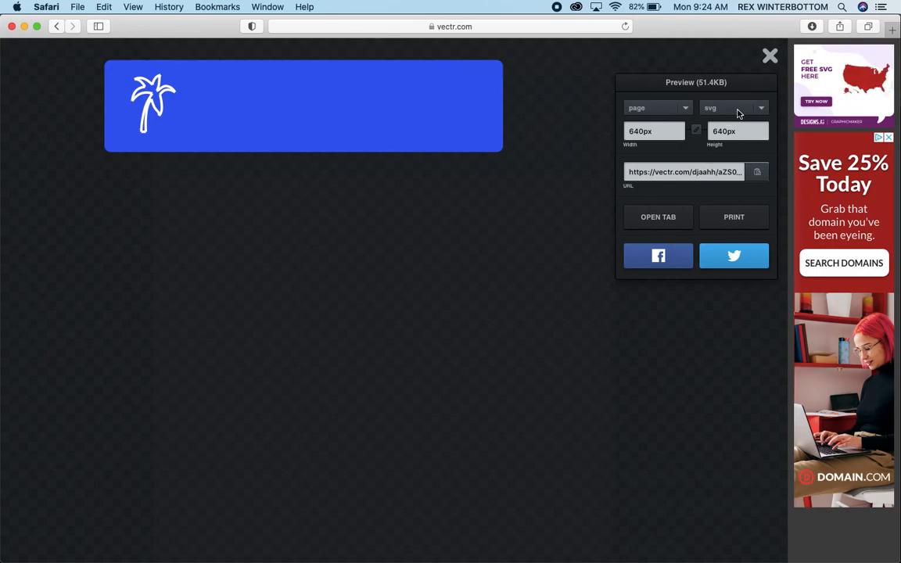
left_click(765, 58)
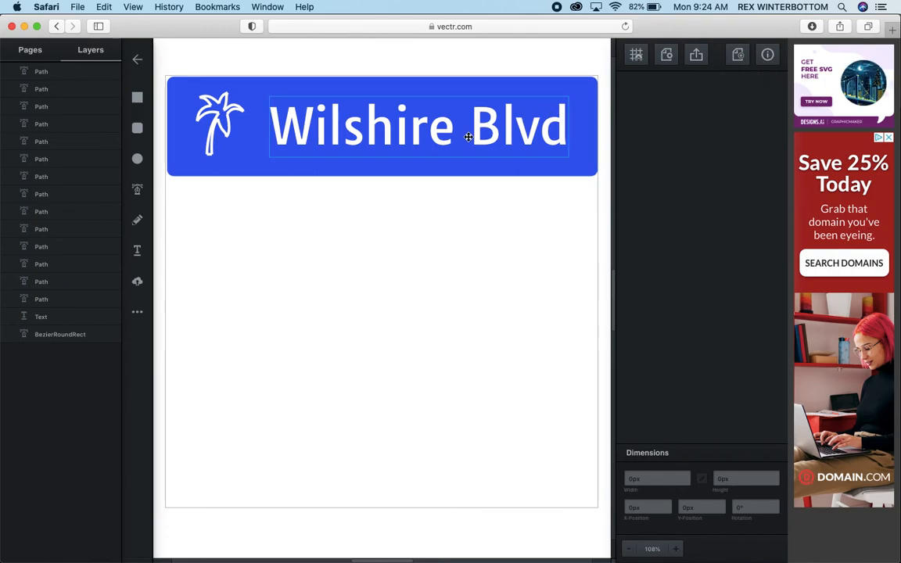
left_click(487, 133)
left_click(444, 81)
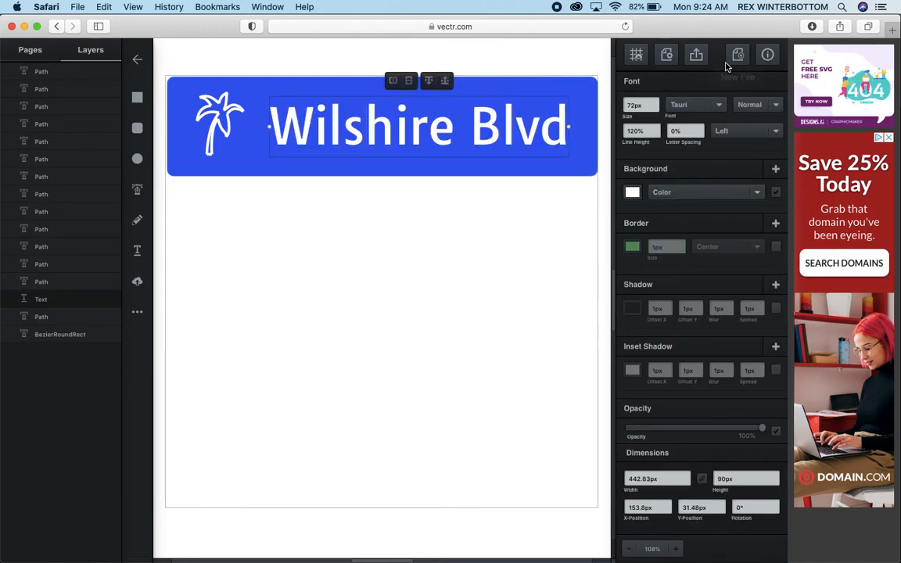
Preview the sign's export again, check the page and selection scope options, and return to the drawing
left_click(696, 54)
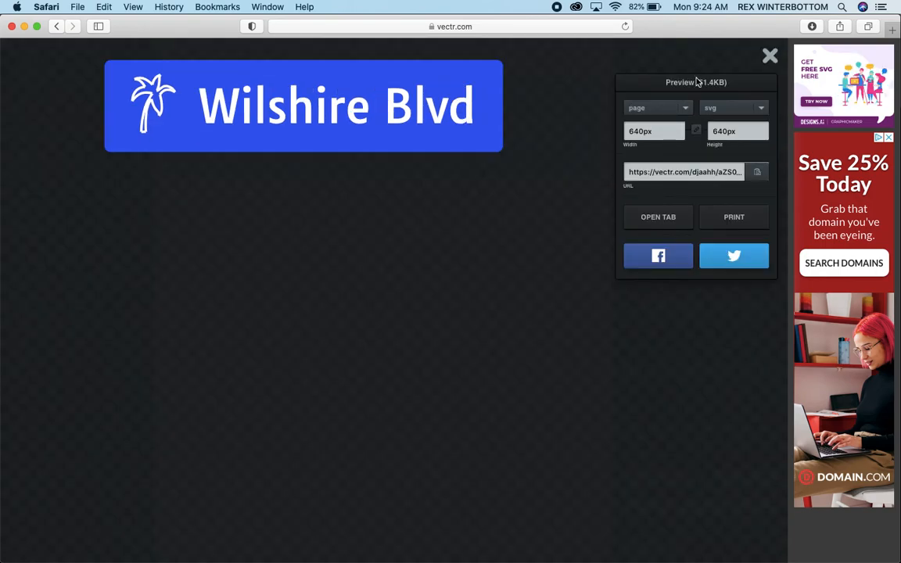
left_click(687, 110)
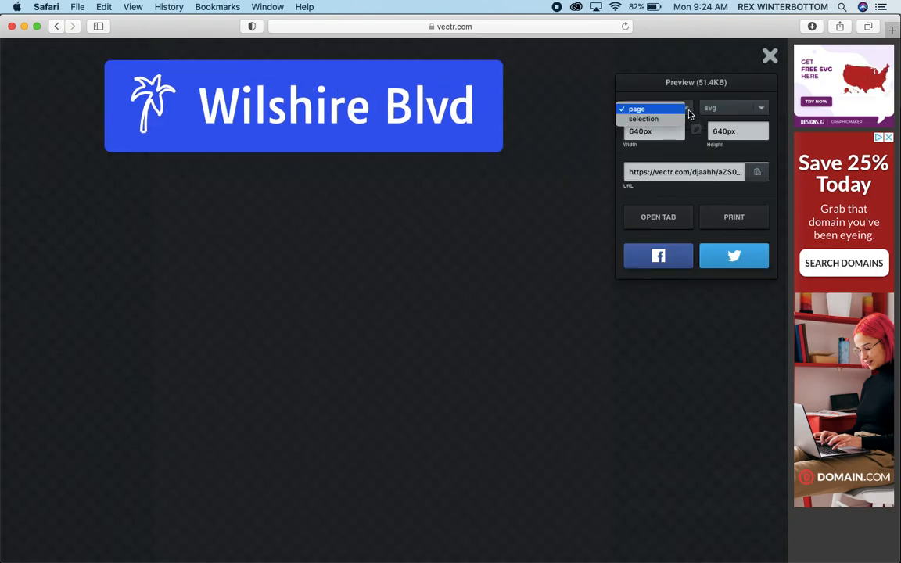
left_click(768, 62)
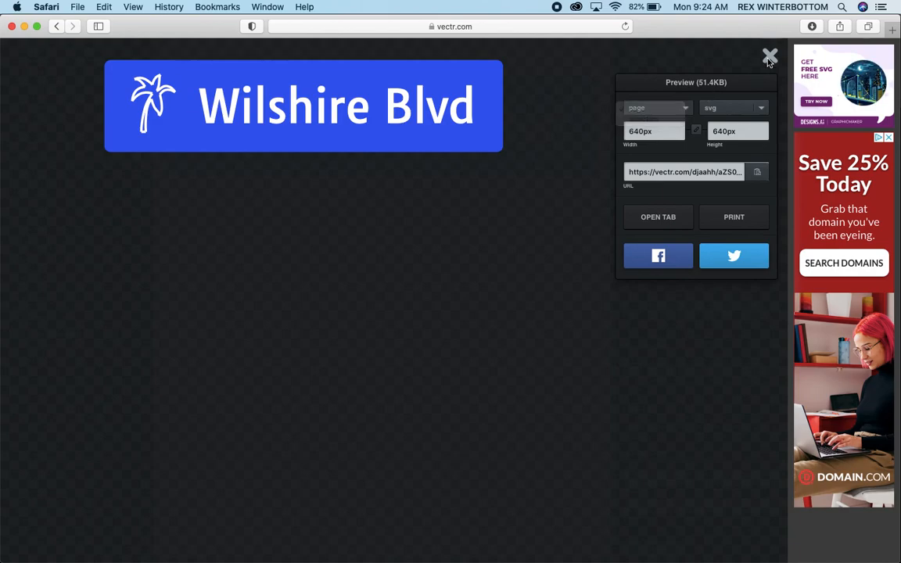
left_click(770, 57)
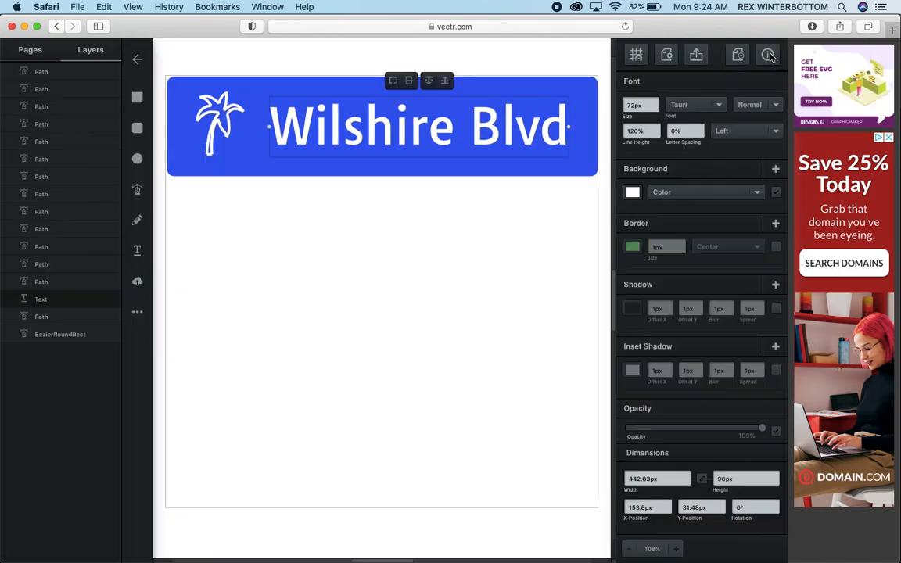
Select the blue sign together with its palm tree and Wilshire Blvd text, and open the export preview
left_click(215, 233)
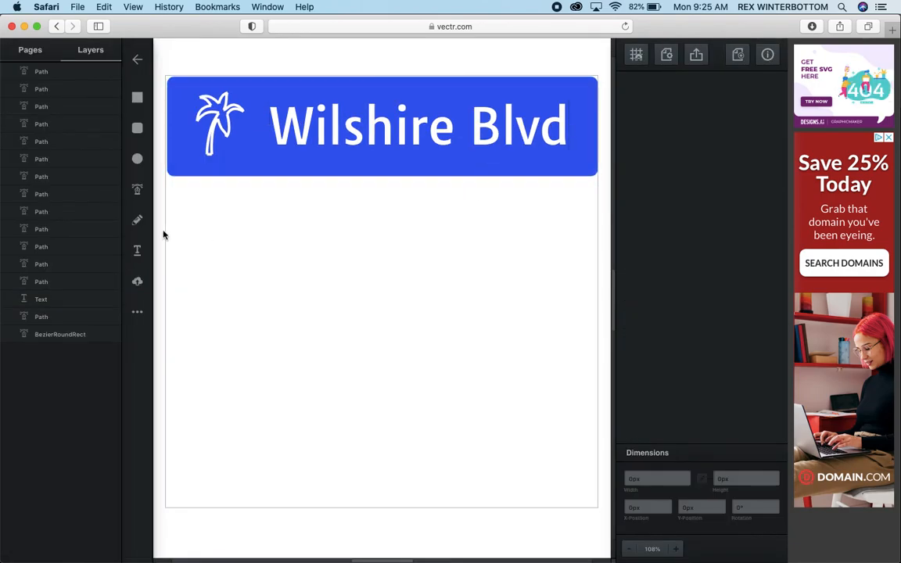
left_click_drag(158, 231, 606, 54)
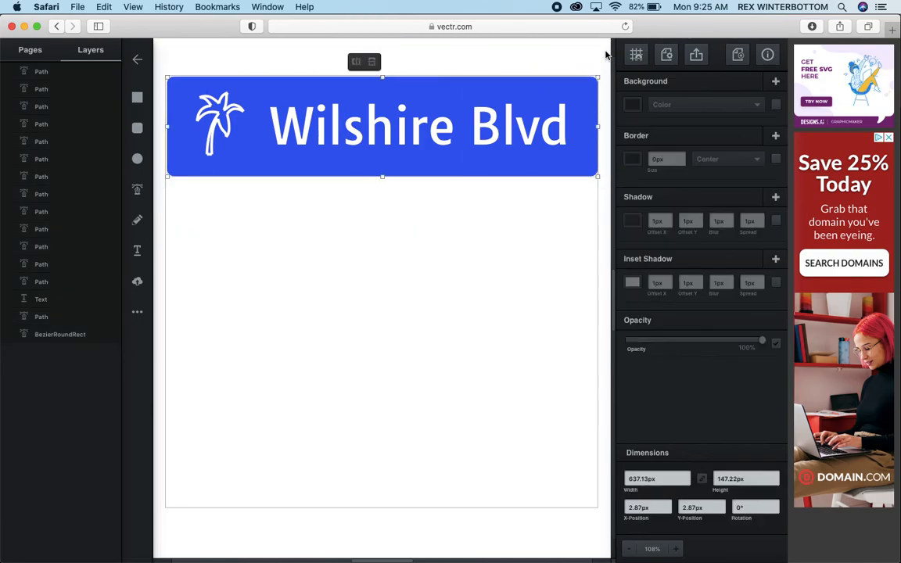
left_click(695, 55)
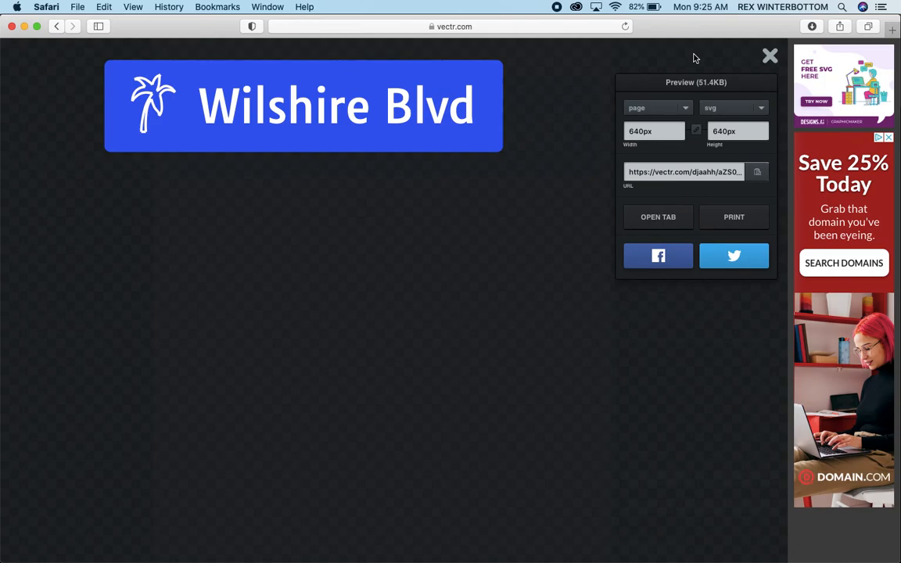
Set the export format to png and limit the export scope to the selection
left_click(722, 111)
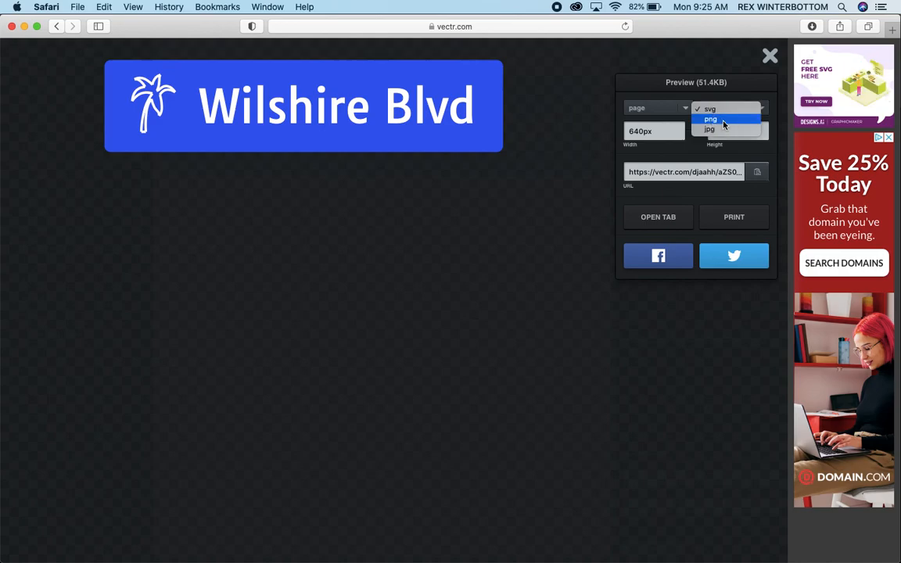
left_click(724, 122)
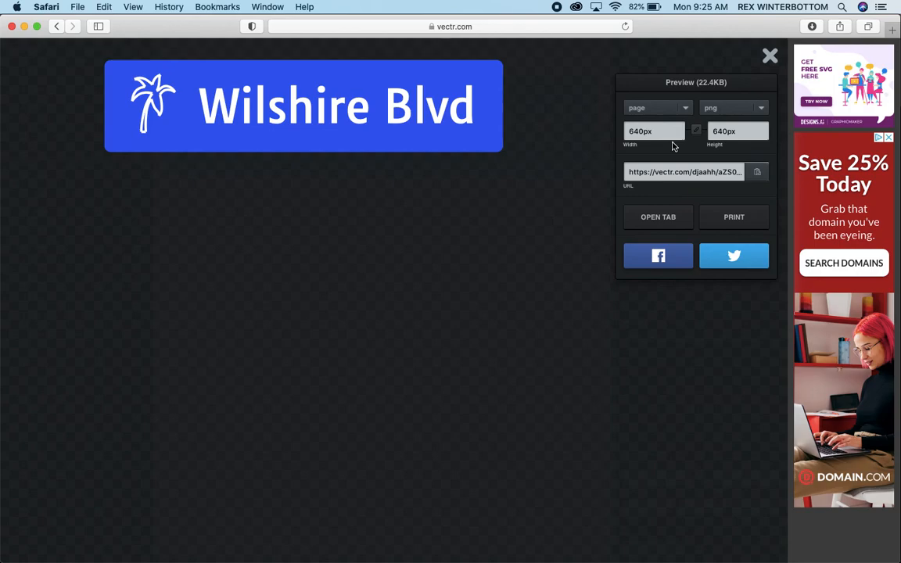
left_click(685, 109)
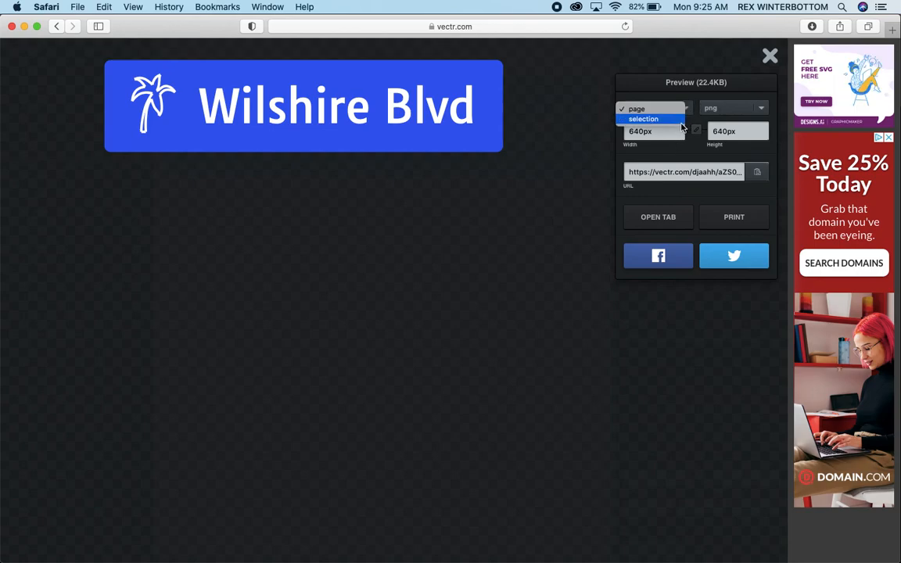
left_click(680, 121)
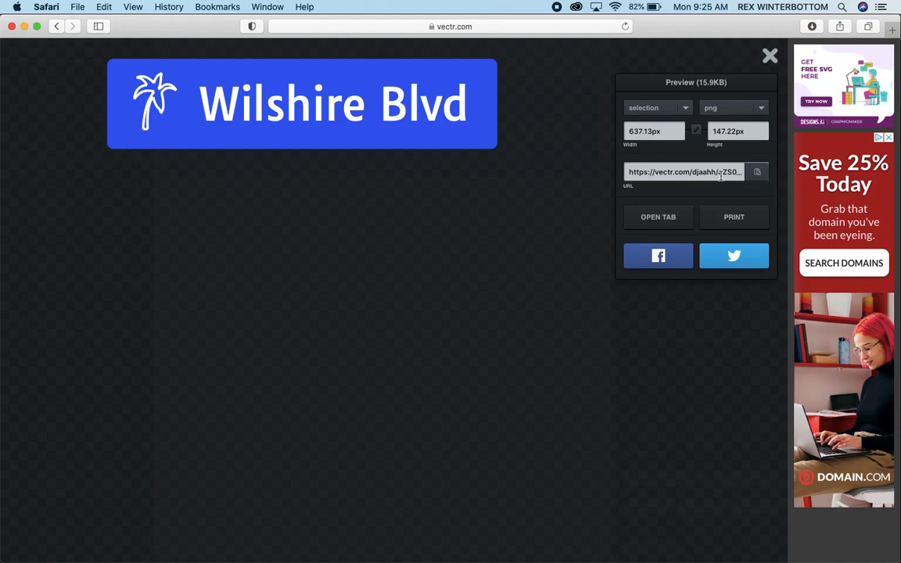
Copy the exported image's URL and open it in Chrome
left_click(760, 173)
key("super+Tab")
key("super+l")
key("super+v")
key("Return")
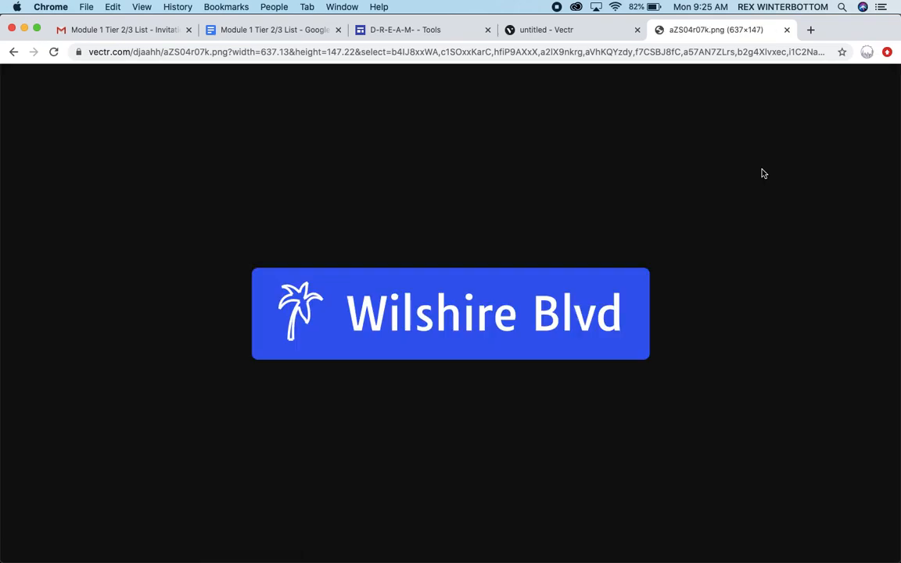
Save the sign image to the Desktop as LA_Street_Sign.png
right_click(524, 304)
left_click(542, 317)
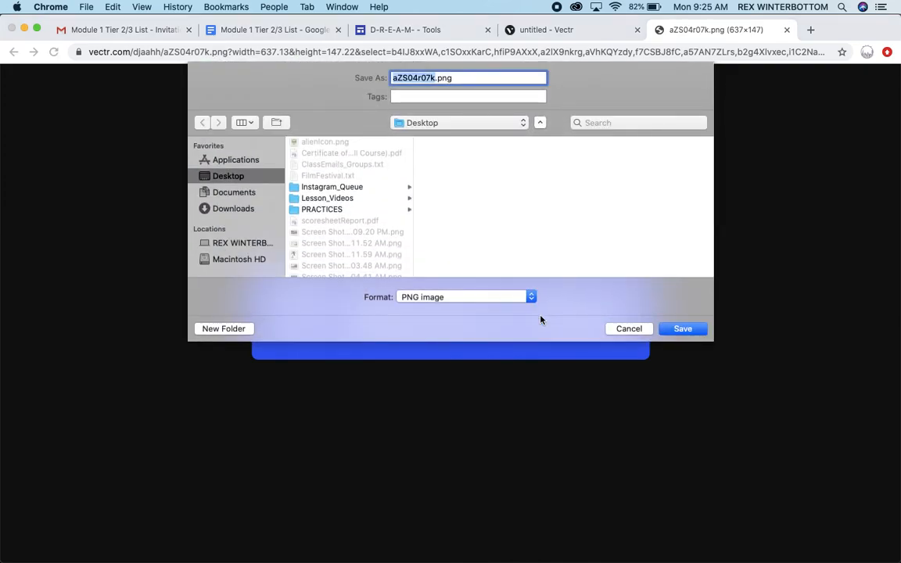
type("Wils")
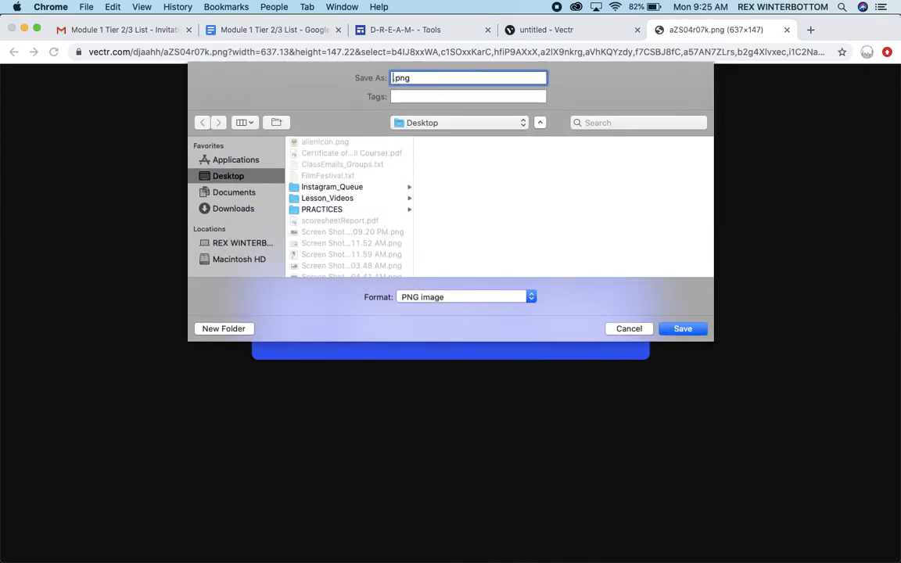
type("LA_Street_Sign")
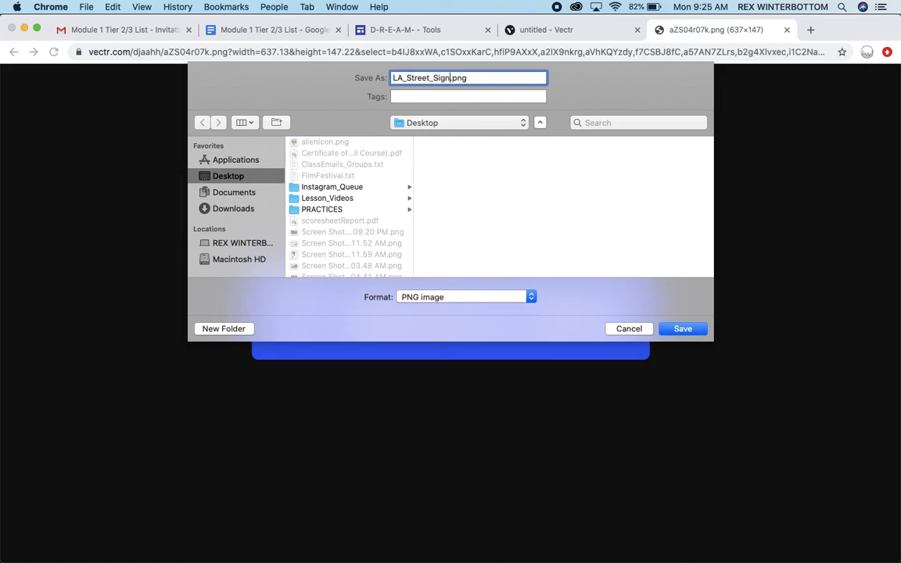
key("Return")
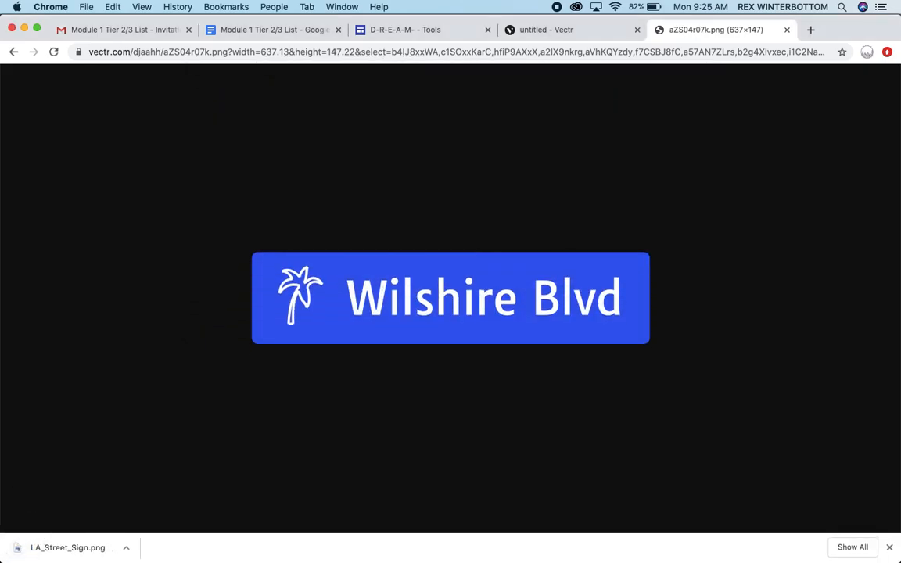
Switch to Finder, hide the other applications, and open LA_Street_Sign.png from the desktop
key("super+Tab")
key("super+Tab")
key("super+Tab")
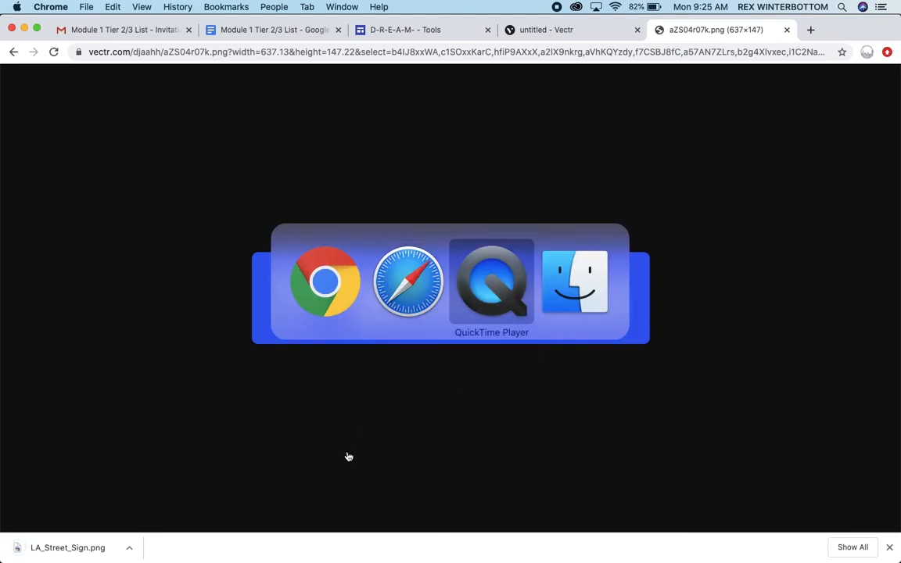
key("super+alt+h")
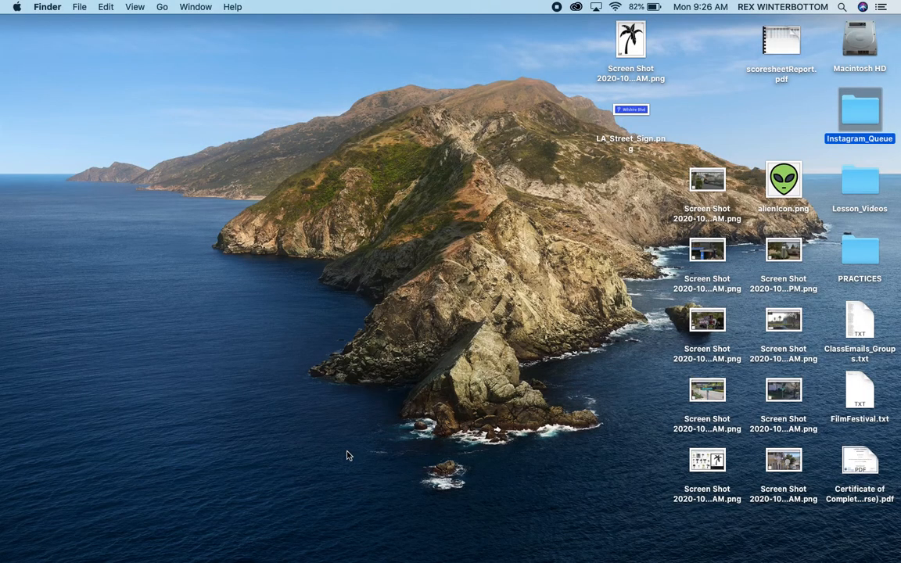
double_click(639, 116)
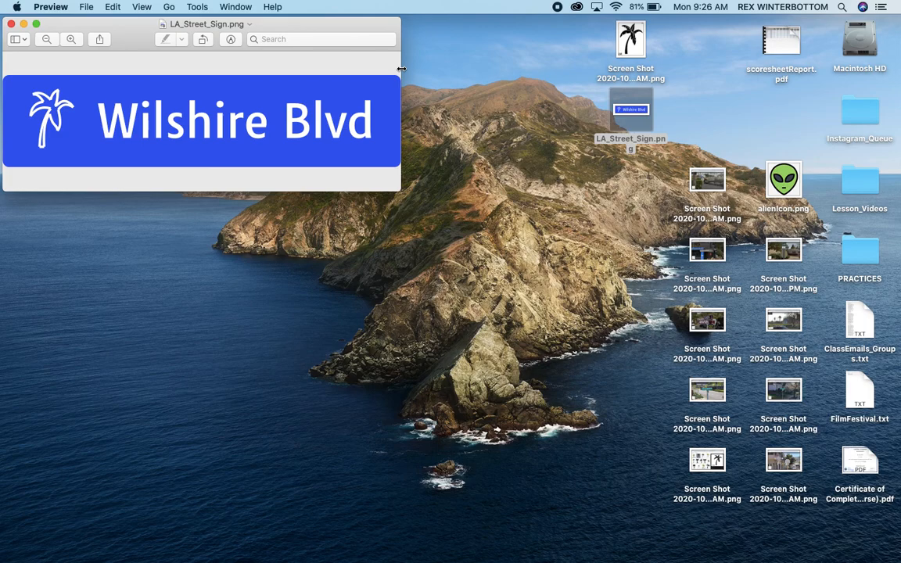
Move the opened sign image's window towards the middle of the desktop and switch to QuickTime Player
key("super+Tab")
key("super+Tab")
key("super+Tab")
key("super+Tab")
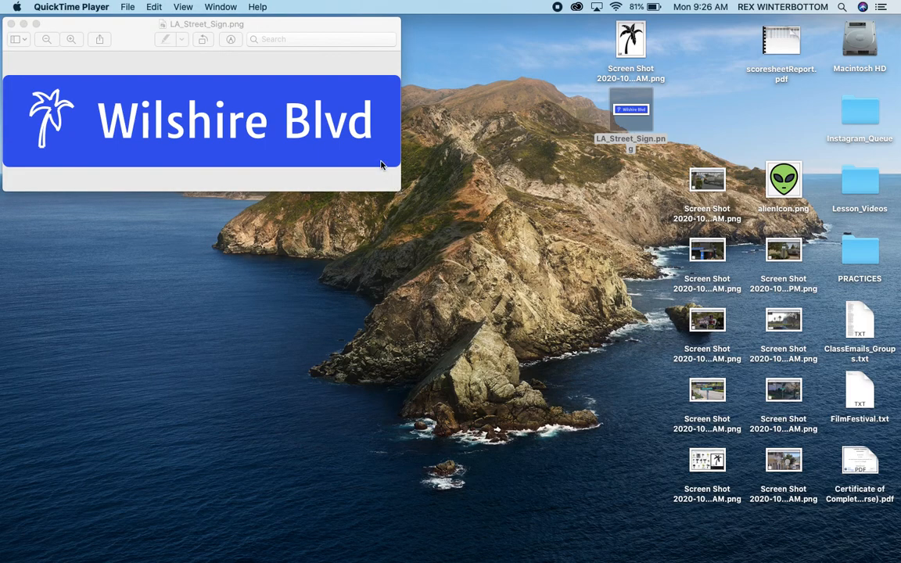
left_click_drag(311, 30, 364, 228)
key("super+Tab")
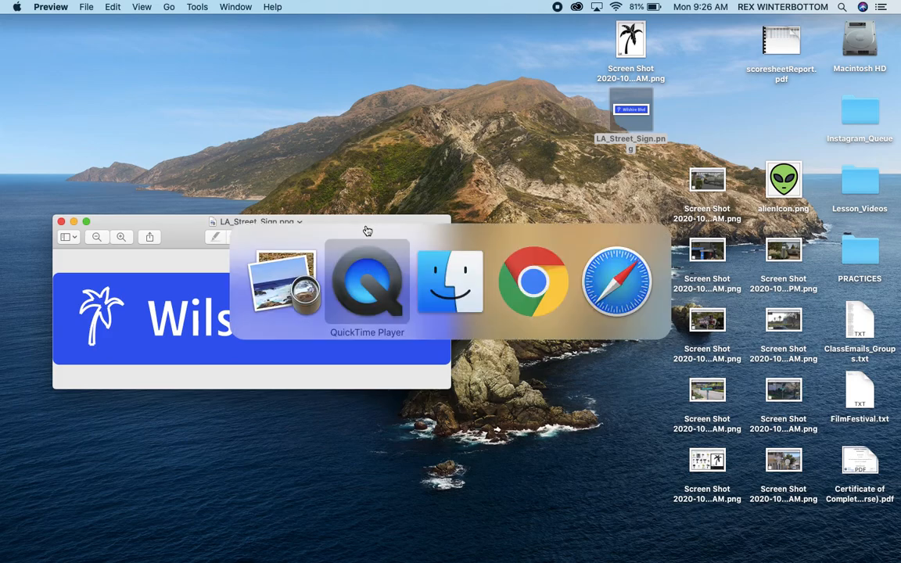